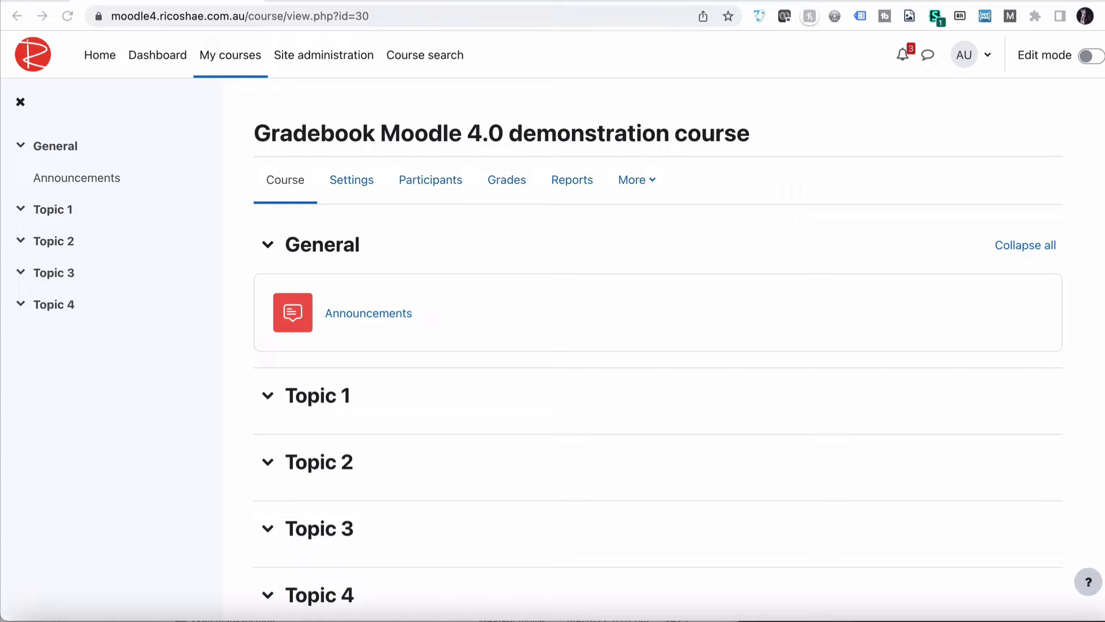
# - Open the course gradebook, switch role to Student, and view the grades as a student sees them
pyautogui.click(495, 184)
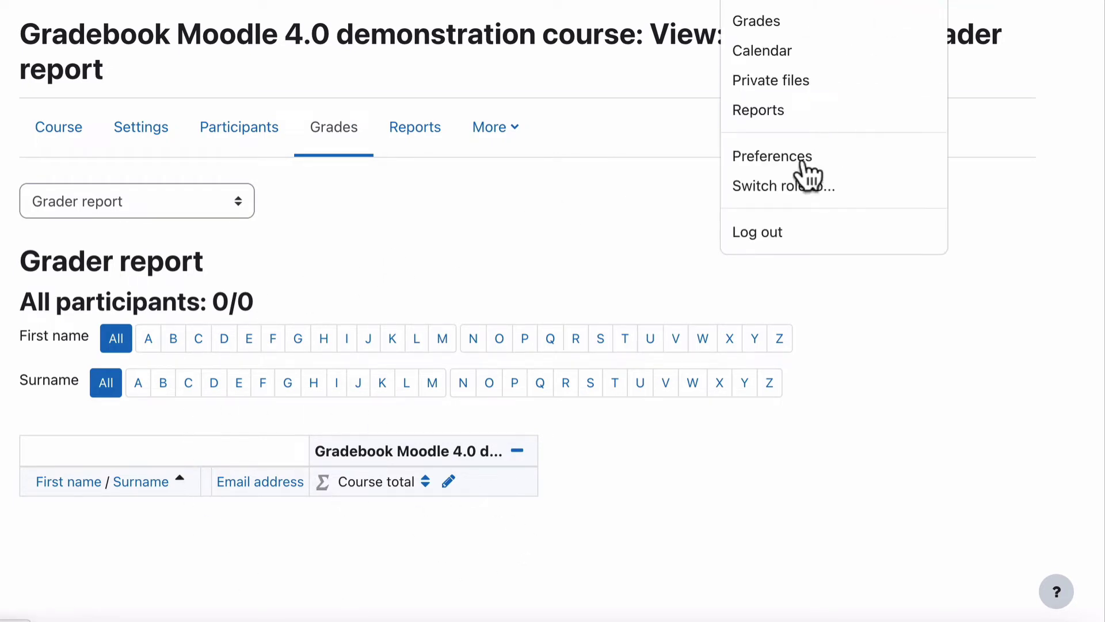
pyautogui.click(795, 192)
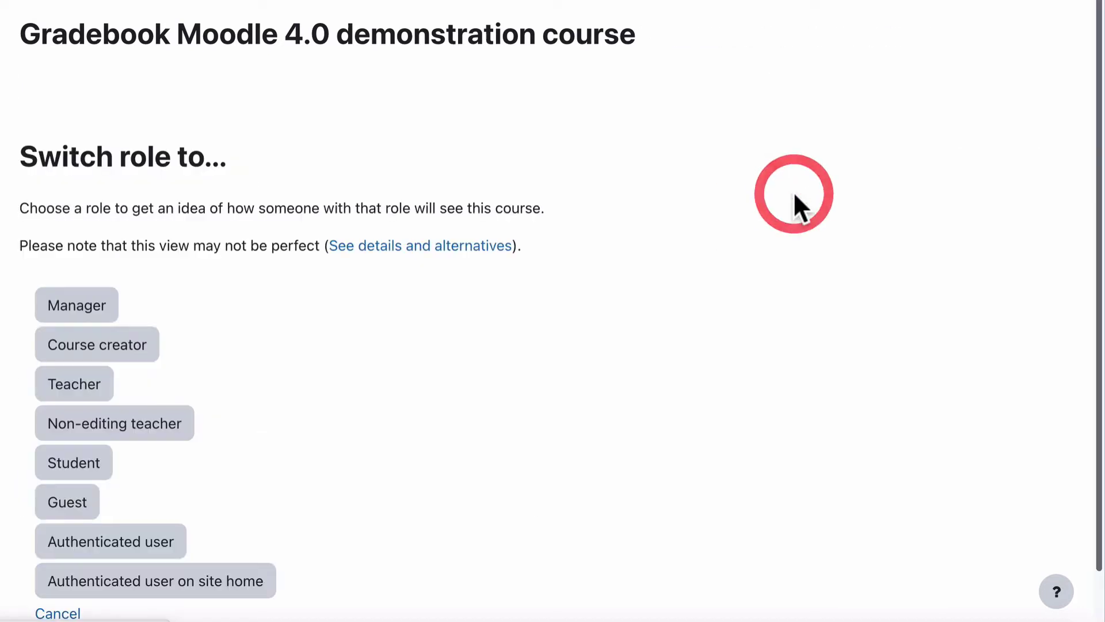
pyautogui.click(87, 461)
pyautogui.click(254, 92)
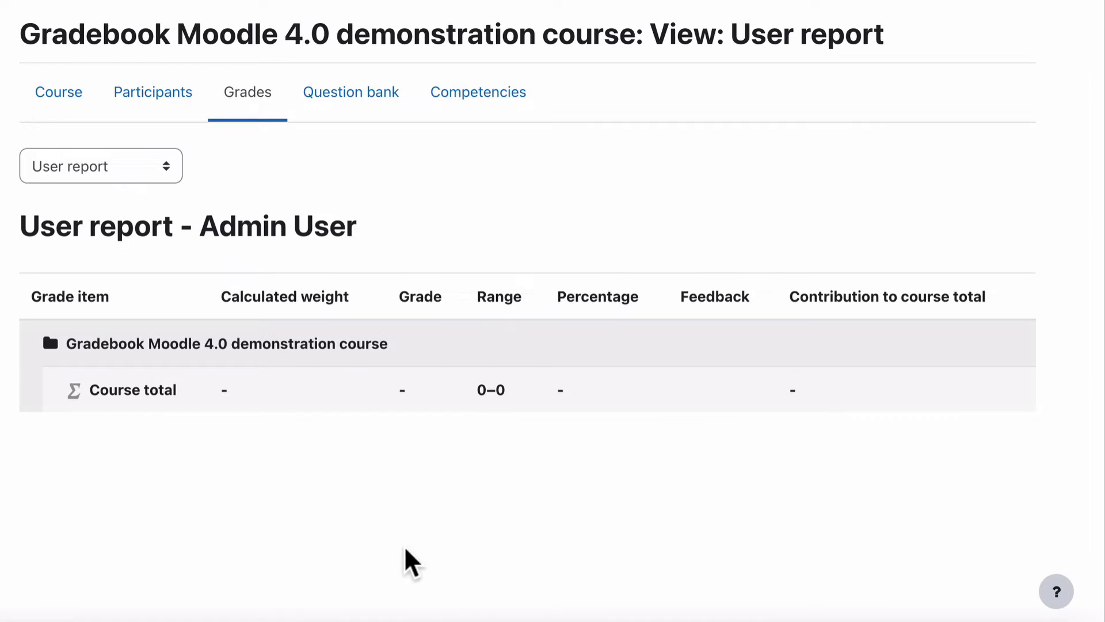
# - Go back to the course page and return from the Student role to the normal role
pyautogui.click(55, 95)
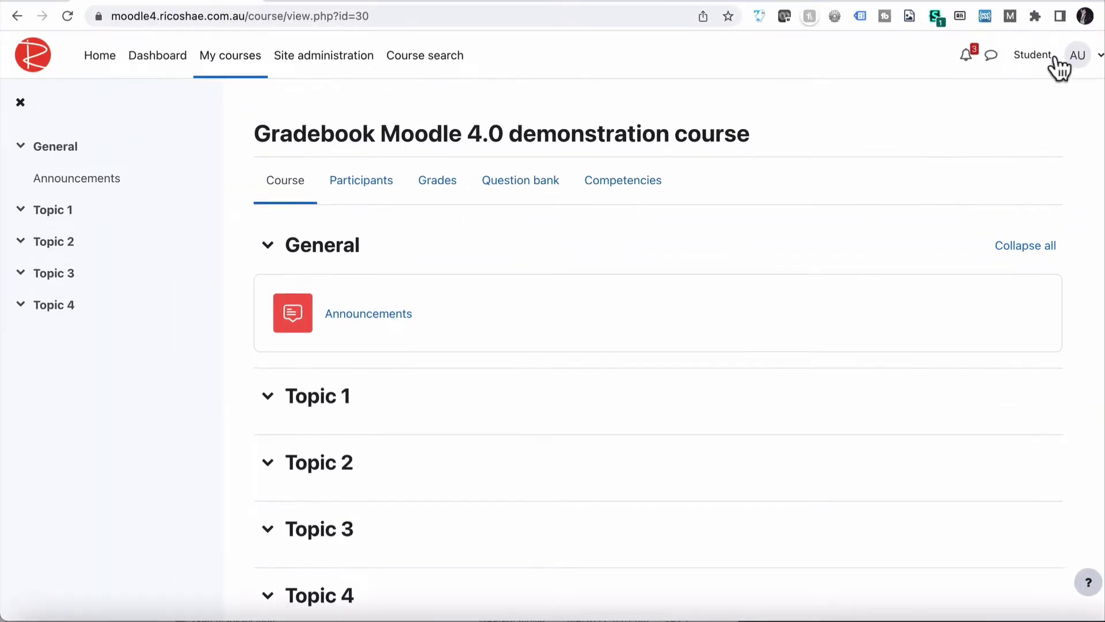
pyautogui.click(1077, 53)
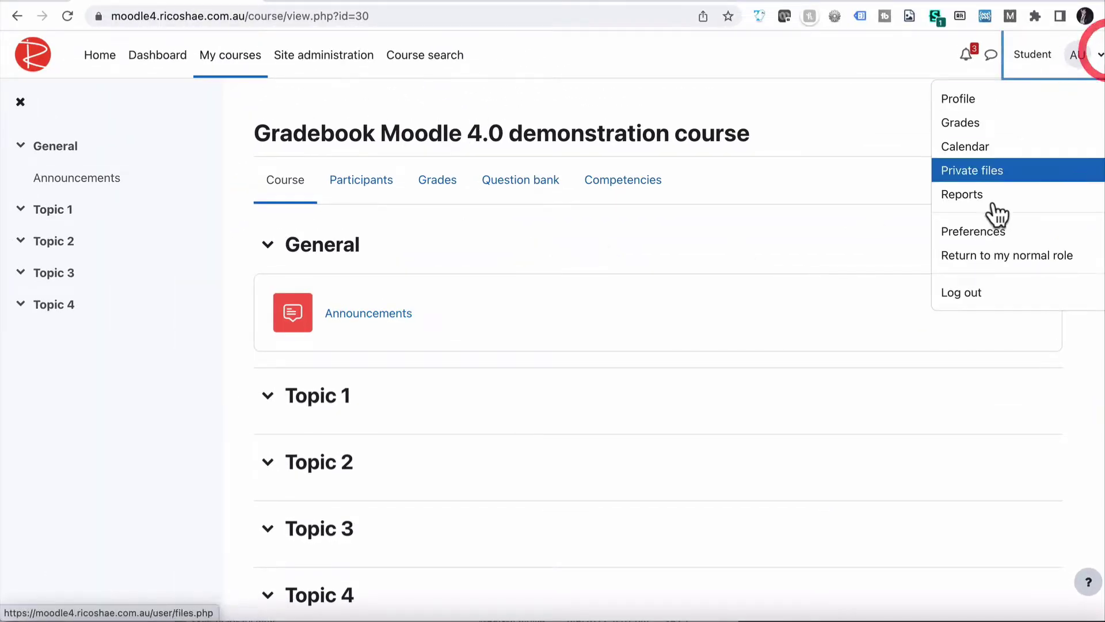
pyautogui.click(971, 257)
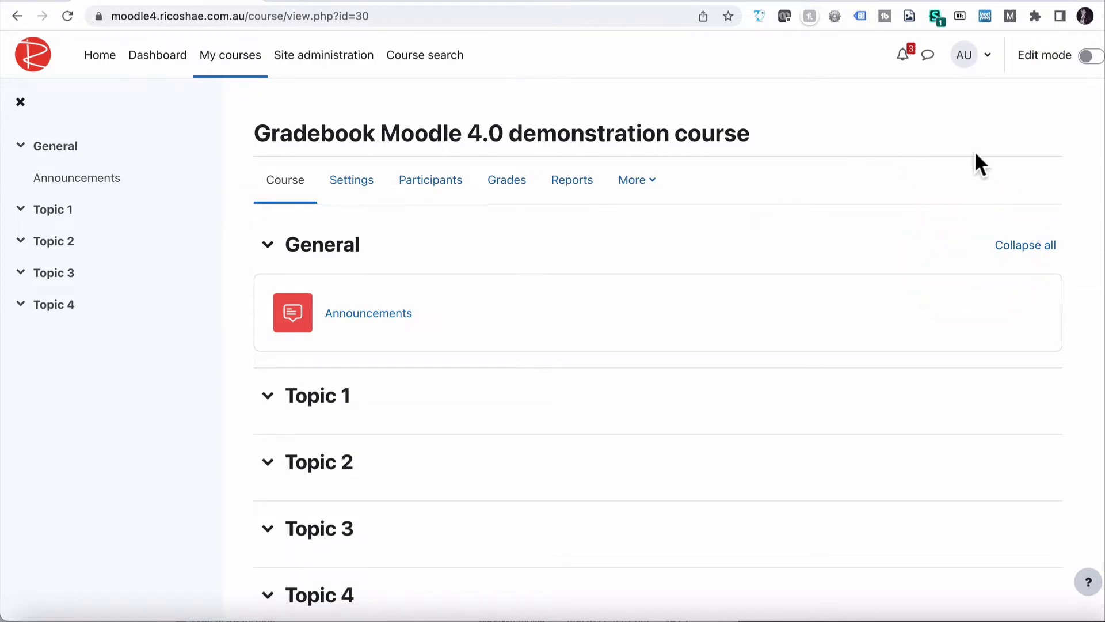
# - Turn on editing and start a new Assignment activity in Topic 1 named "Assignment 1"
pyautogui.click(1086, 55)
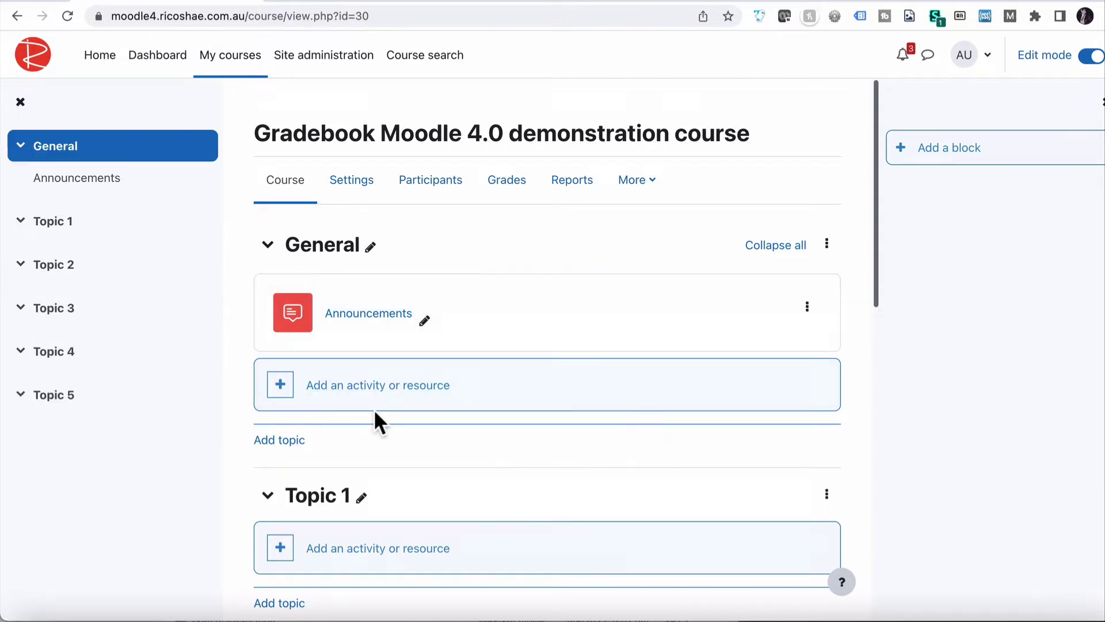
pyautogui.scroll(-3, 374, 409)
pyautogui.click(373, 390)
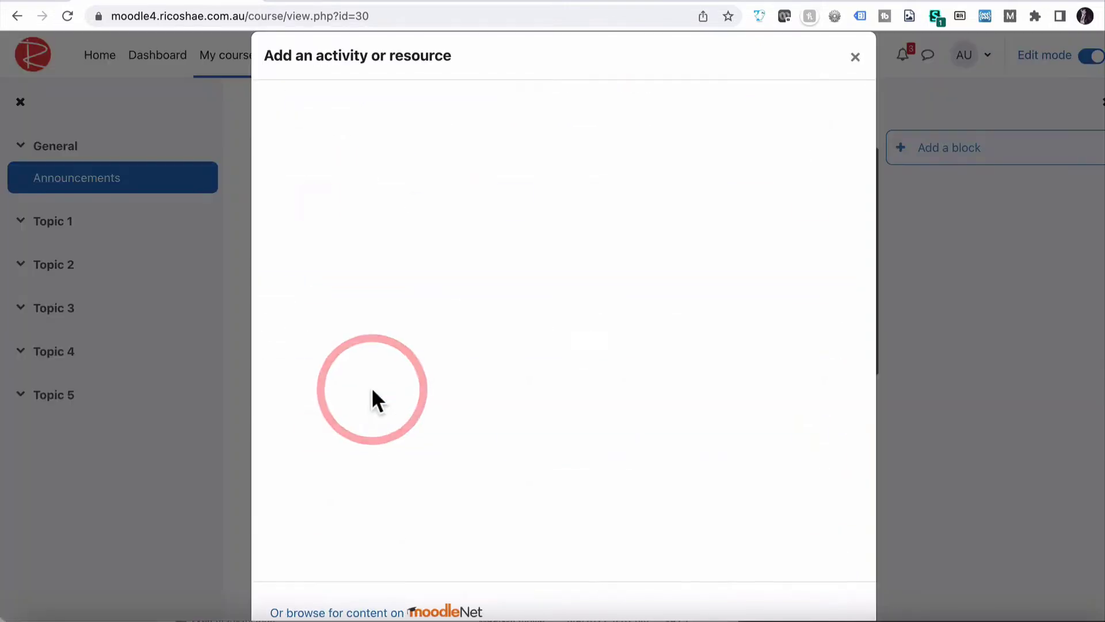
pyautogui.click(345, 152)
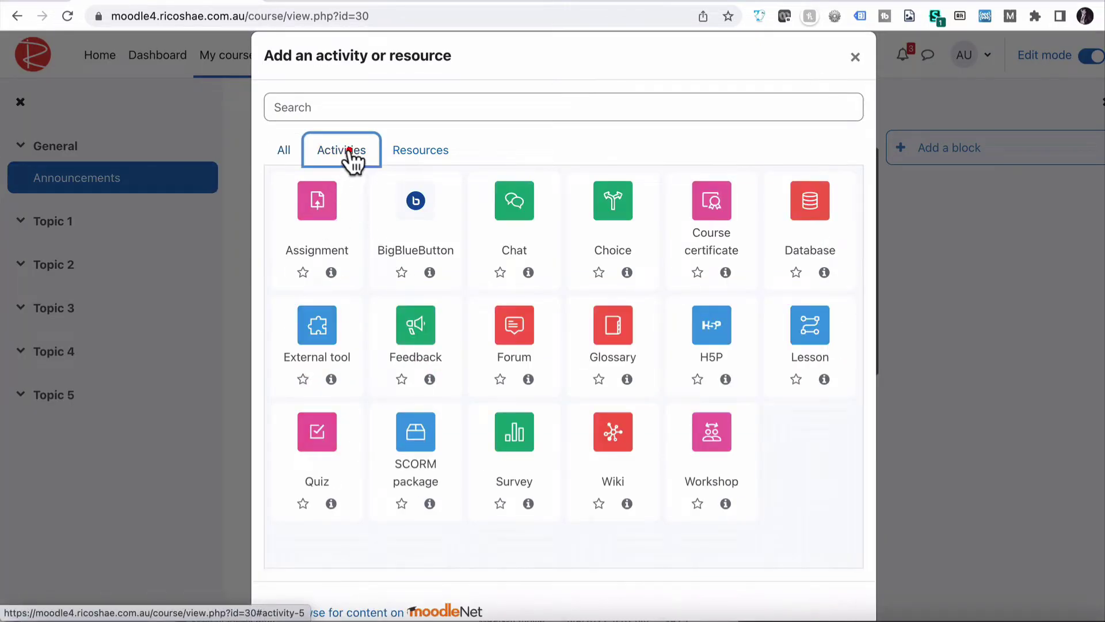
pyautogui.click(318, 189)
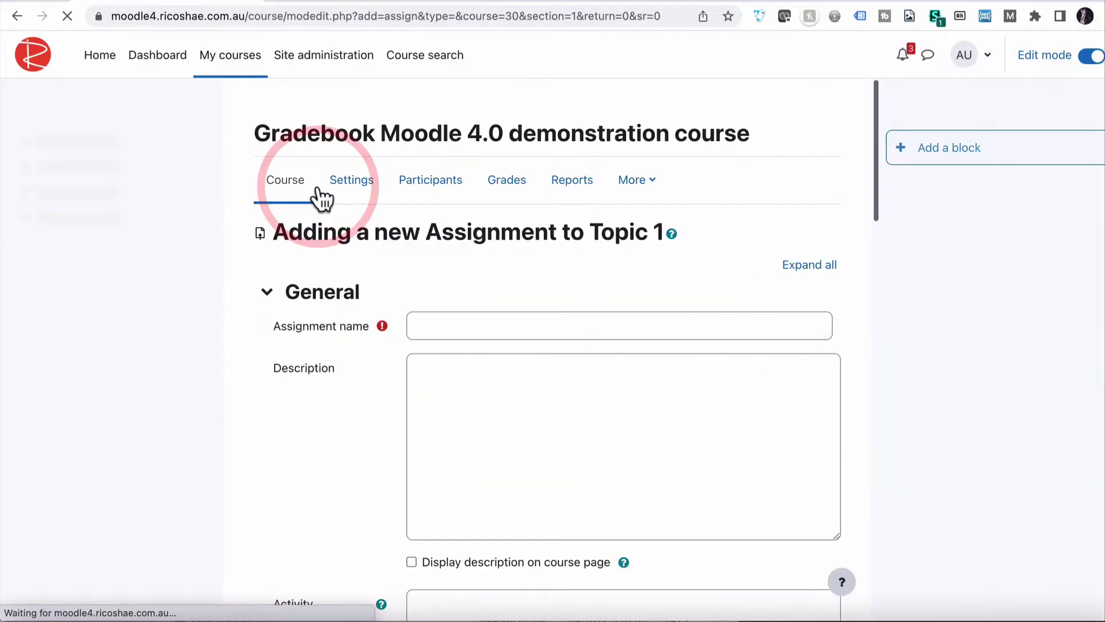
pyautogui.click(420, 328)
pyautogui.write('Assignment 1')
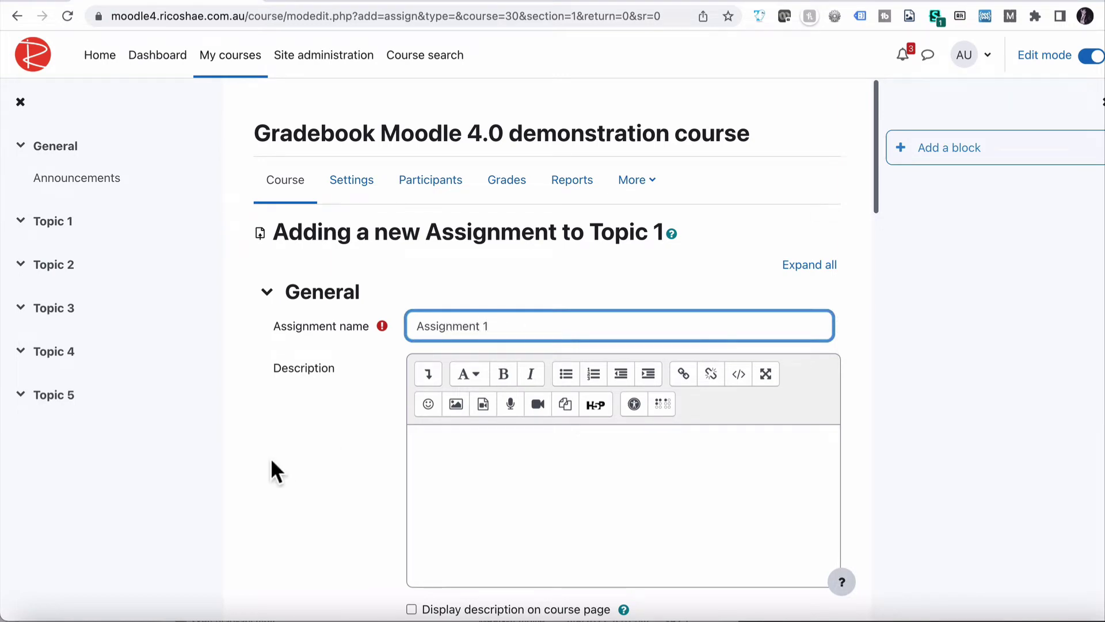
# - Disable the due date and the grading reminder date in the assignment's availability settings
pyautogui.scroll(-10, 271, 461)
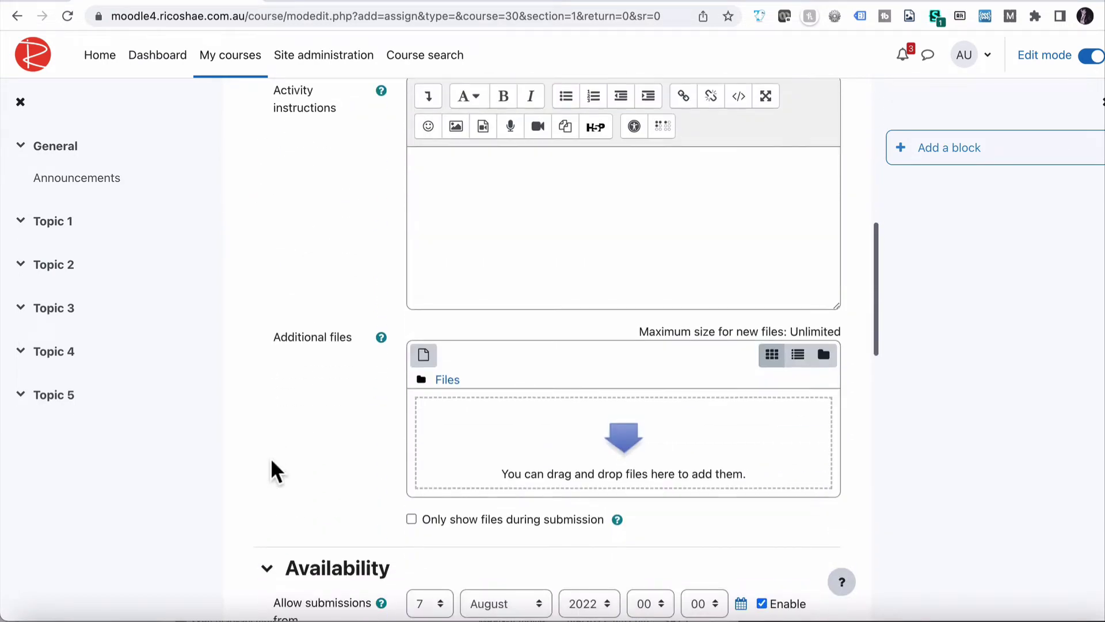
pyautogui.scroll(-5, 271, 461)
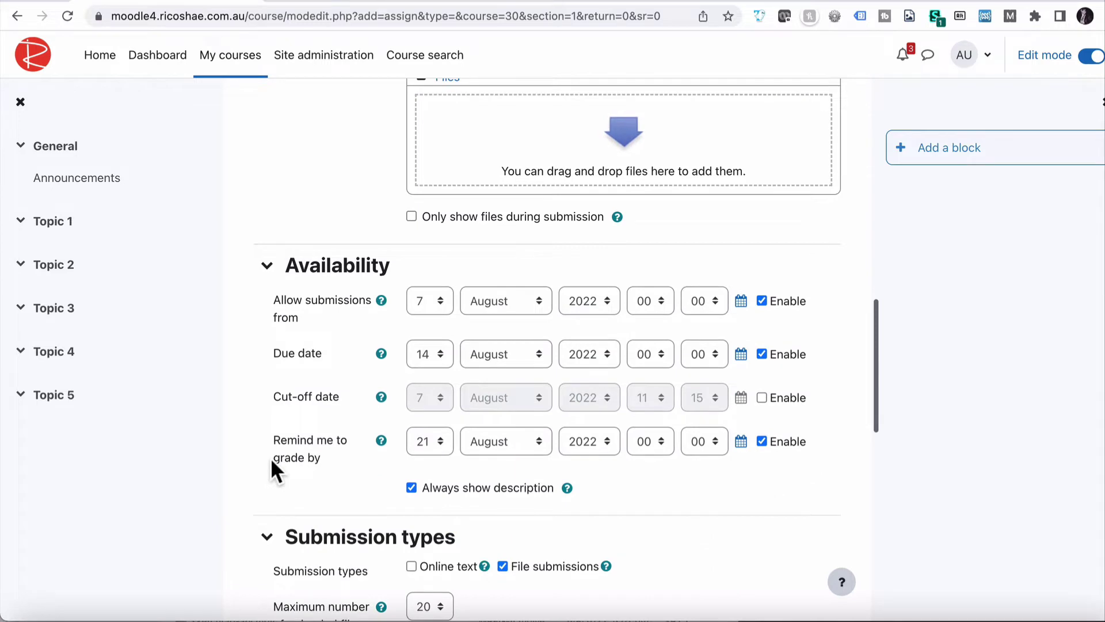
pyautogui.scroll(-1, 271, 457)
pyautogui.click(762, 295)
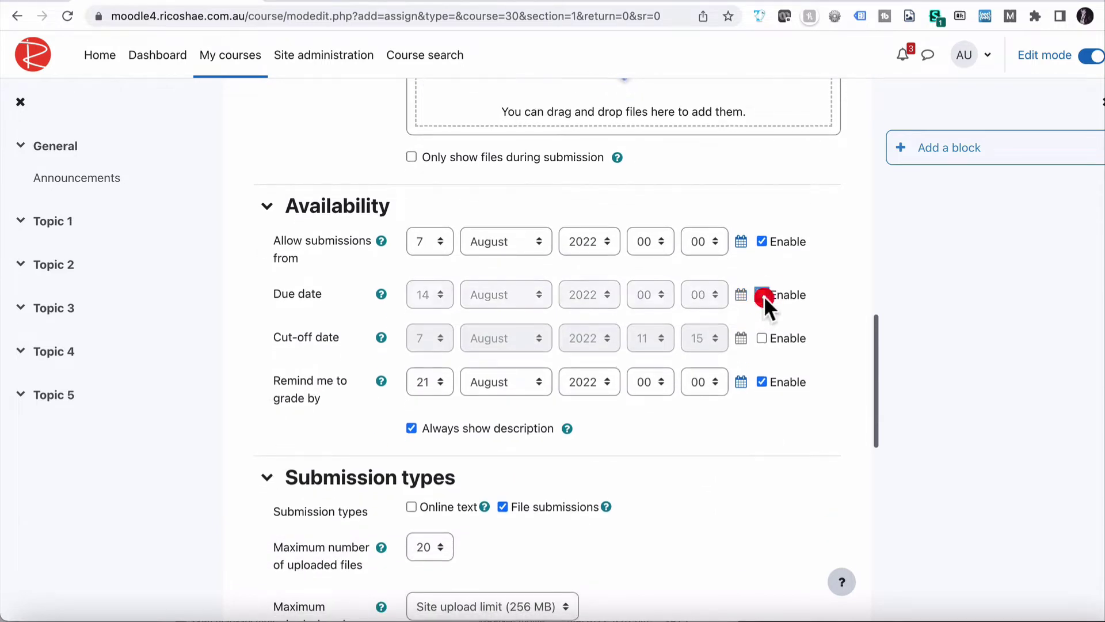
pyautogui.click(762, 381)
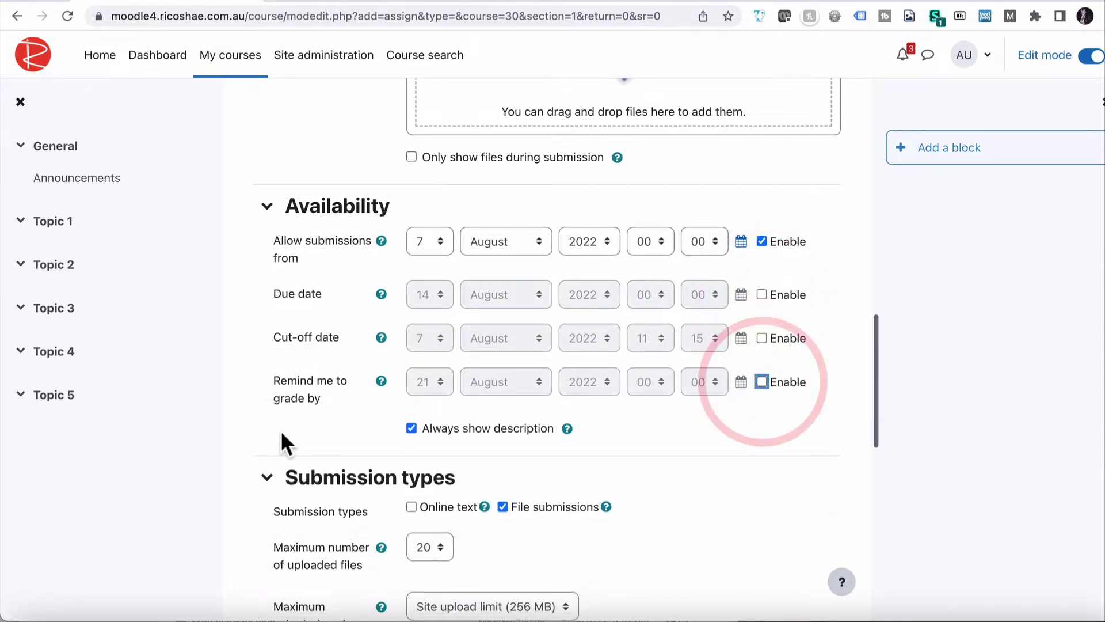
# - Set the assignment's submission types to online text only, with file submissions disabled
pyautogui.scroll(-3, 282, 443)
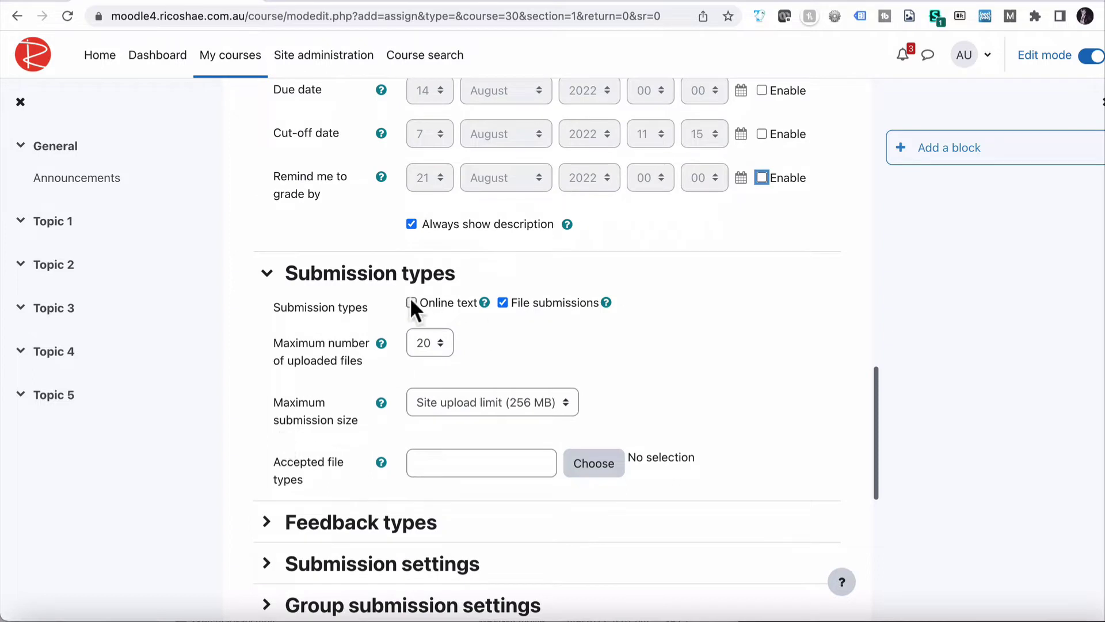
pyautogui.click(412, 302)
pyautogui.click(502, 302)
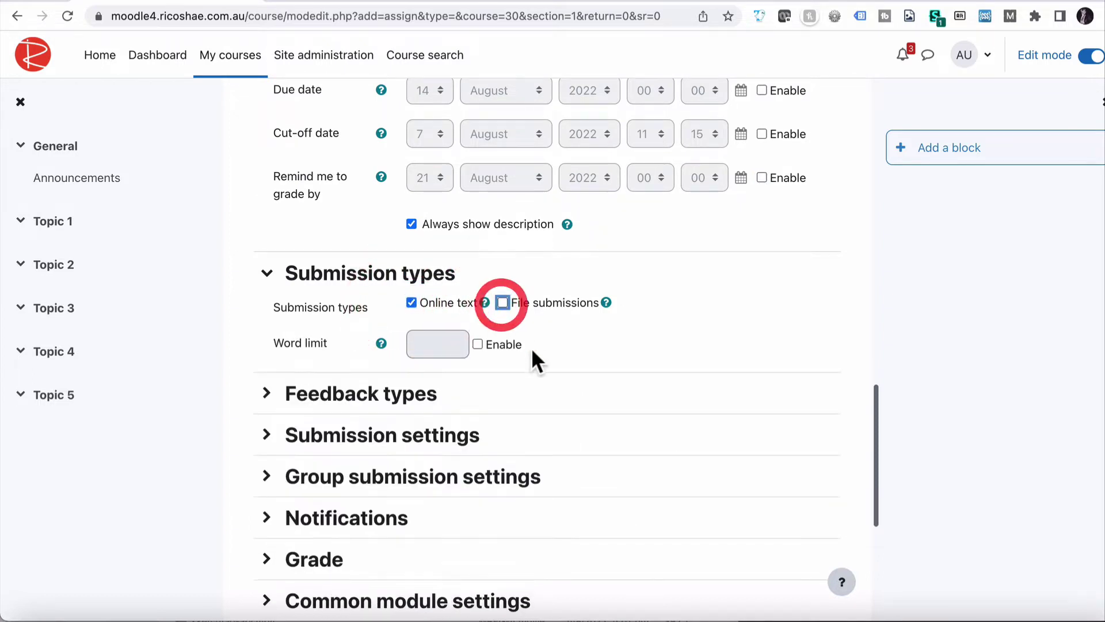
# - Keep the assignment's Point grade type and maximum grade of 100, and set the grade to pass to 80
pyautogui.scroll(-2, 320, 352)
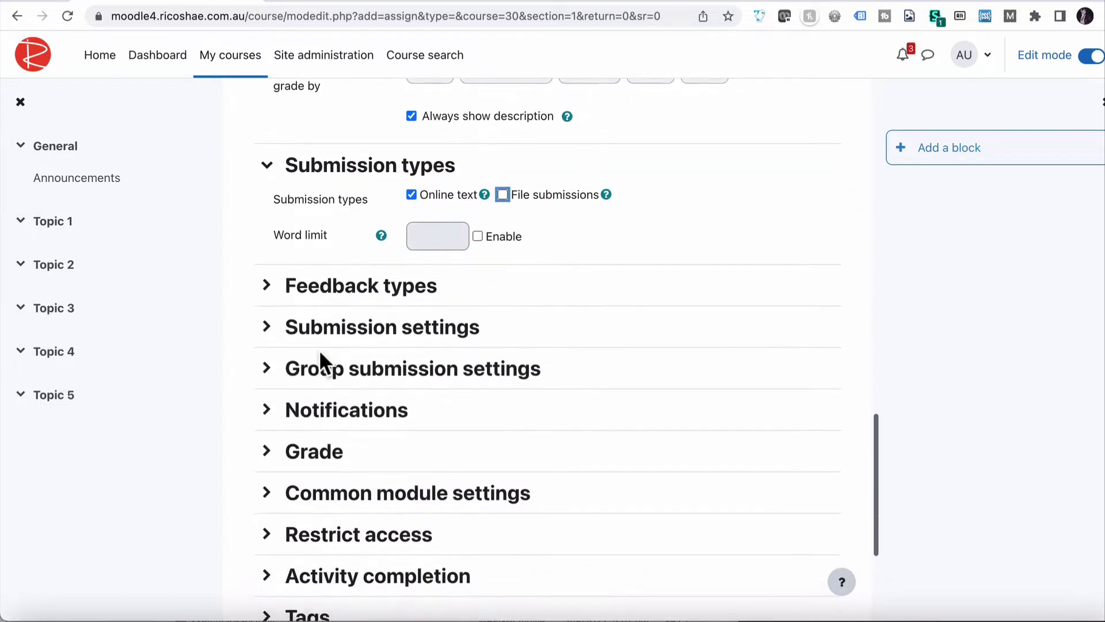
pyautogui.scroll(-1, 320, 352)
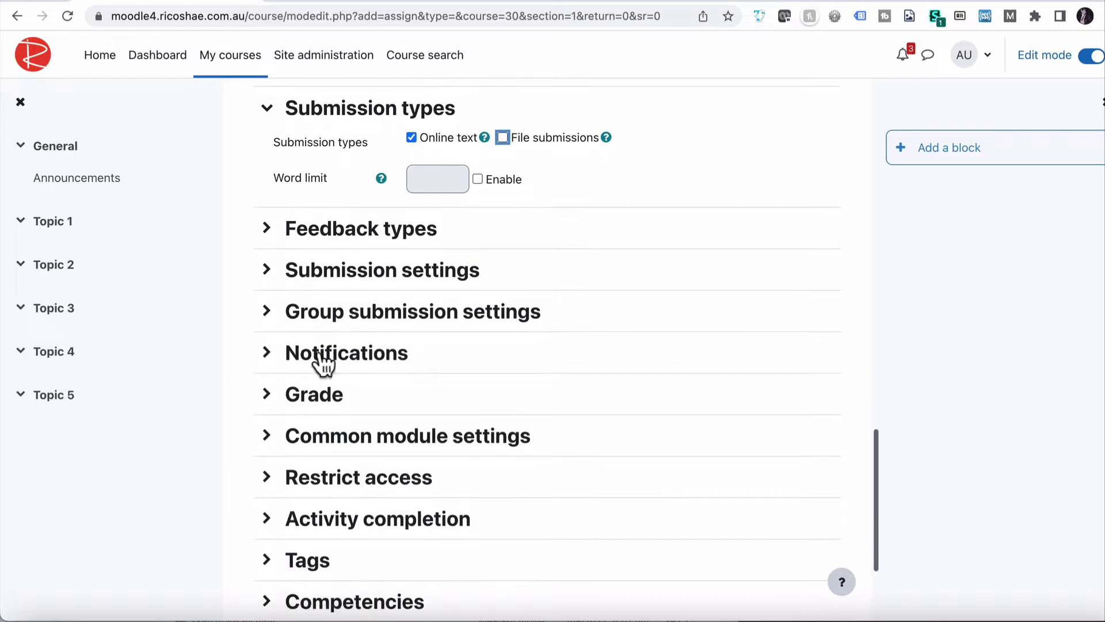
pyautogui.click(313, 405)
pyautogui.scroll(-3, 314, 405)
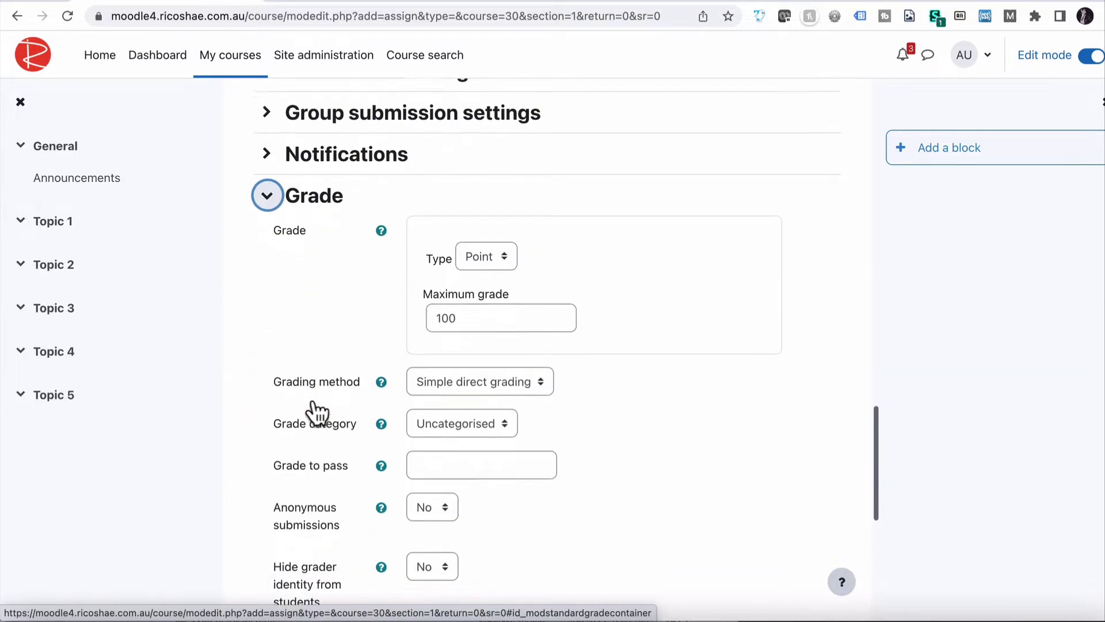
pyautogui.click(483, 228)
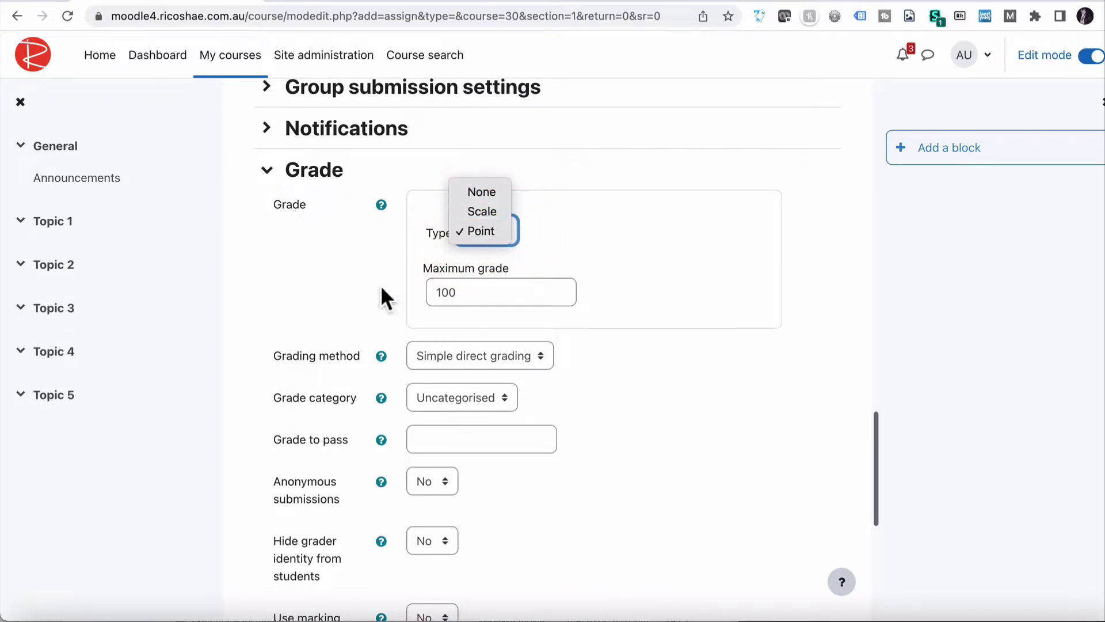
pyautogui.click(323, 285)
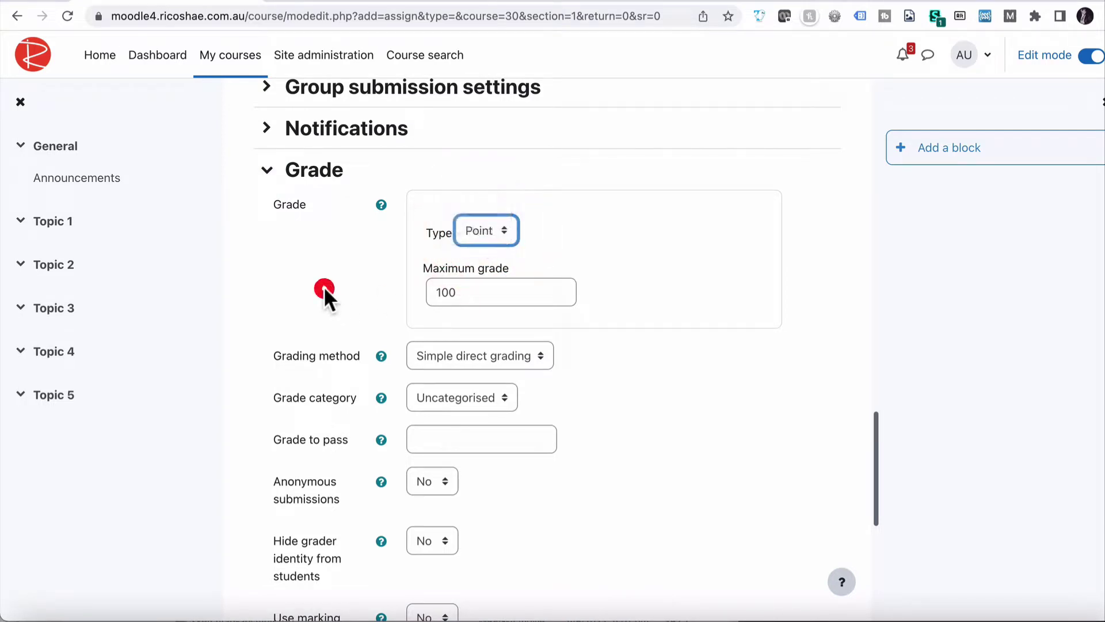
pyautogui.click(471, 291)
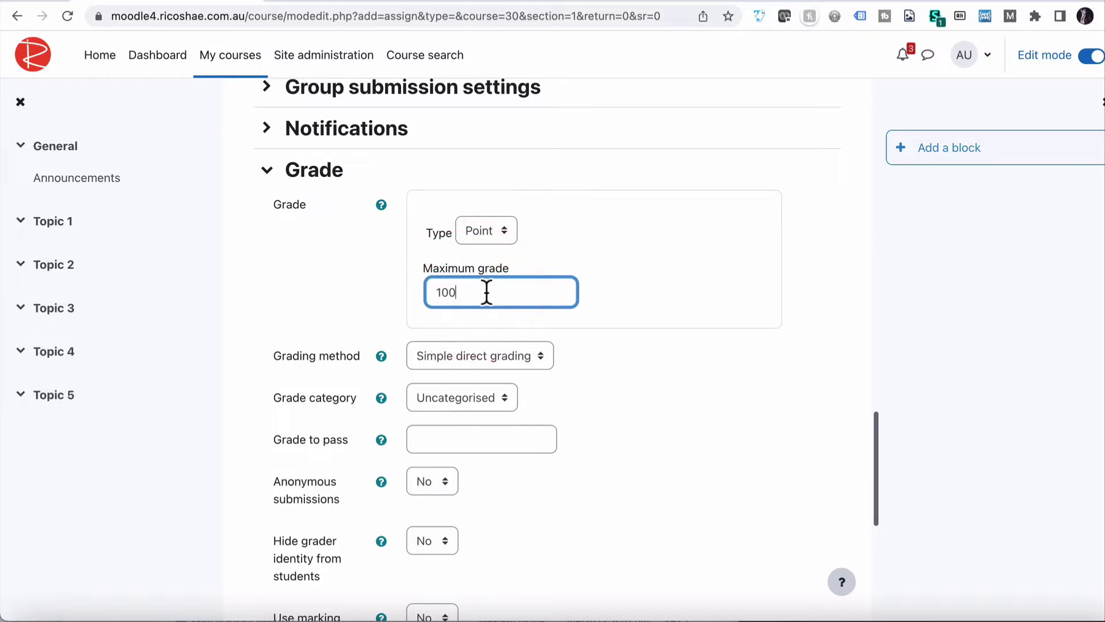
pyautogui.moveTo(486, 288); pyautogui.dragTo(398, 277)
pyautogui.click(419, 438)
pyautogui.write('80')
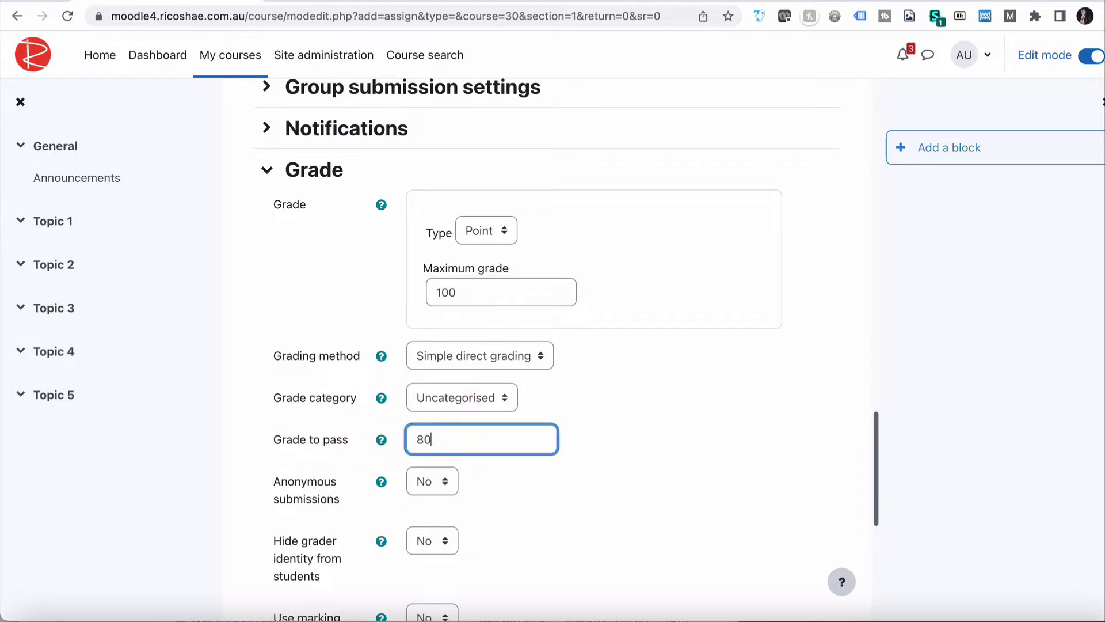
# - Save the new assignment and display its page
pyautogui.scroll(-7, 266, 427)
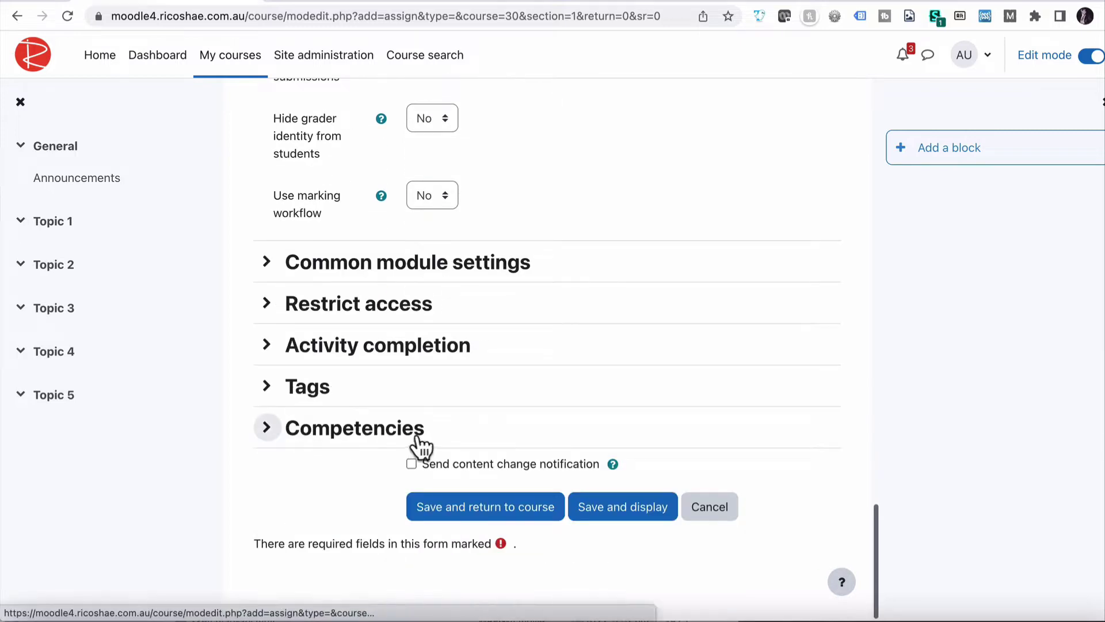
pyautogui.click(617, 514)
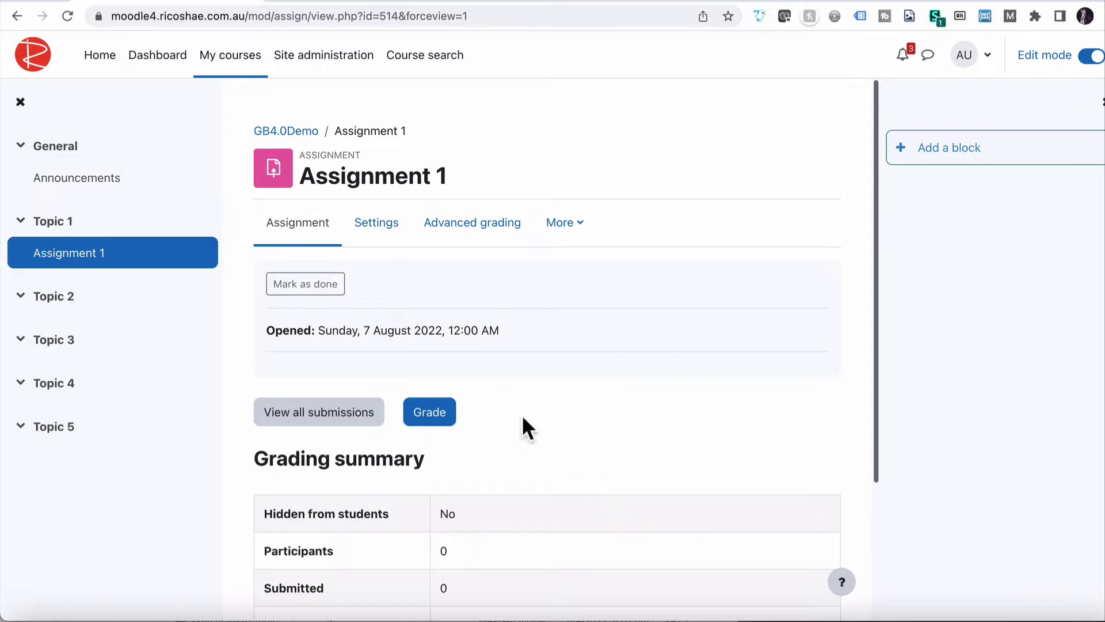
pyautogui.moveTo(301, 173); pyautogui.dragTo(476, 172)
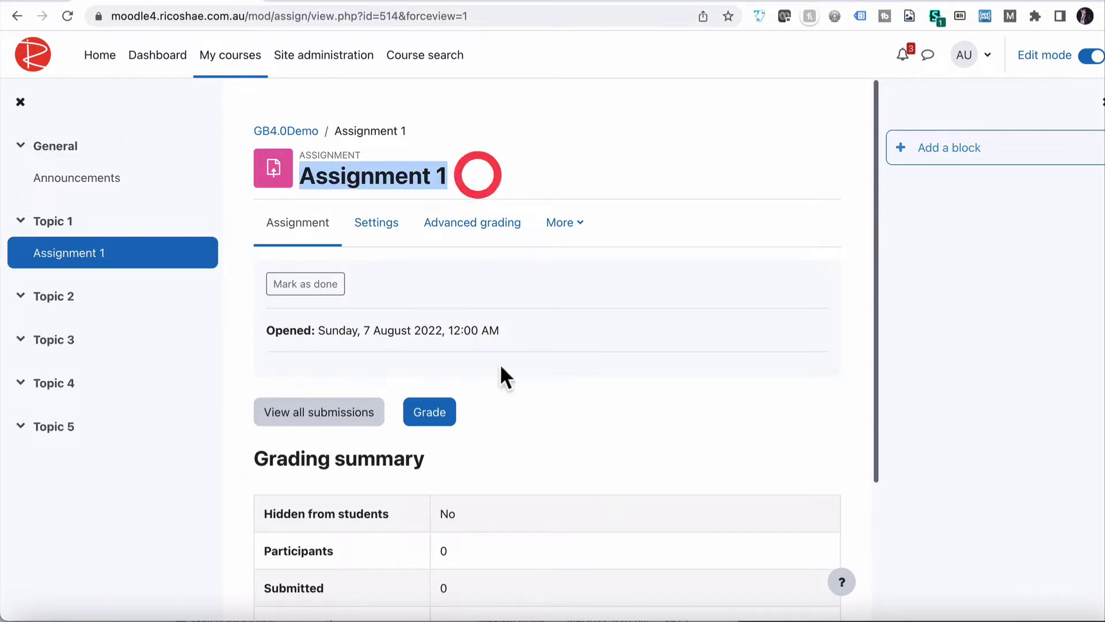
pyautogui.click(500, 402)
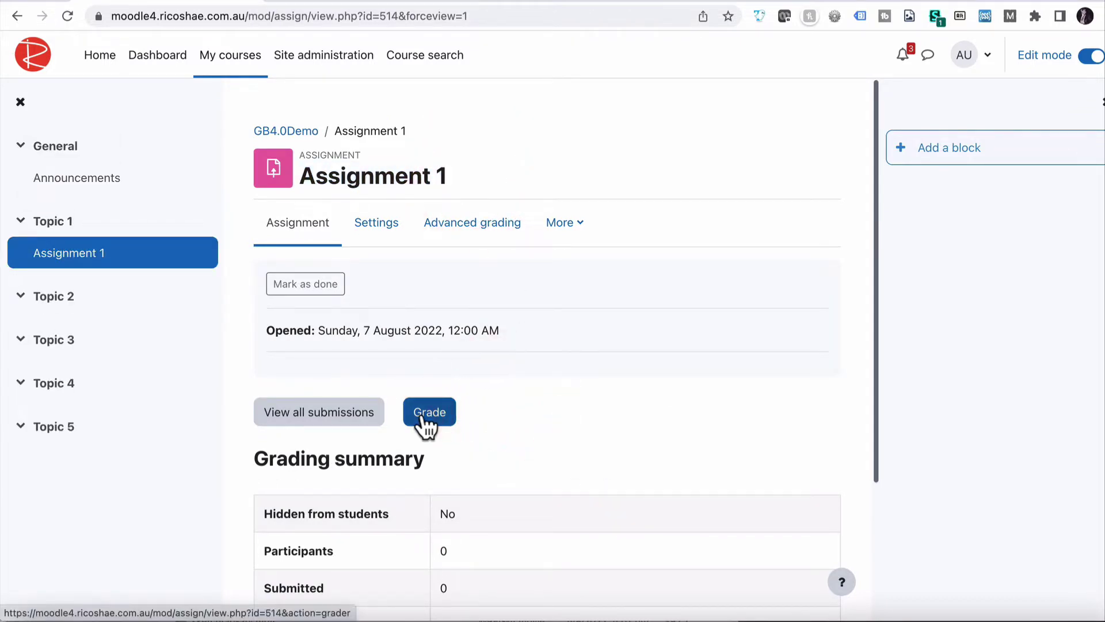
# - Check the grade ranges of Assignment 1 and the course total in the course's user report, and return to the course page
pyautogui.click(286, 134)
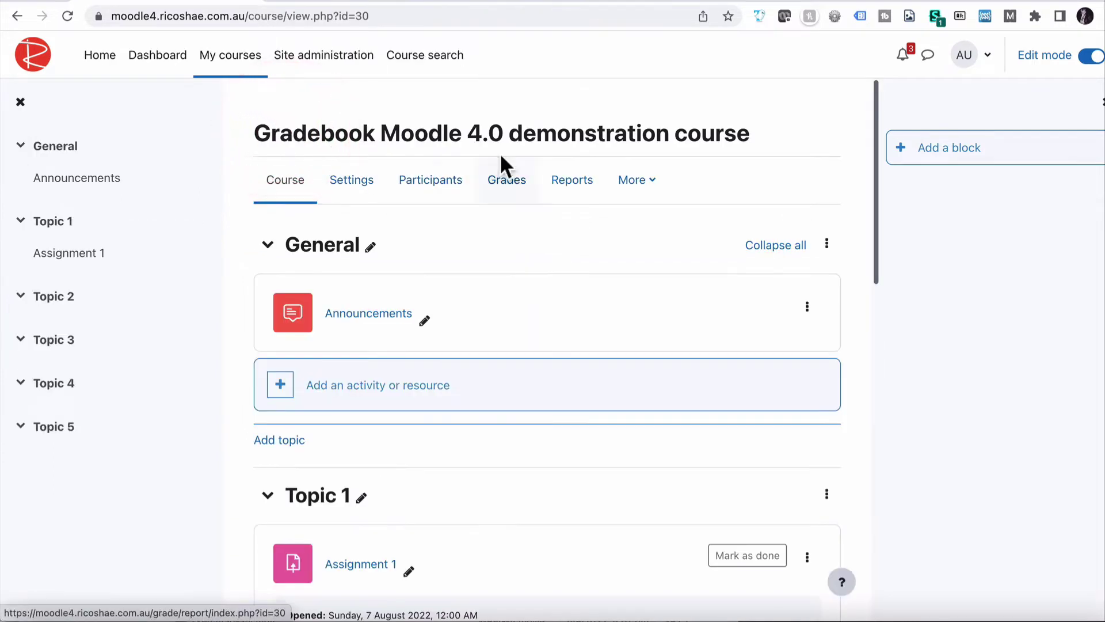
pyautogui.click(507, 184)
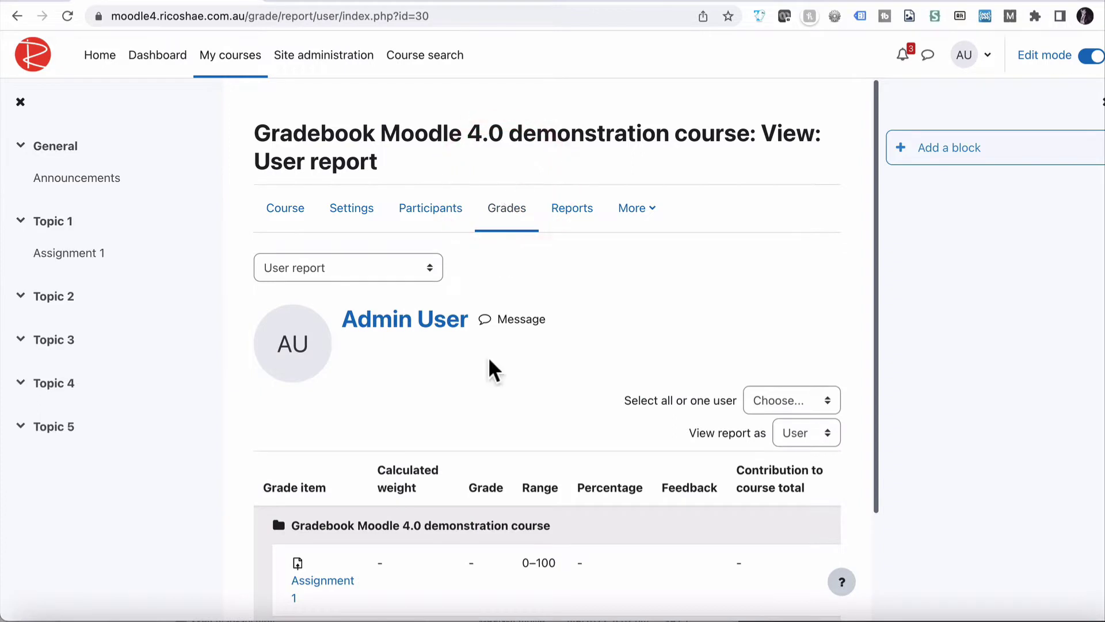
pyautogui.scroll(-2, 489, 369)
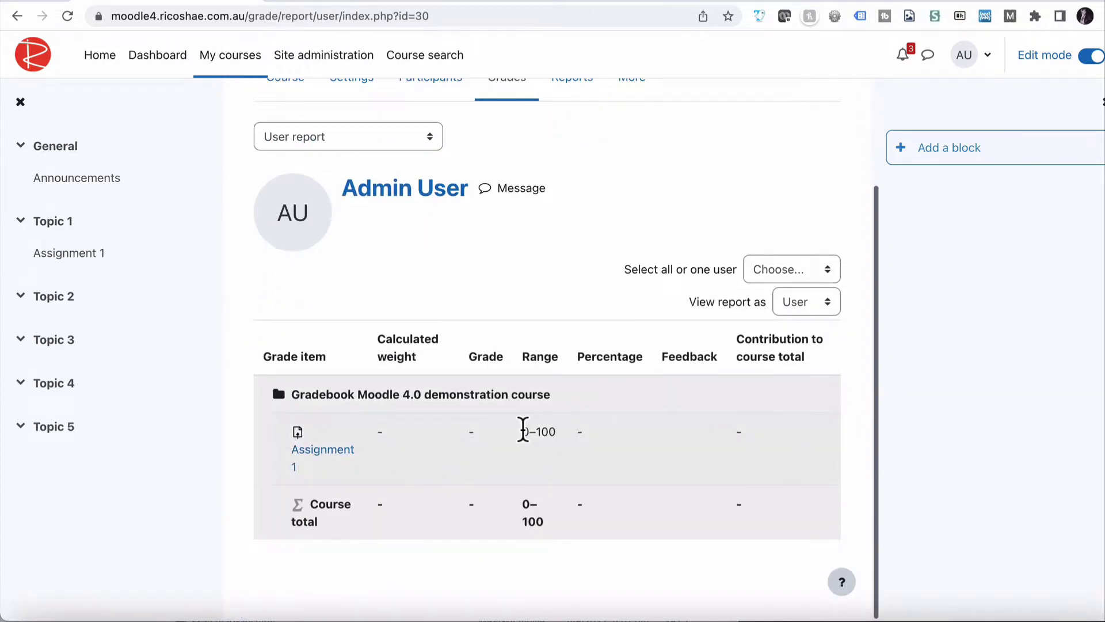
pyautogui.moveTo(521, 431); pyautogui.dragTo(555, 433)
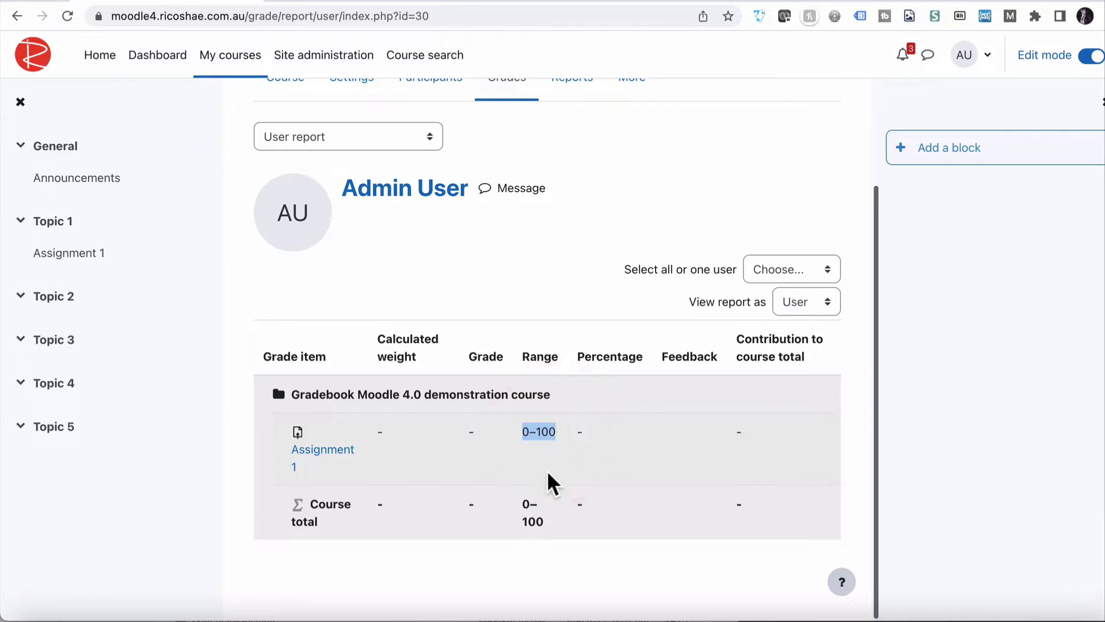
pyautogui.moveTo(522, 502); pyautogui.dragTo(545, 526)
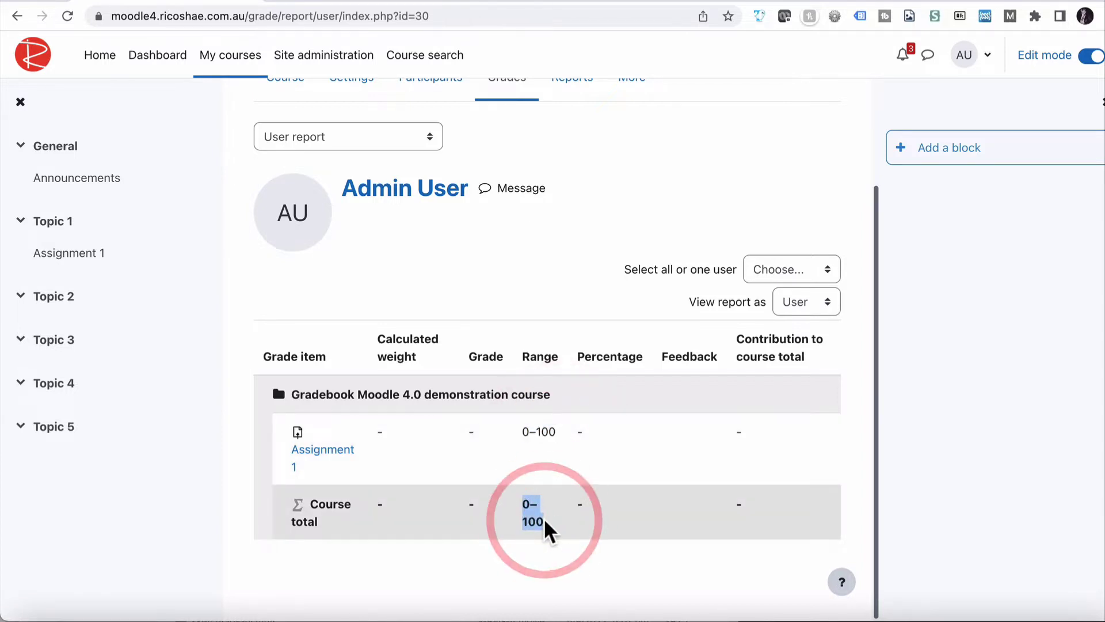
pyautogui.scroll(2, 538, 469)
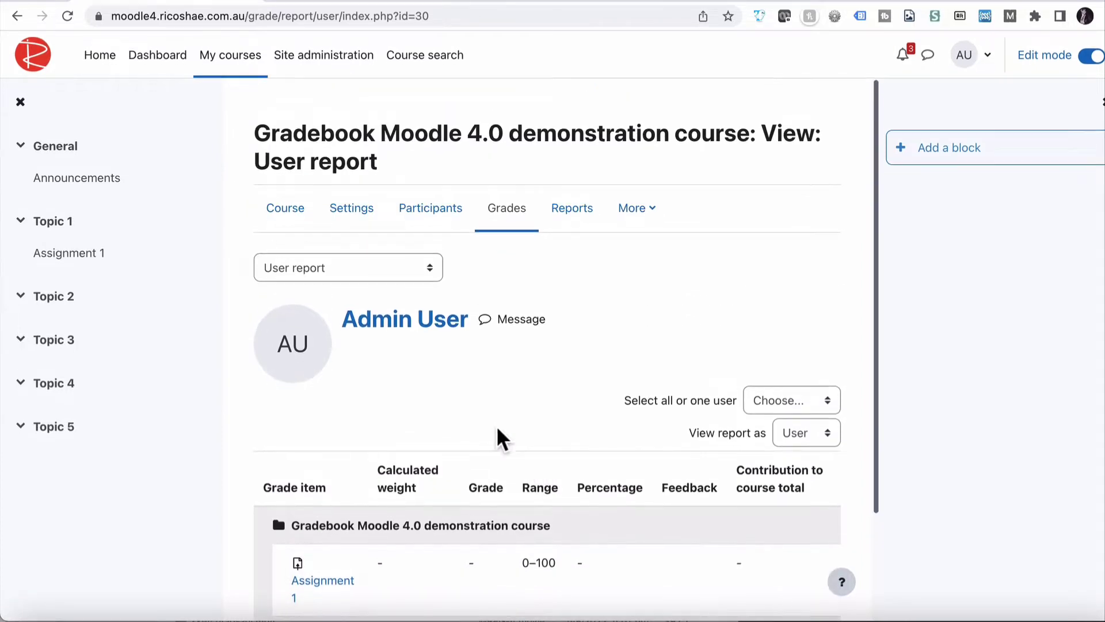
pyautogui.click(288, 212)
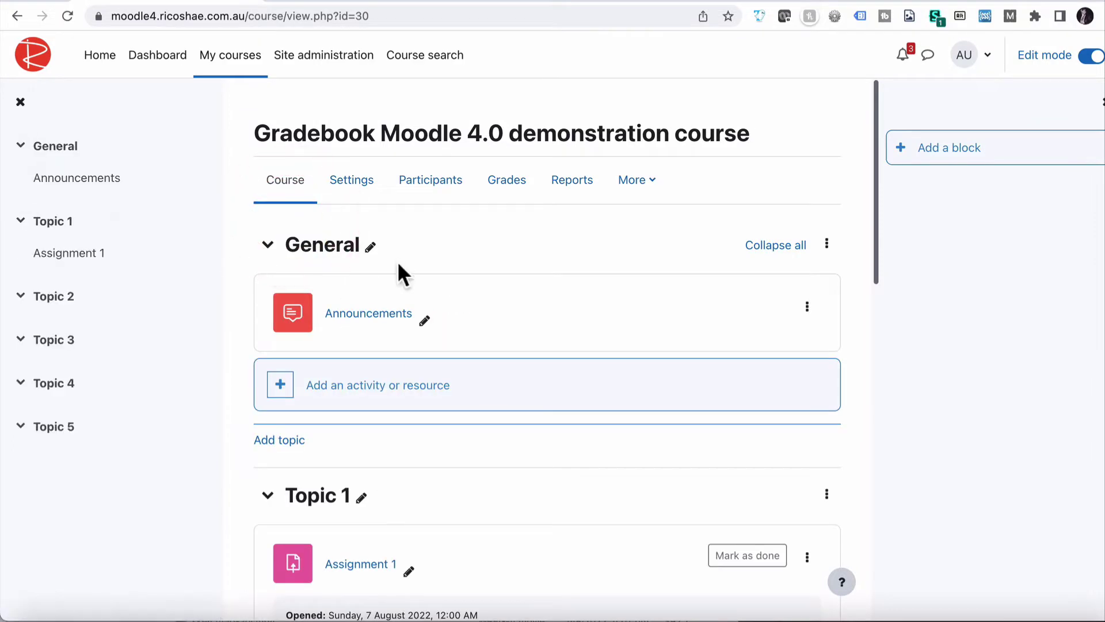
# - Add a Quiz activity to Topic 1 and name it Quiz 1
pyautogui.scroll(-2, 325, 473)
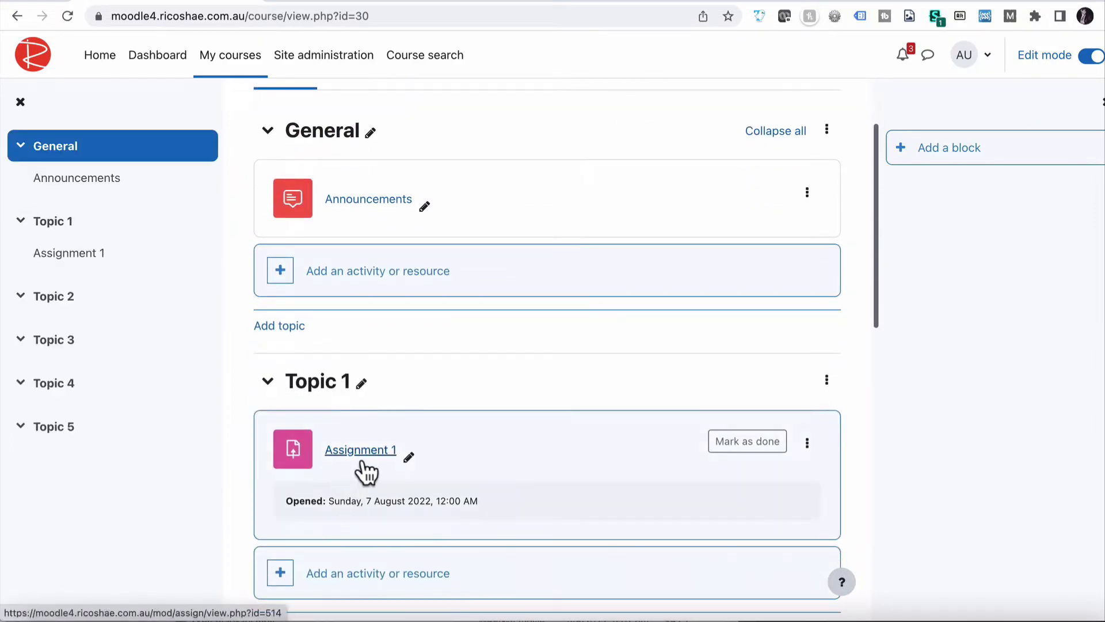
pyautogui.scroll(-2, 366, 472)
pyautogui.click(380, 451)
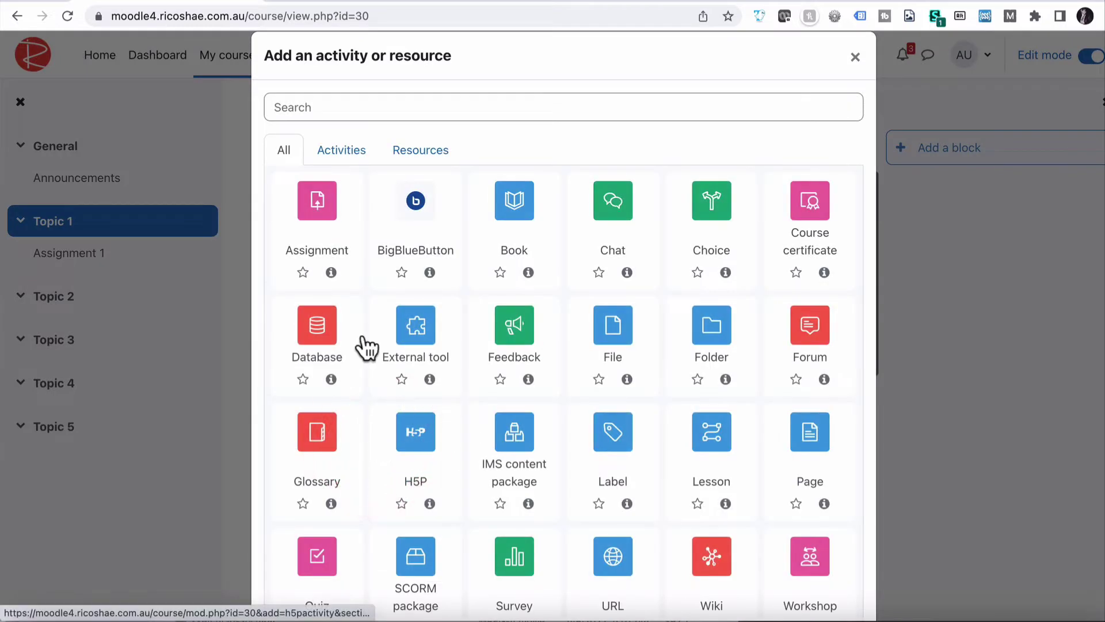
pyautogui.scroll(-2, 313, 550)
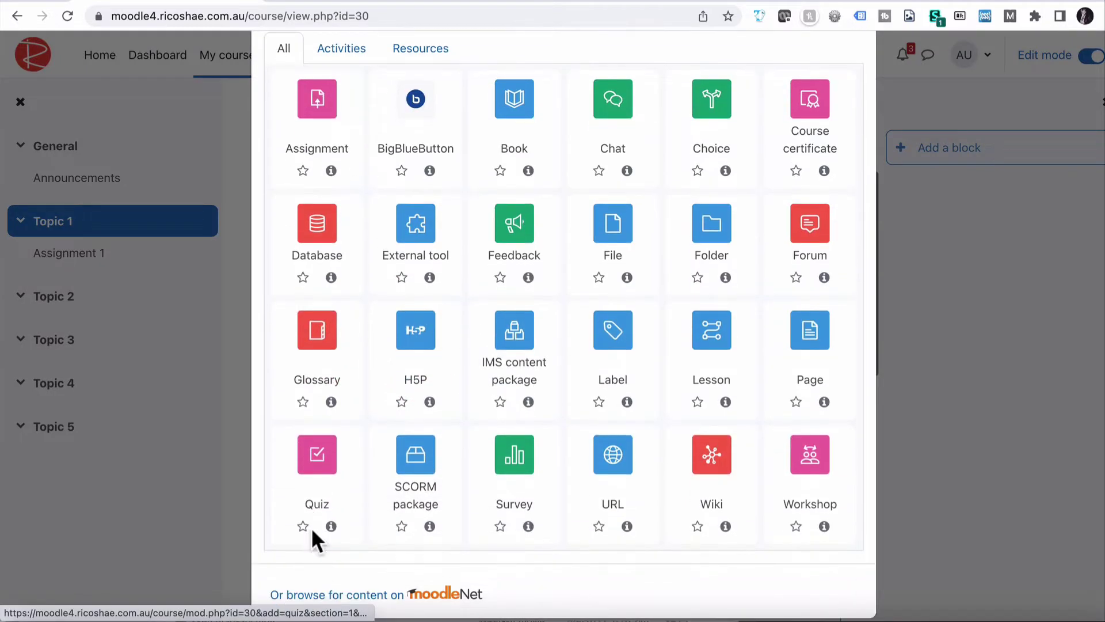
pyautogui.click(317, 470)
pyautogui.click(407, 322)
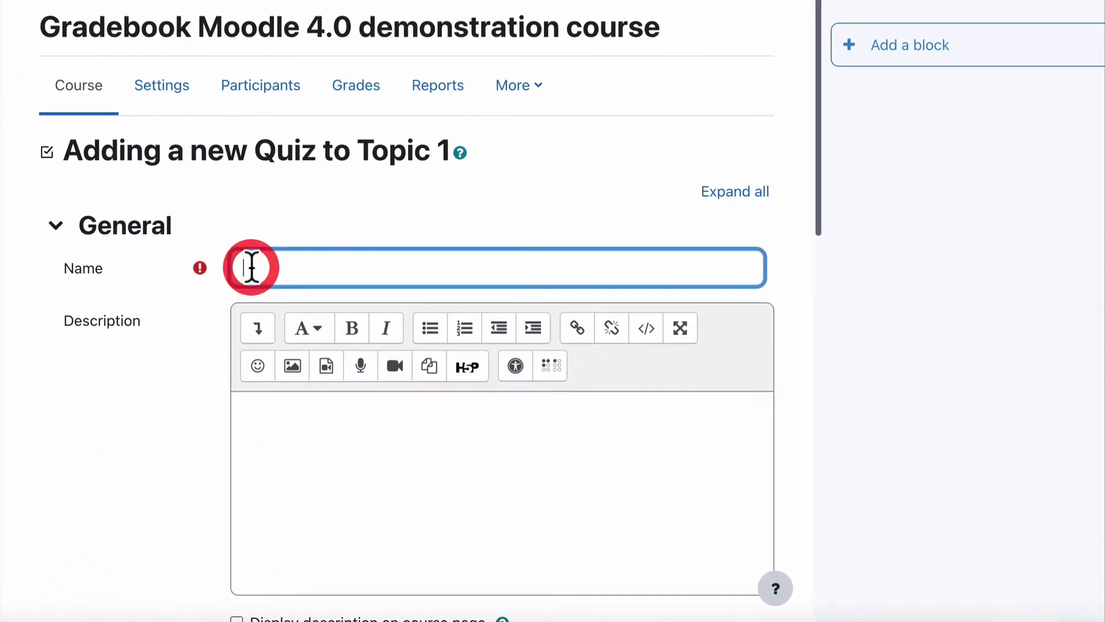
pyautogui.write('Quiz 1')
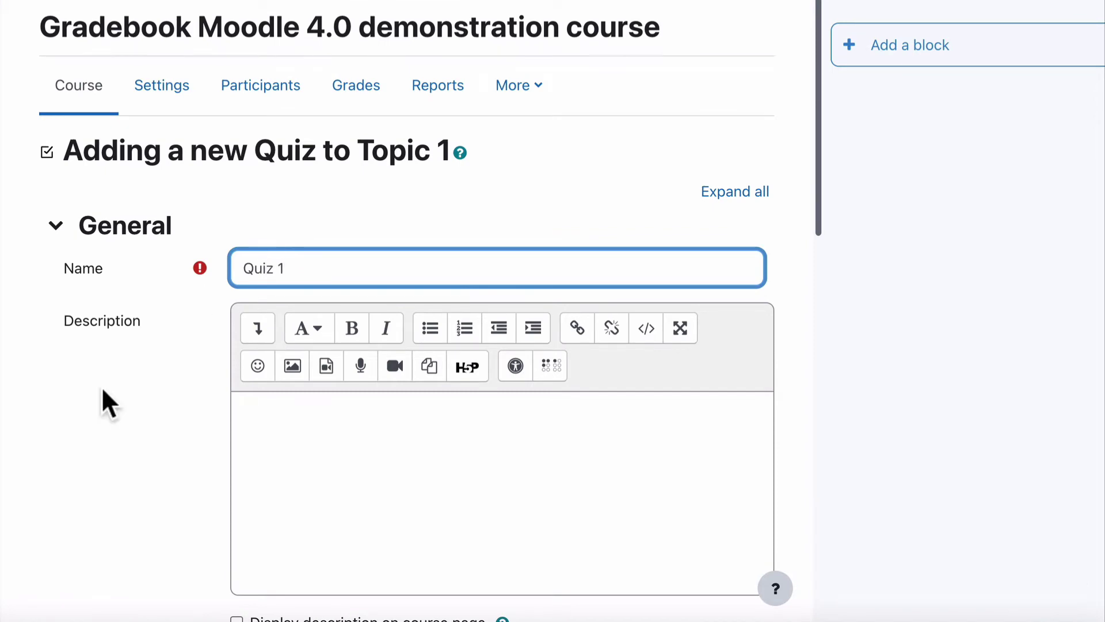
# - Set the quiz's grade to pass to 10, and save and display the quiz
pyautogui.scroll(-10, 101, 385)
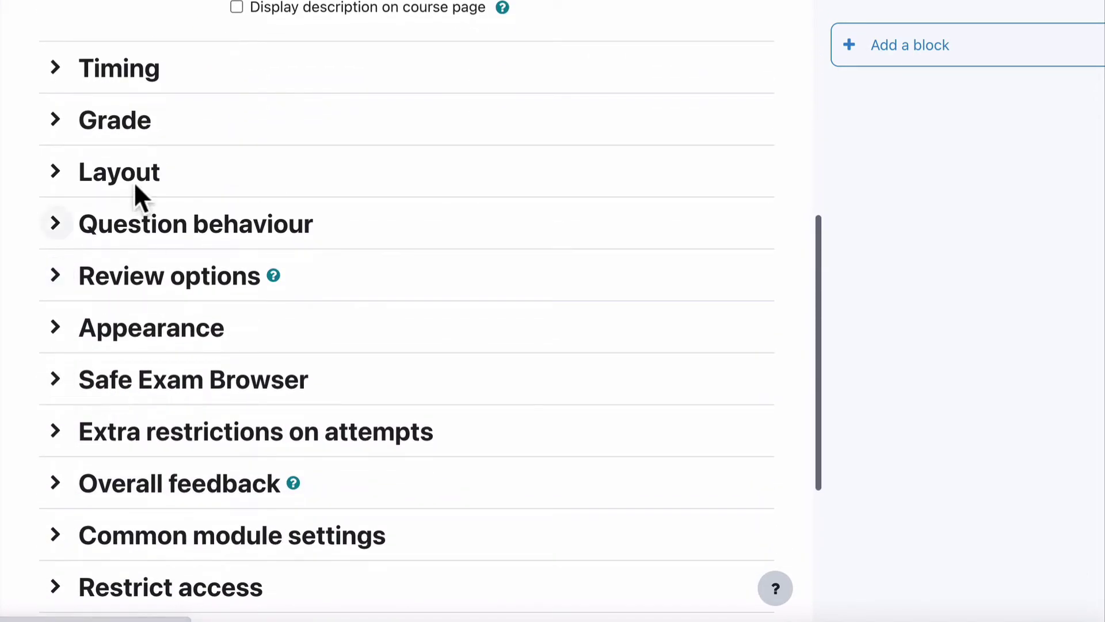
pyautogui.click(107, 119)
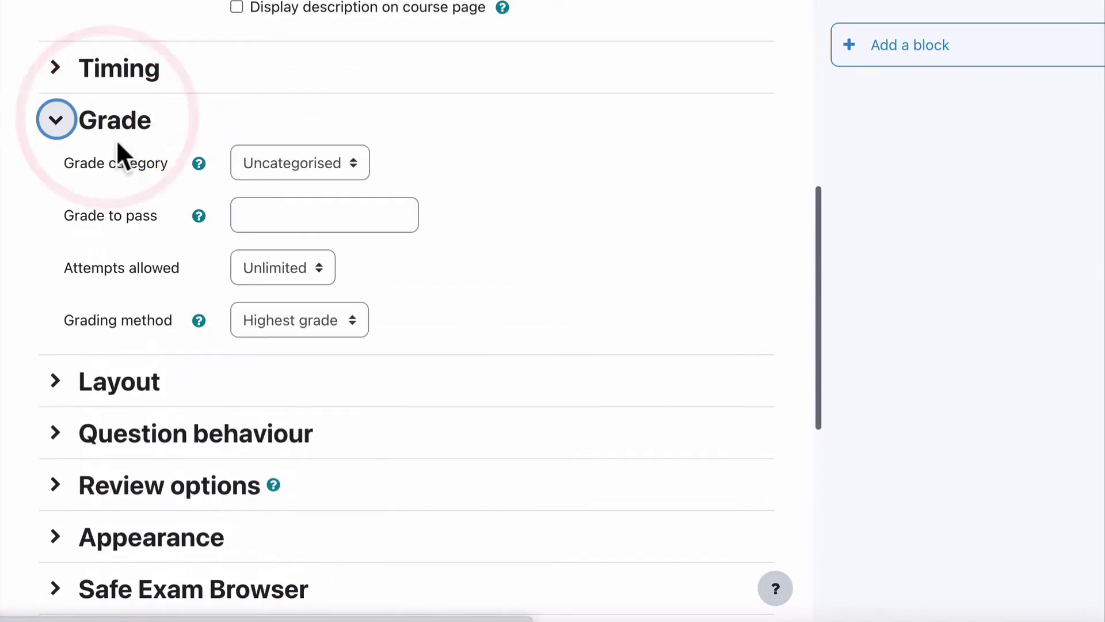
pyautogui.click(260, 212)
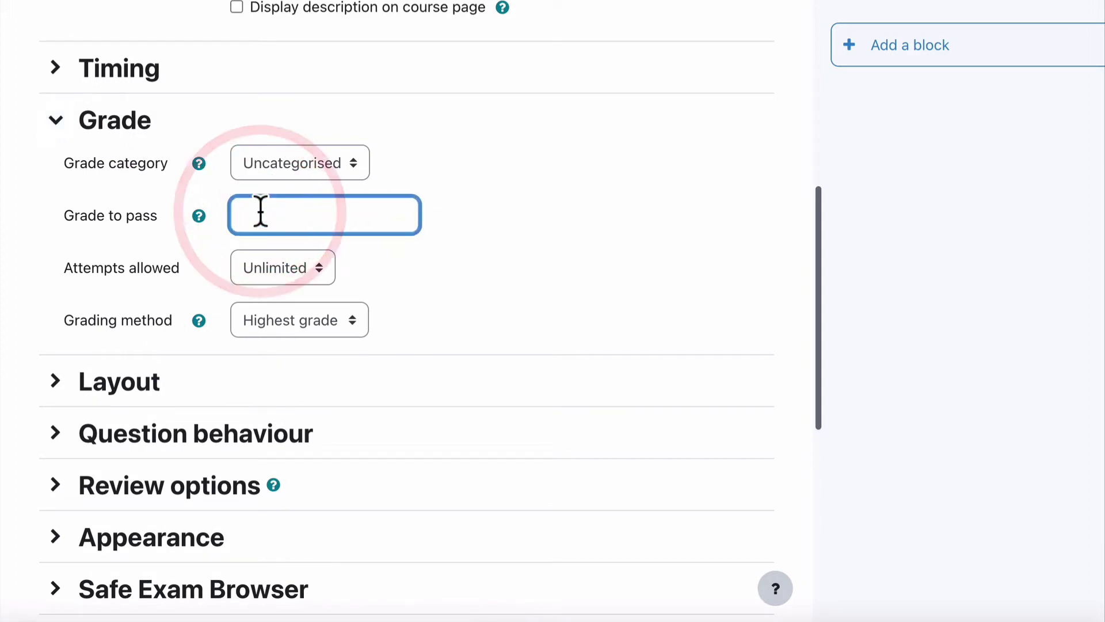
pyautogui.write('10')
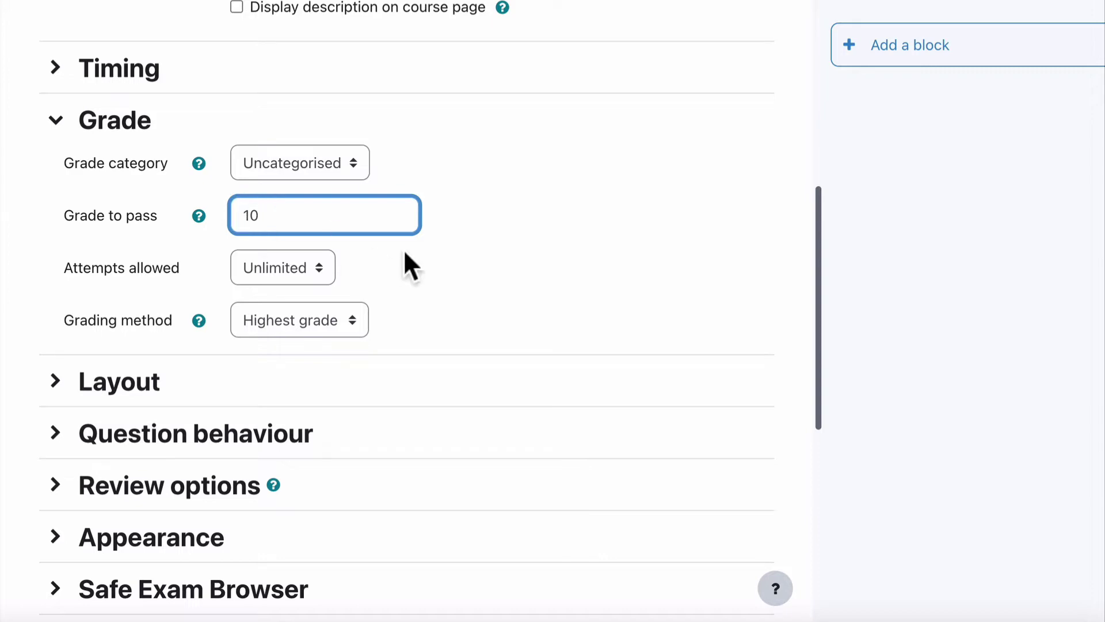
pyautogui.scroll(-2, 406, 263)
pyautogui.scroll(-4, 247, 420)
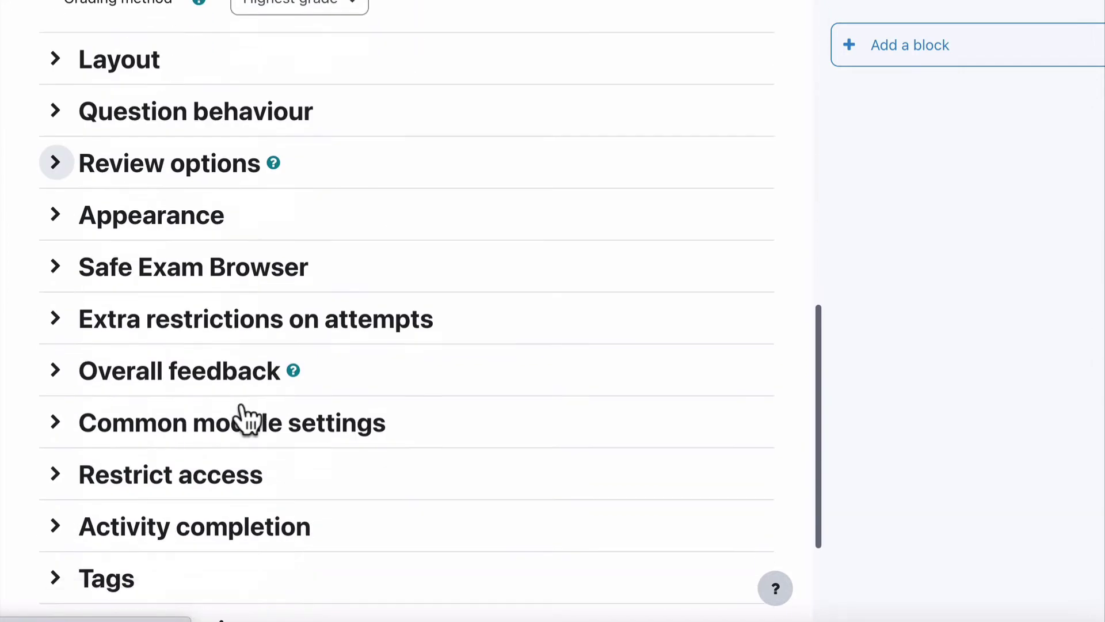
pyautogui.scroll(-4, 247, 417)
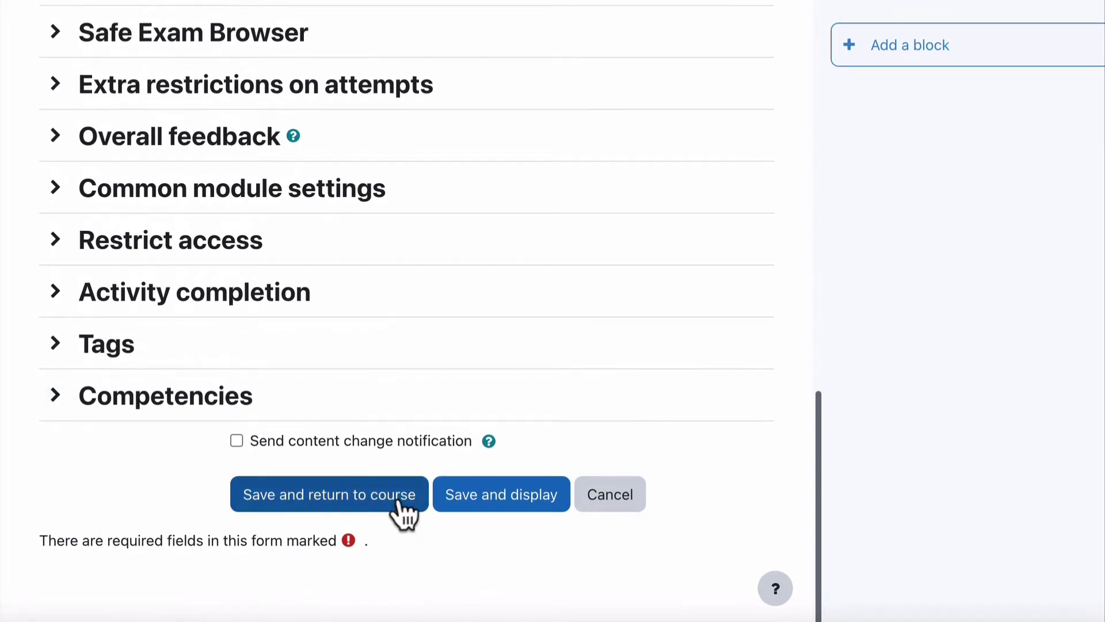
pyautogui.click(458, 514)
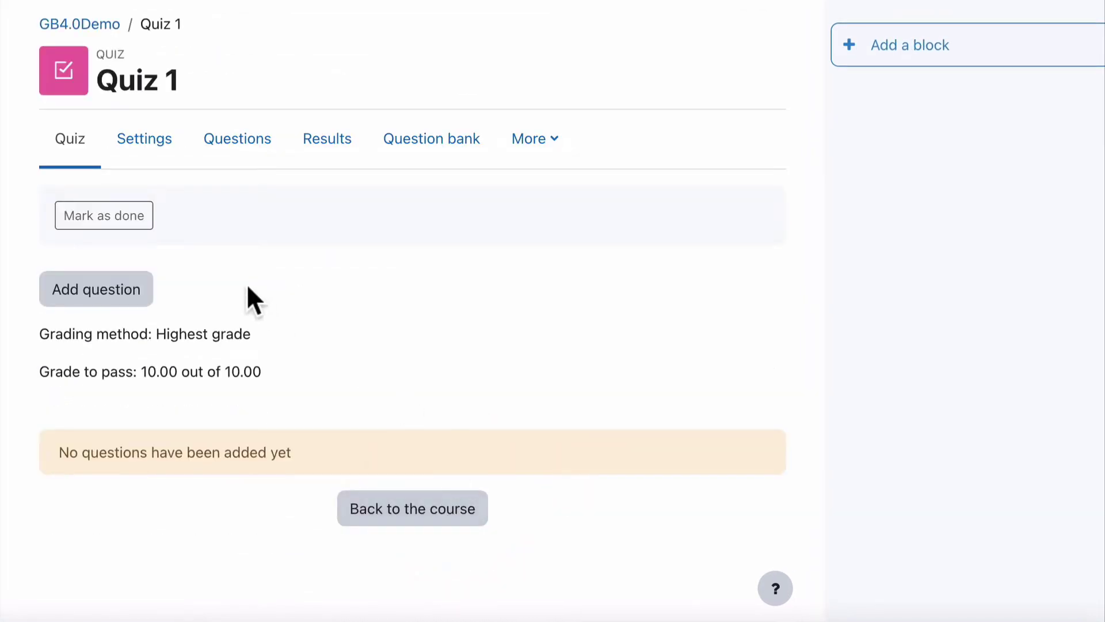
# - Open question adding for Quiz 1, and start a preview of the quiz with its questions in place
pyautogui.click(122, 291)
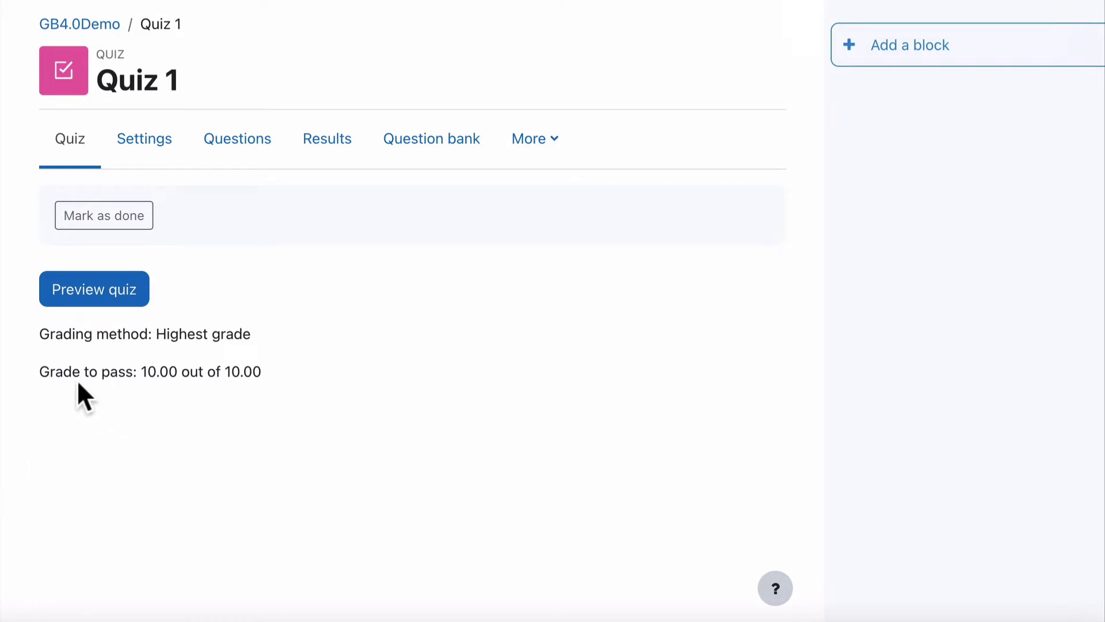
pyautogui.moveTo(55, 371); pyautogui.dragTo(262, 372)
pyautogui.click(116, 293)
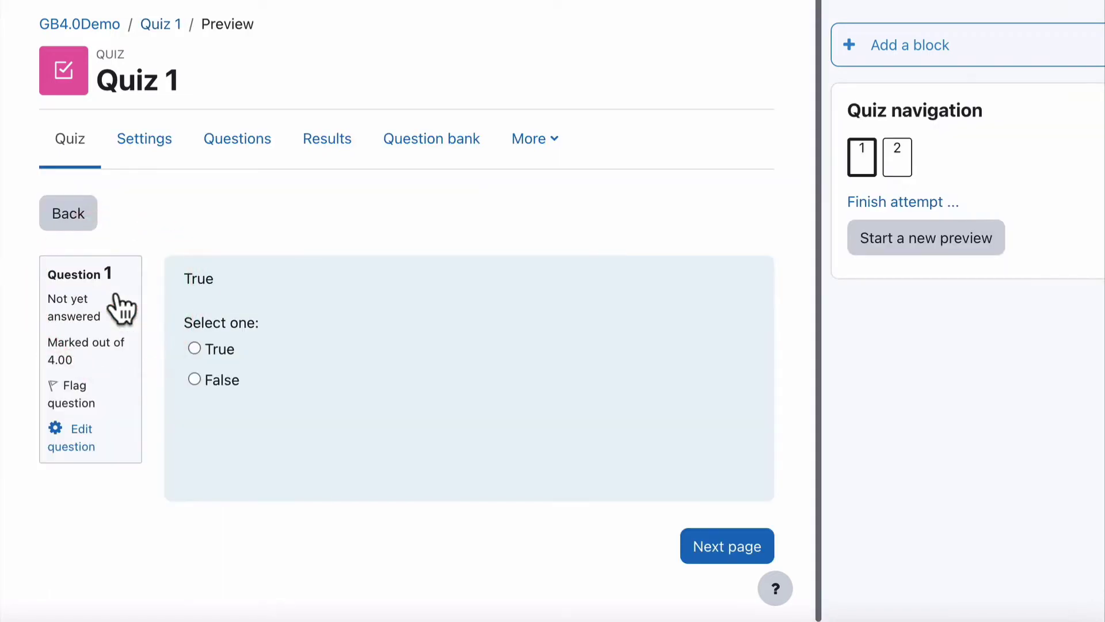
# - Answer question 1 of the quiz preview with True and continue to the next question
pyautogui.click(193, 346)
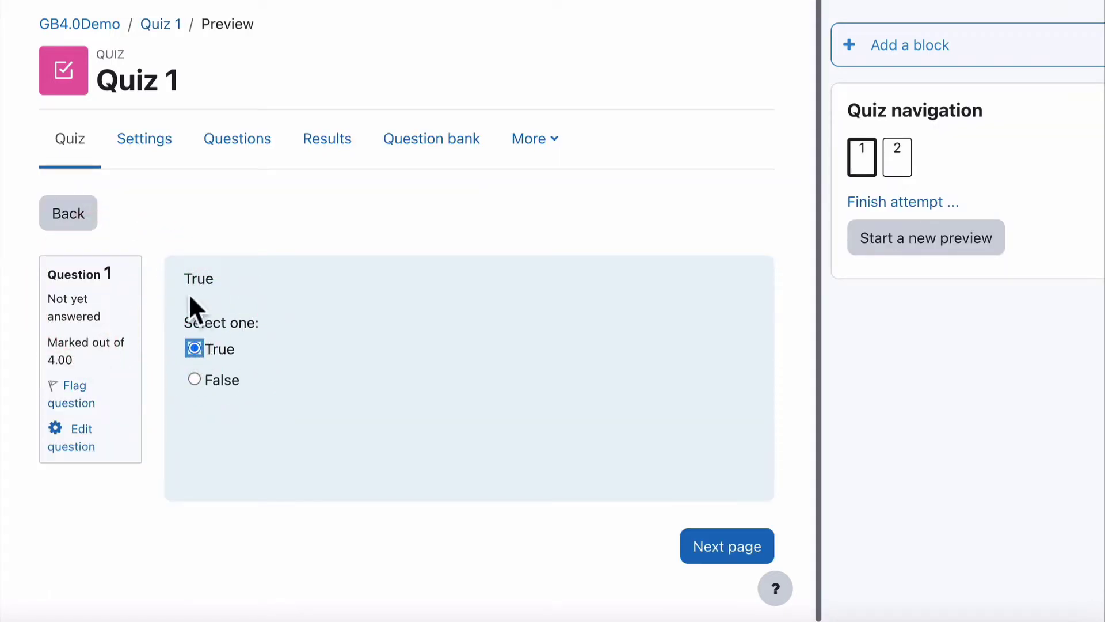
pyautogui.click(193, 278)
pyautogui.click(362, 347)
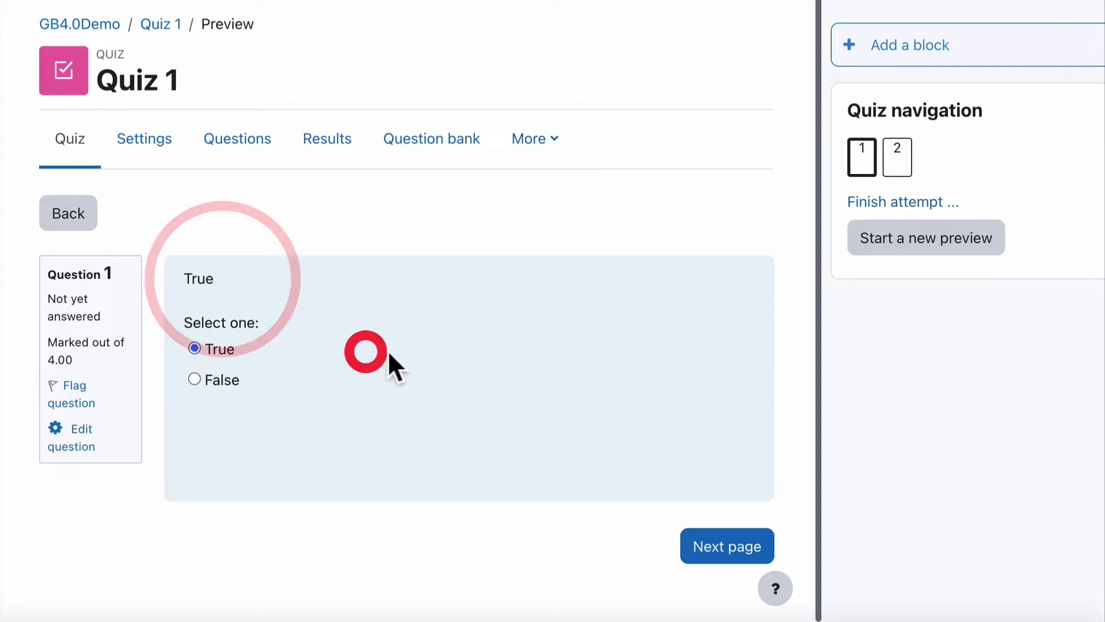
pyautogui.click(748, 542)
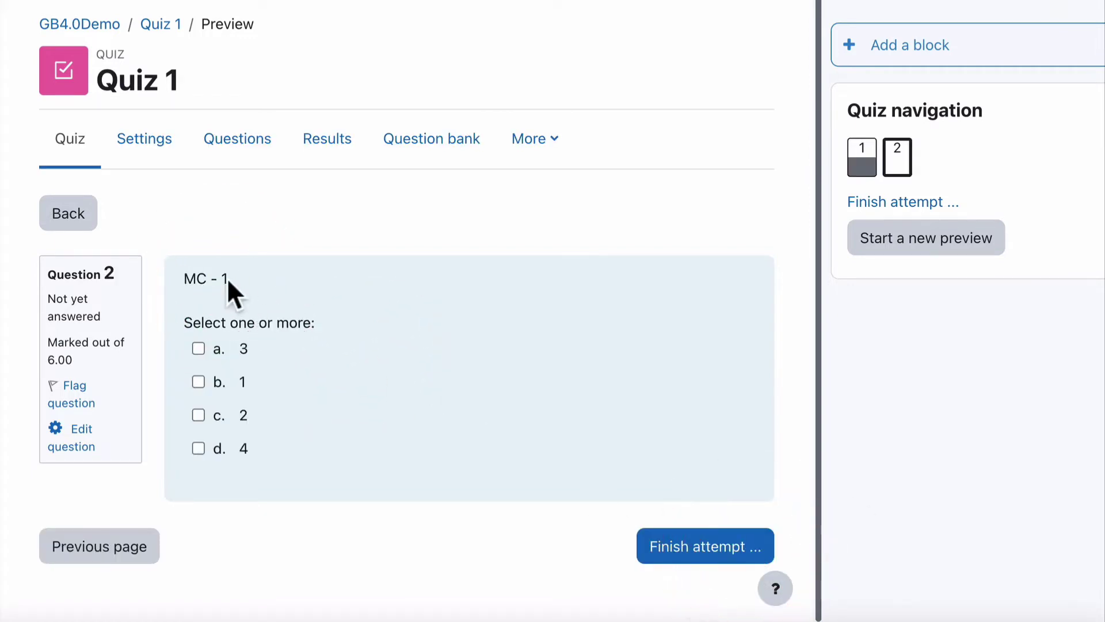
# - Answer the MC - 1 question with option b (1), and finish the attempt to view its summary
pyautogui.moveTo(185, 322); pyautogui.dragTo(334, 316)
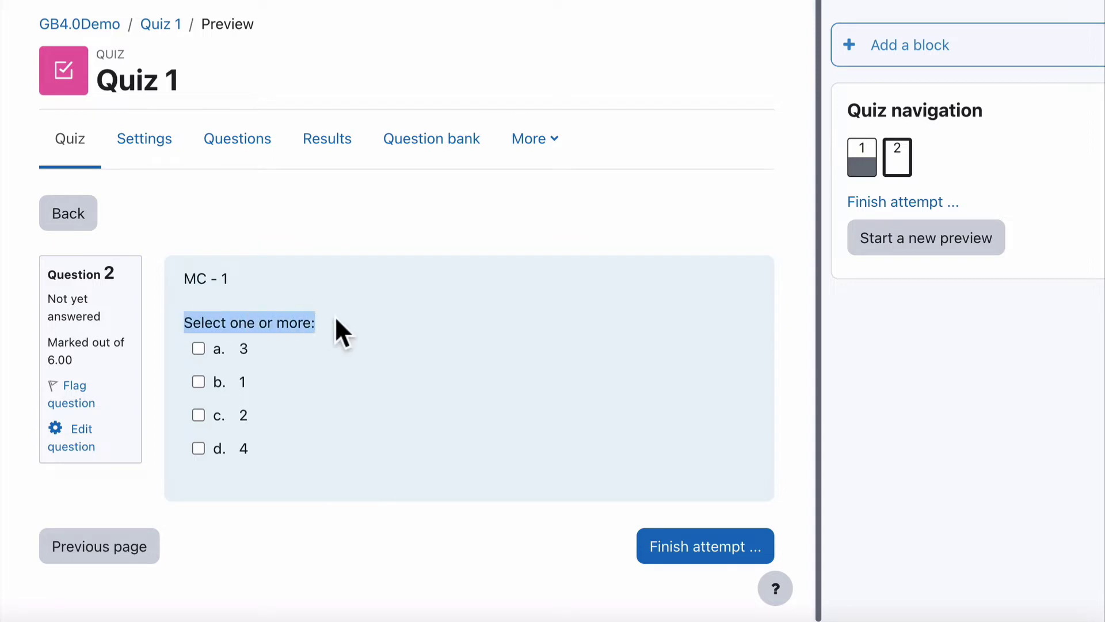
pyautogui.moveTo(184, 279); pyautogui.dragTo(235, 282)
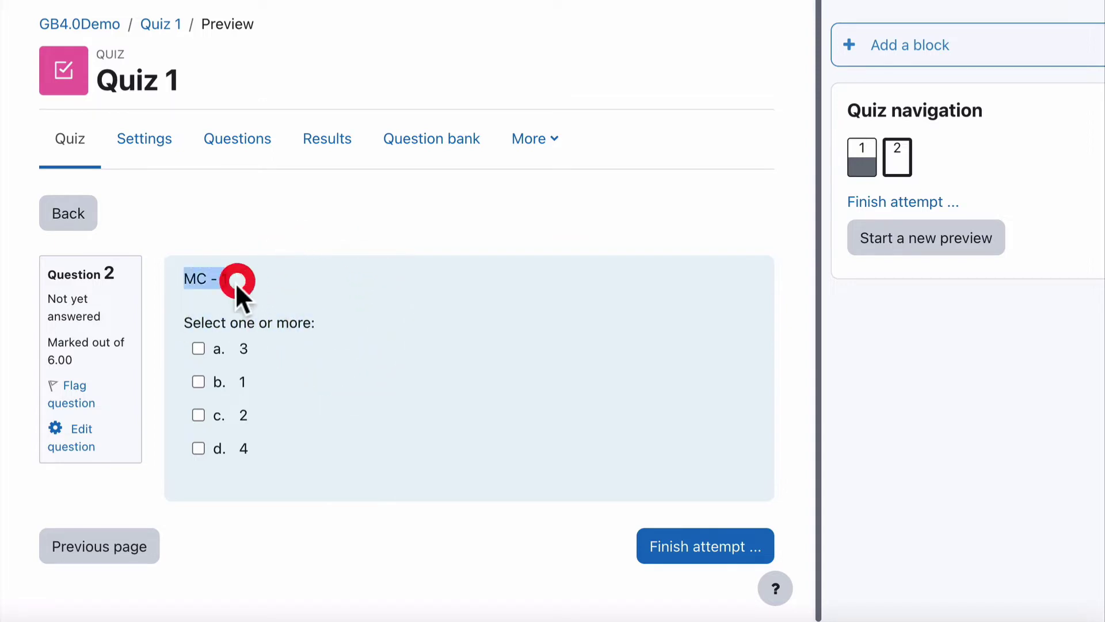
pyautogui.click(198, 381)
pyautogui.click(660, 545)
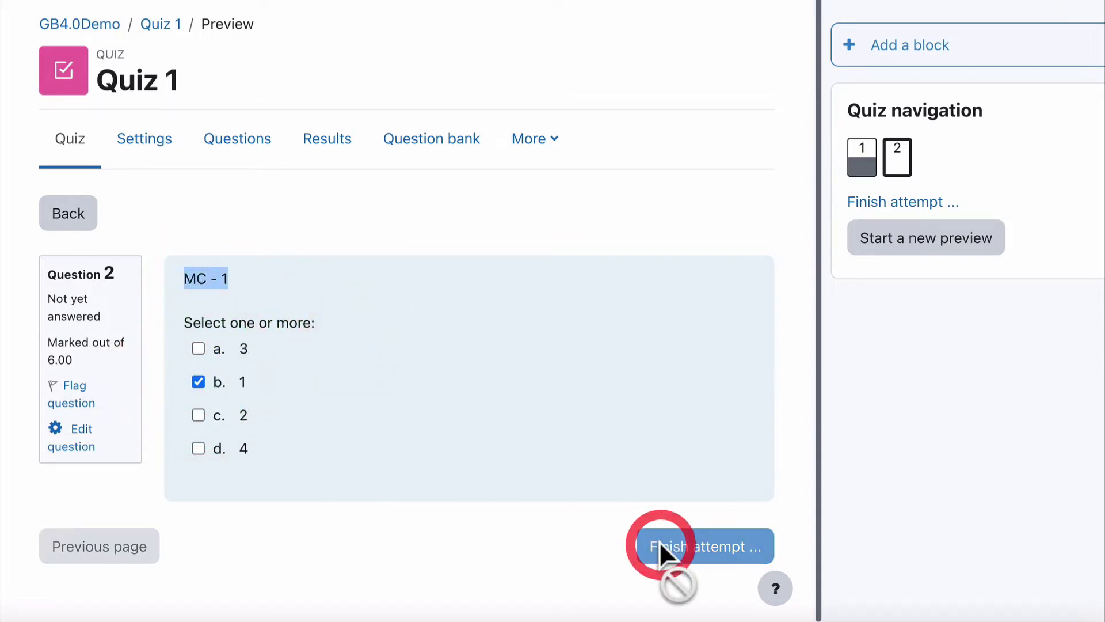
pyautogui.scroll(-2, 483, 478)
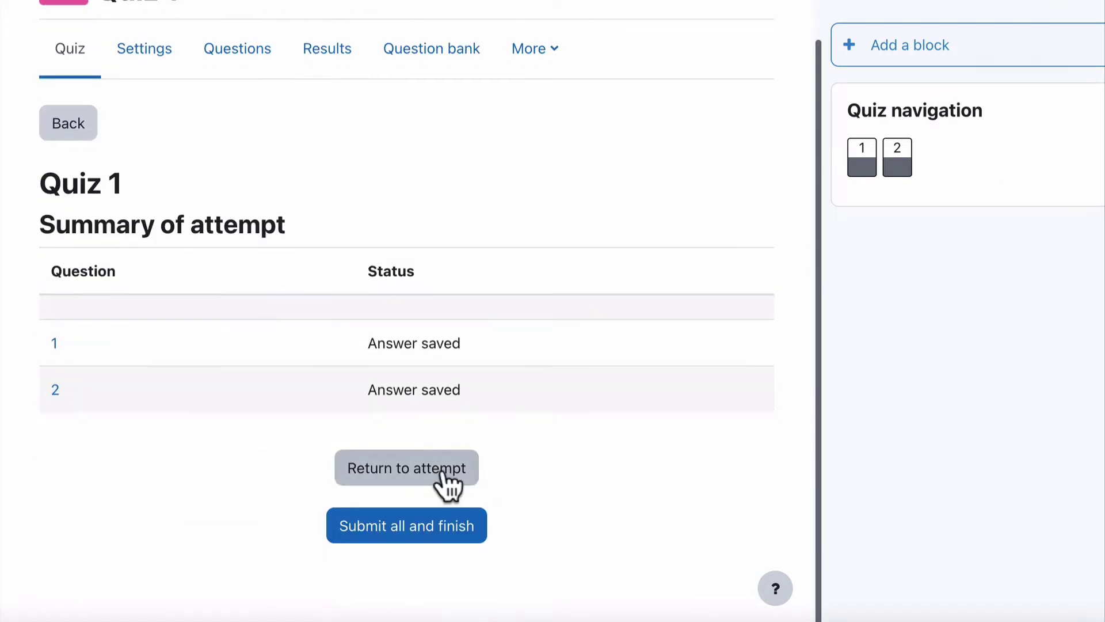
pyautogui.scroll(2, 104, 61)
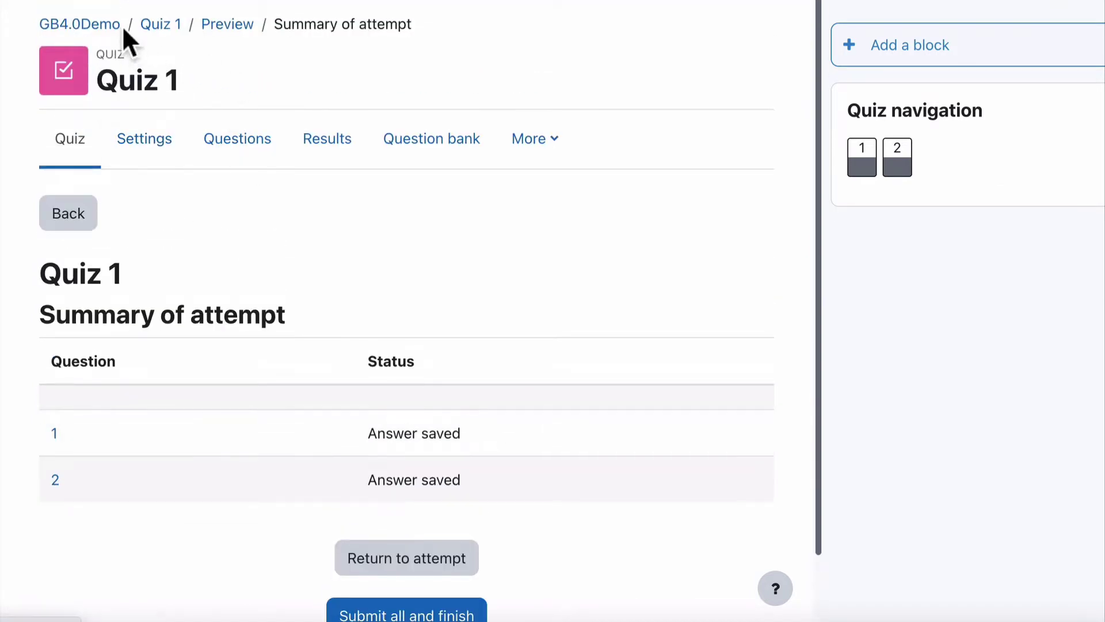
# - Check the grade ranges of Assignment 1 and Quiz 1 in the course's user report, and return to the course page
pyautogui.click(111, 25)
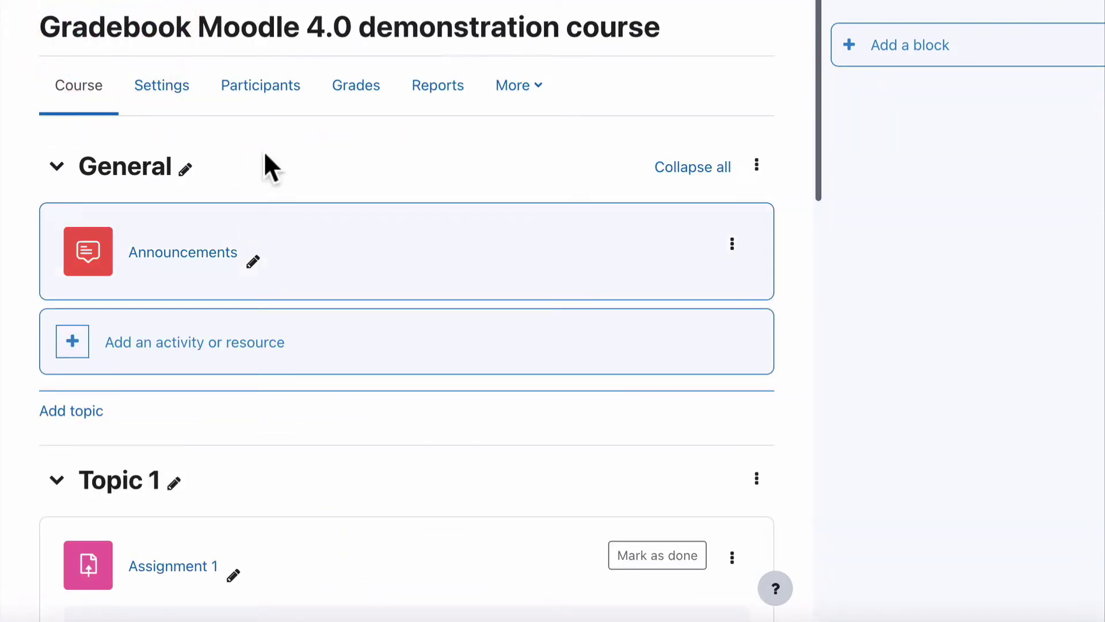
pyautogui.click(362, 85)
pyautogui.scroll(-4, 370, 311)
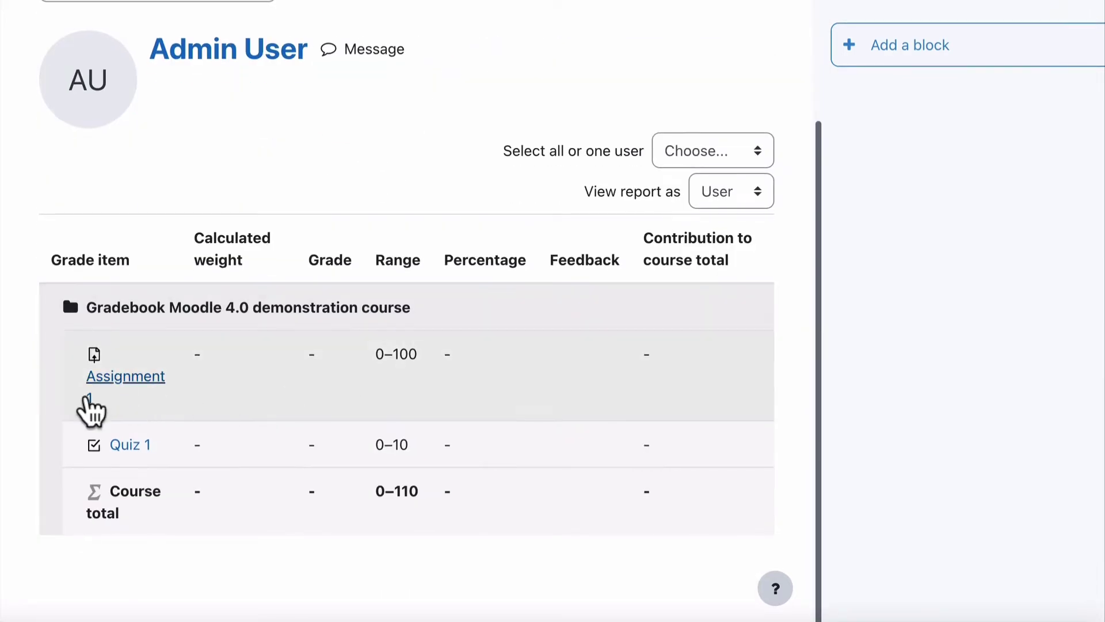
pyautogui.moveTo(373, 352); pyautogui.dragTo(412, 353)
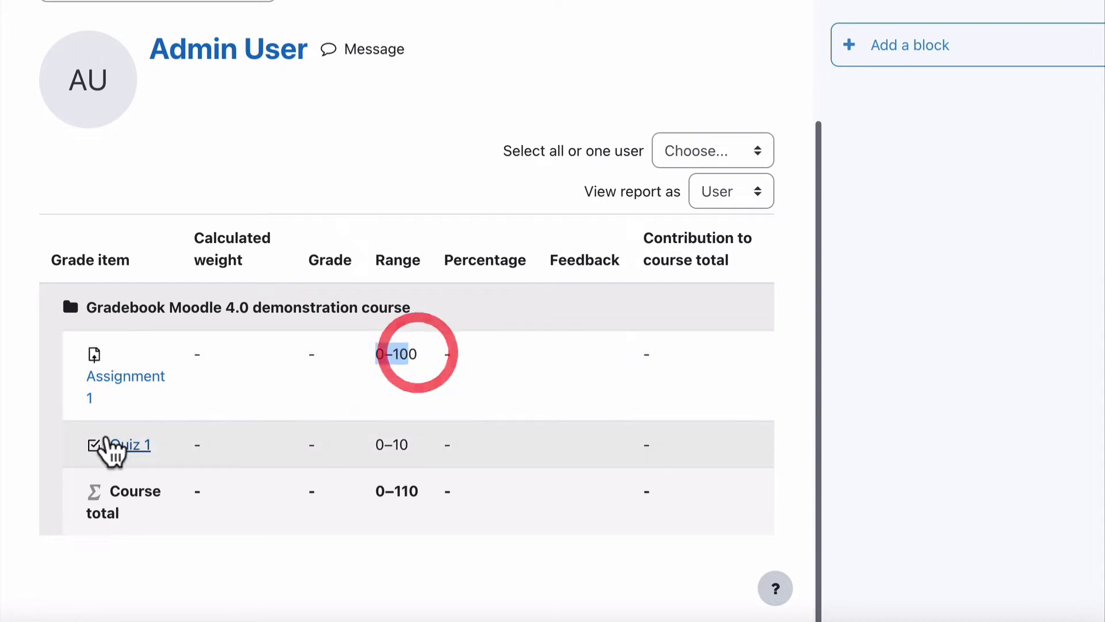
pyautogui.moveTo(375, 444); pyautogui.dragTo(402, 443)
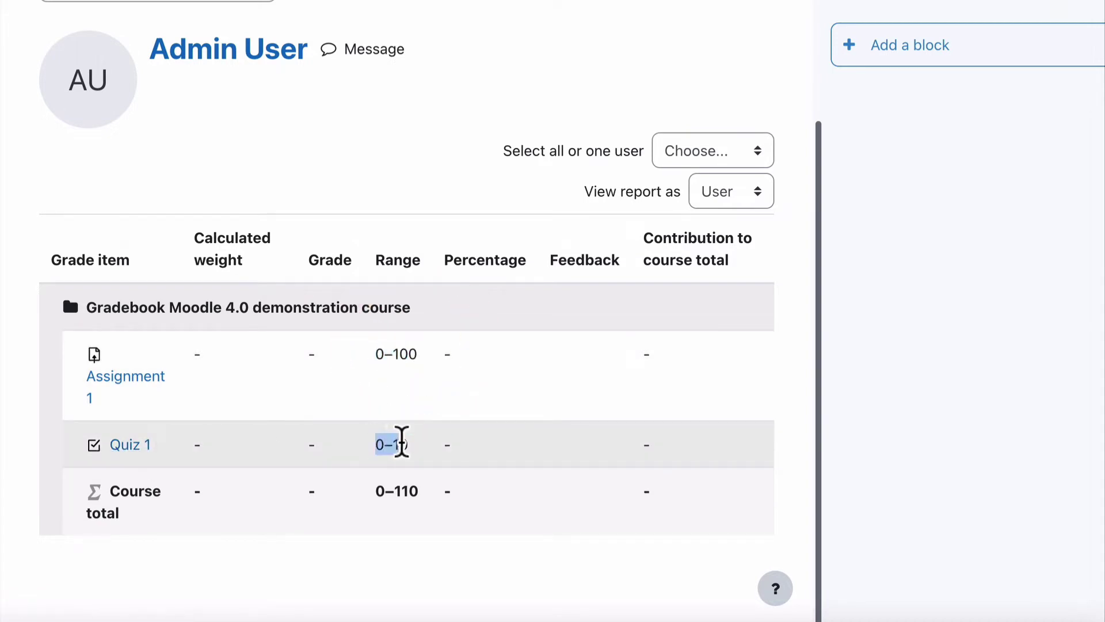
pyautogui.scroll(3, 419, 454)
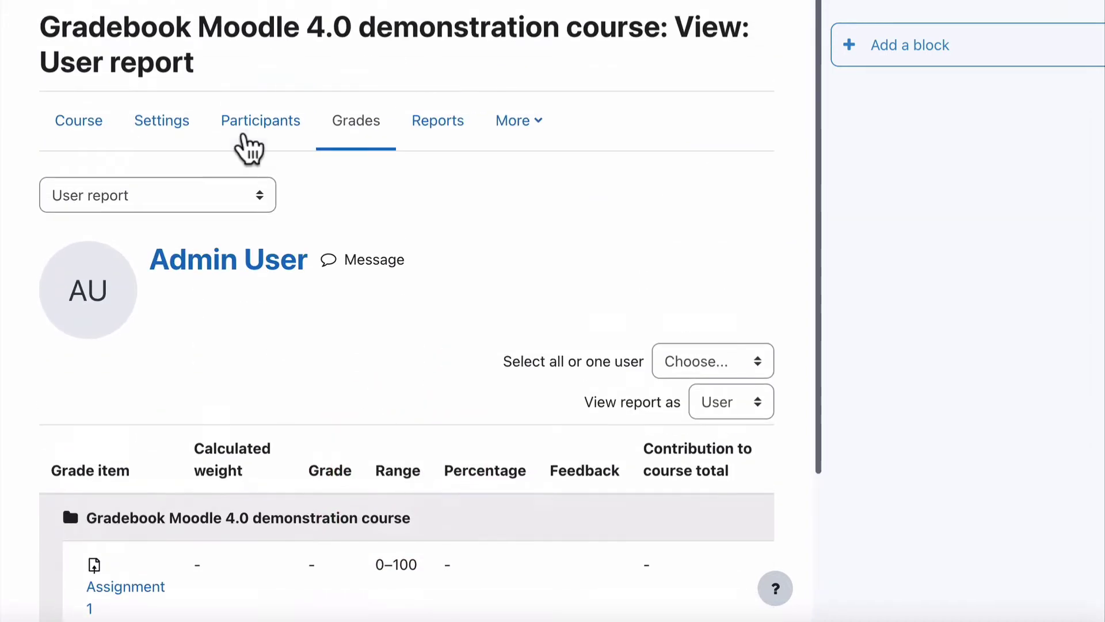
pyautogui.click(82, 122)
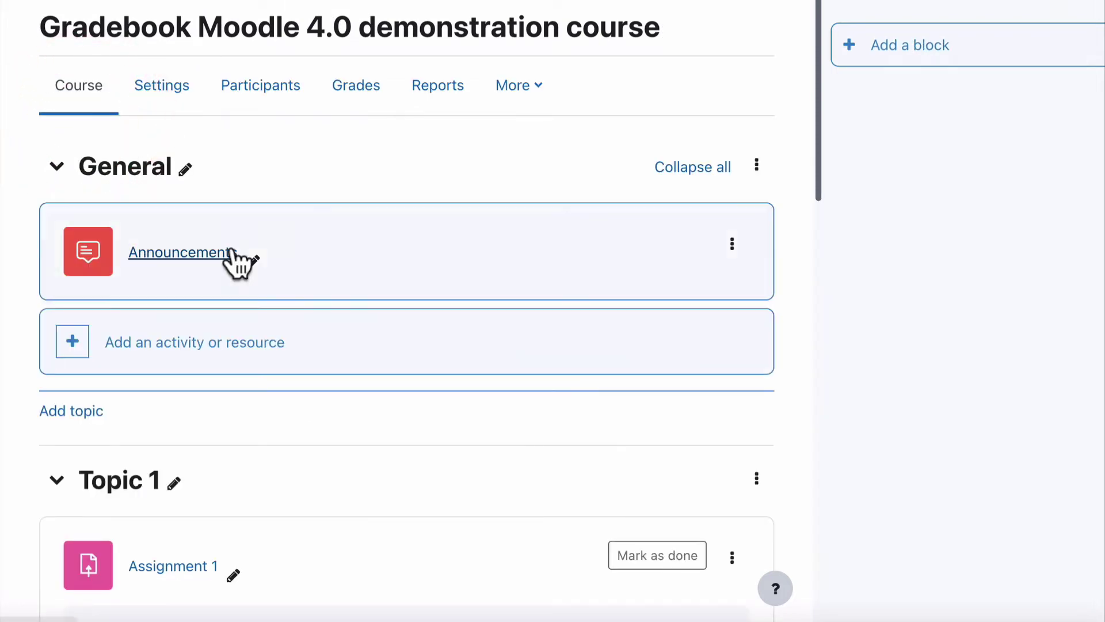
# - Add a second Assignment activity to Topic 1 and name it Assignment 2
pyautogui.scroll(-5, 239, 387)
pyautogui.scroll(-2, 233, 492)
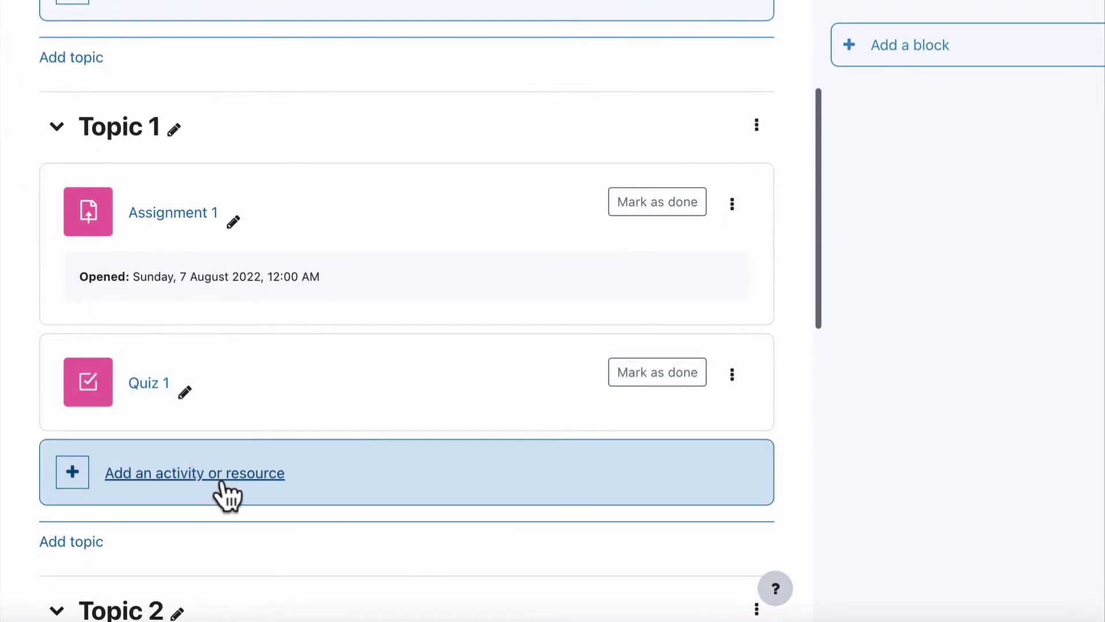
pyautogui.click(213, 478)
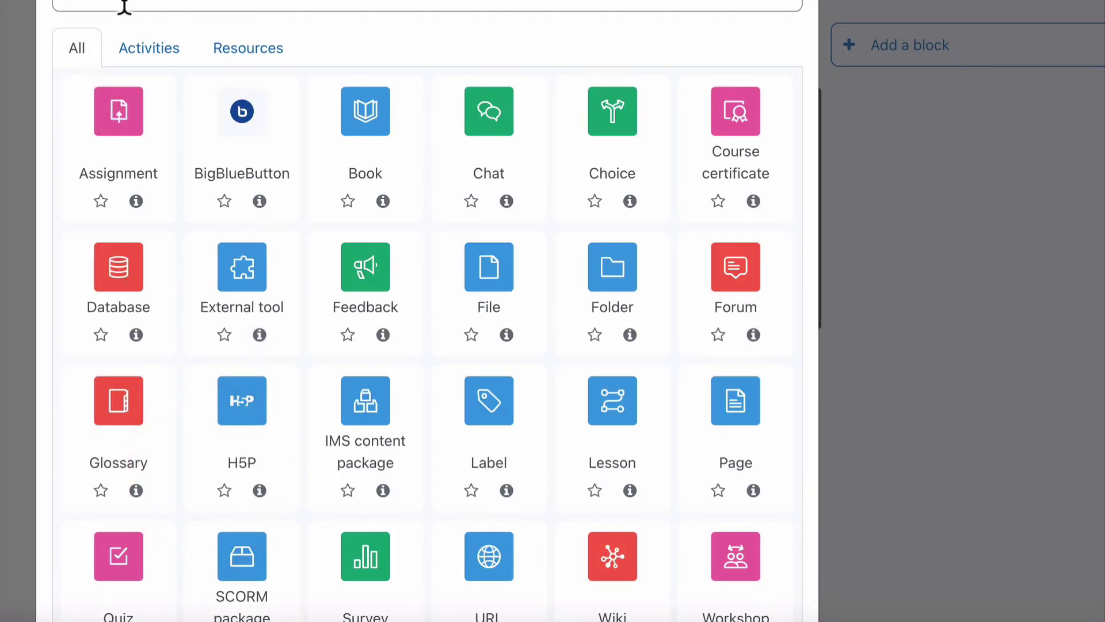
pyautogui.click(124, 115)
pyautogui.click(129, 119)
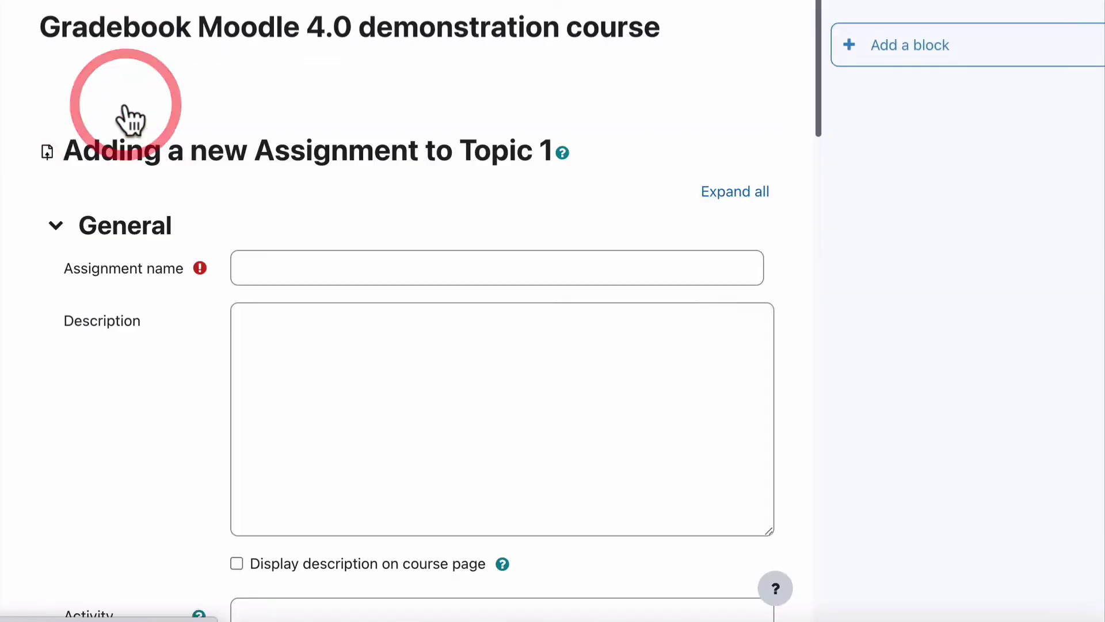
pyautogui.click(261, 267)
pyautogui.write('Assignment 2')
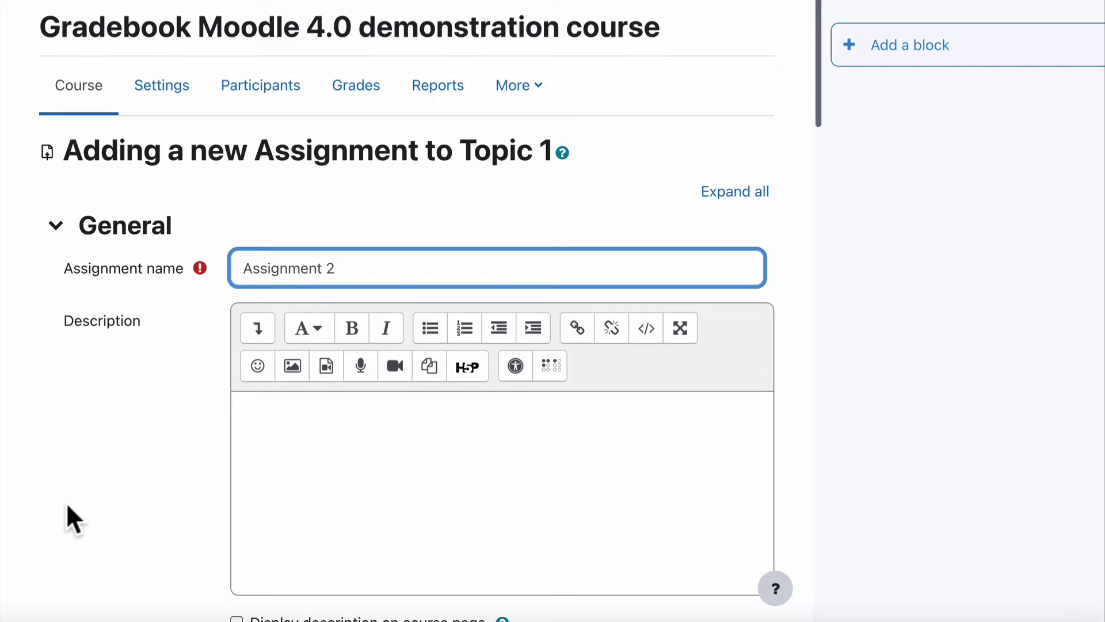
# - Disable the due date and the grading reminder date in Assignment 2's availability settings
pyautogui.scroll(-15, 69, 515)
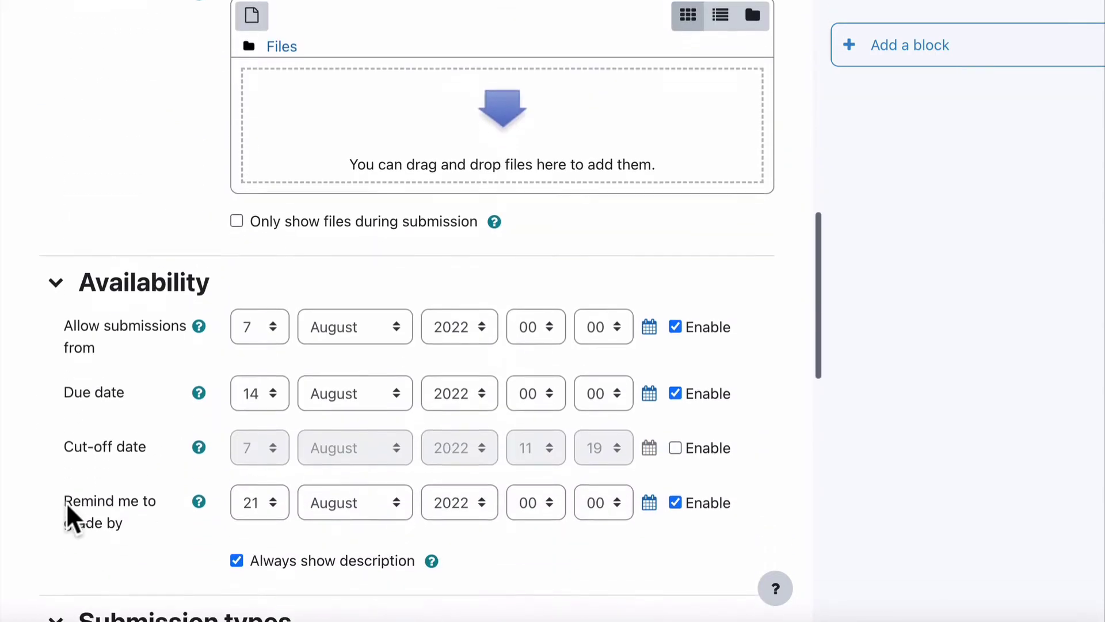
pyautogui.scroll(-4, 68, 507)
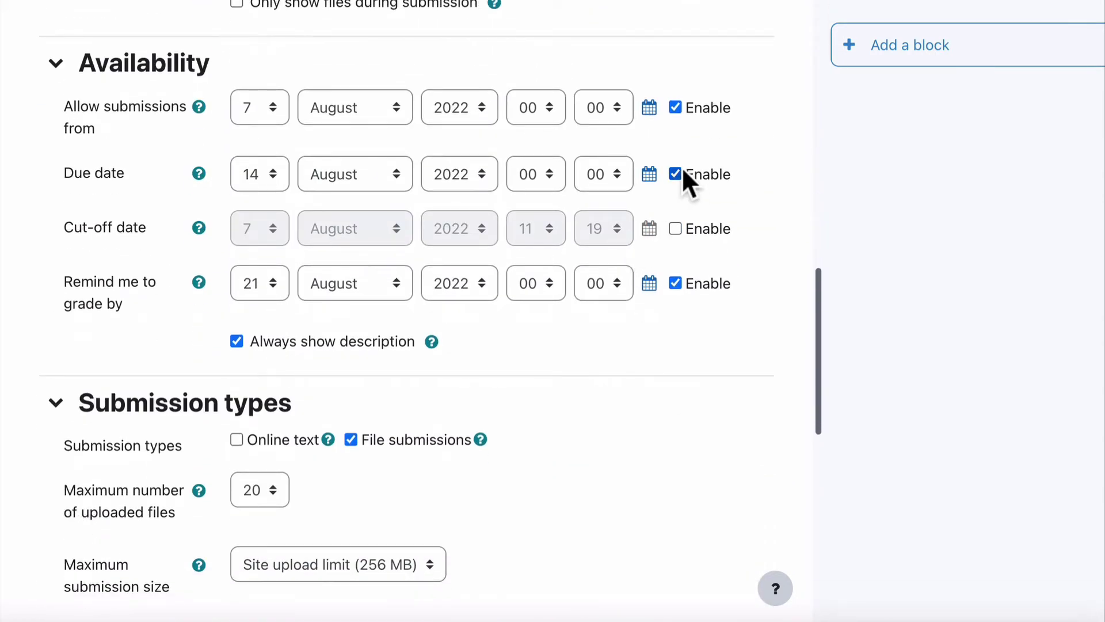
pyautogui.click(676, 174)
pyautogui.click(676, 283)
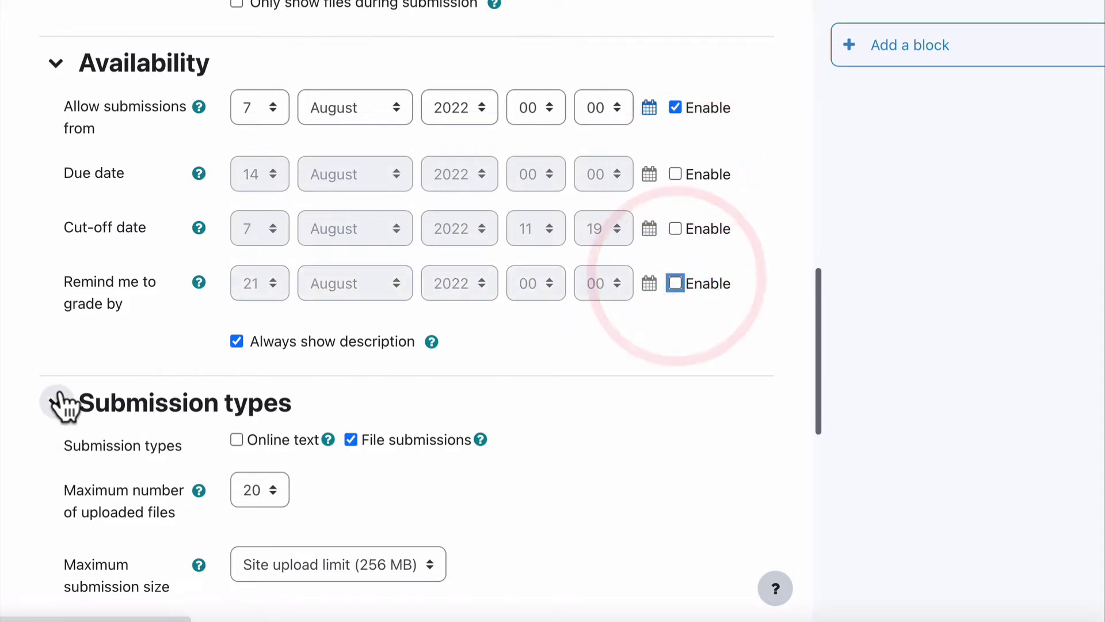
# - Enable online text submissions for Assignment 2 and set its grade type to Scale using the Default competence scale
pyautogui.scroll(-6, 63, 405)
pyautogui.click(236, 126)
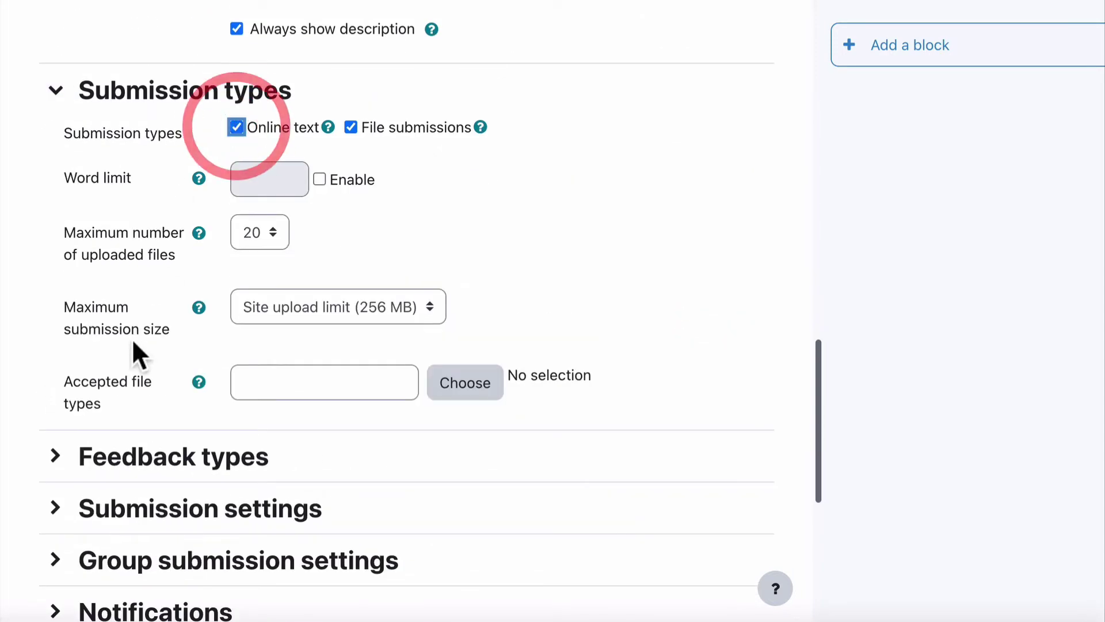
pyautogui.scroll(-4, 132, 338)
pyautogui.click(78, 454)
pyautogui.scroll(-5, 172, 448)
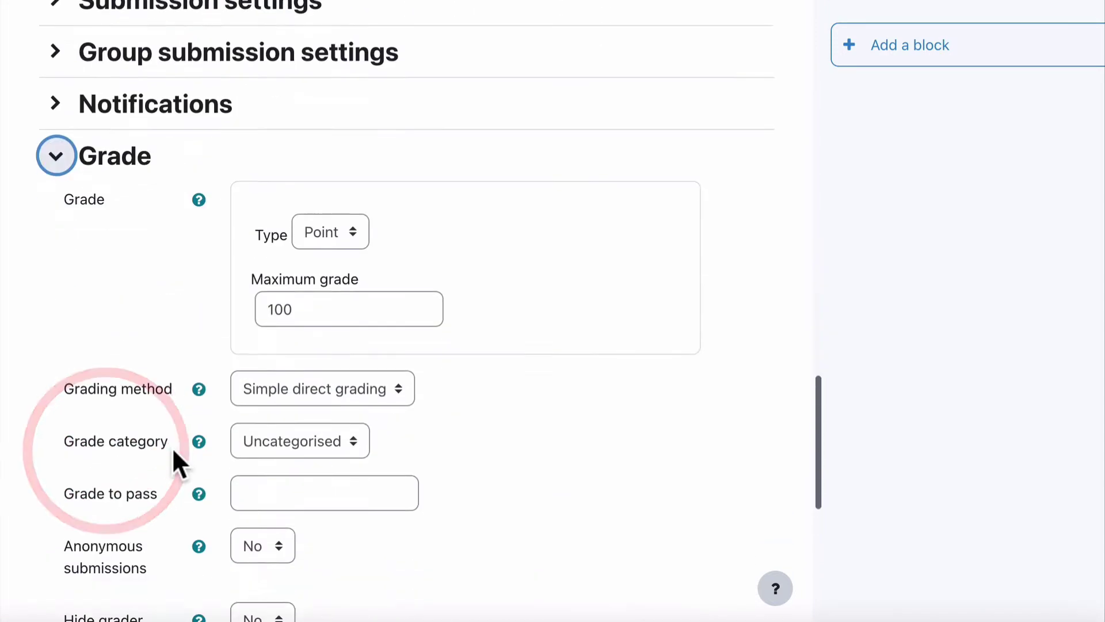
pyautogui.click(319, 225)
pyautogui.click(322, 202)
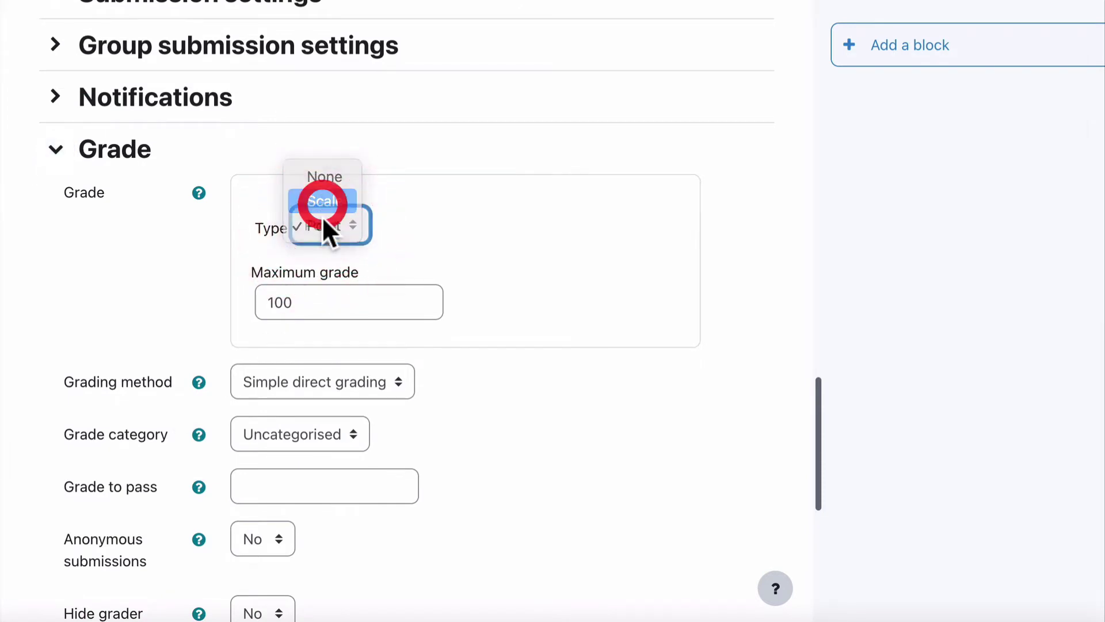
pyautogui.click(340, 284)
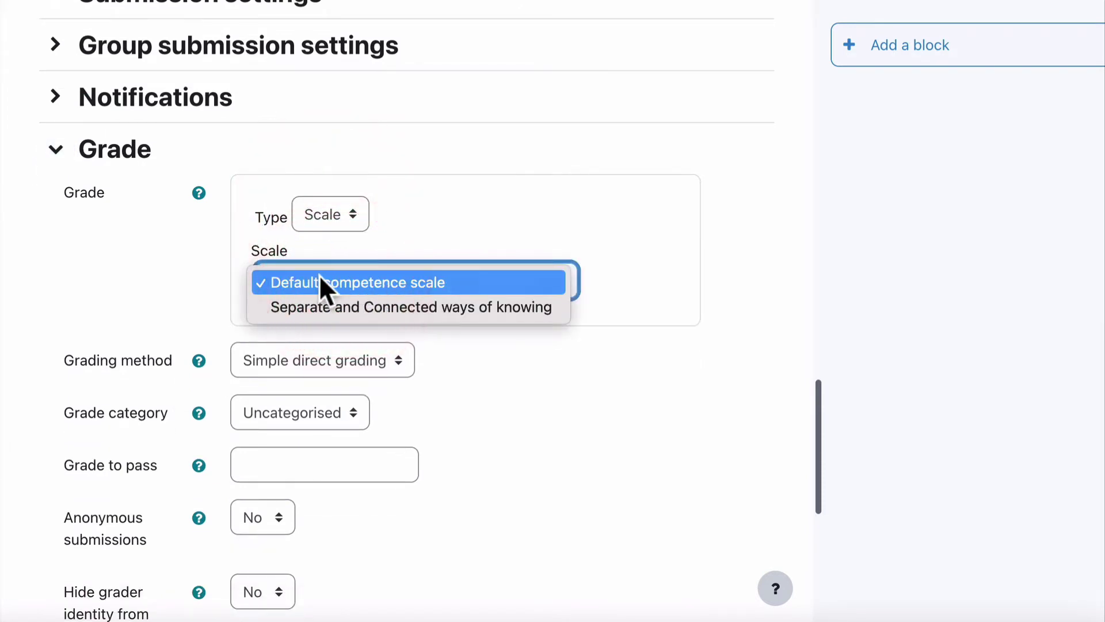
pyautogui.click(133, 275)
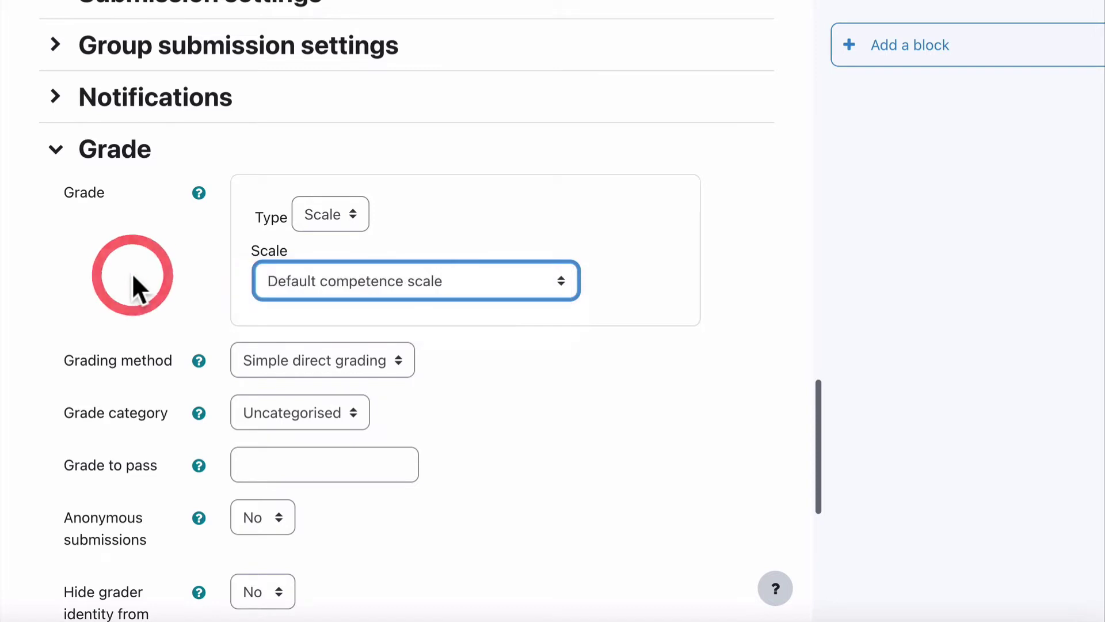
# - Set Assignment 2's grade to pass to 2, and save and display the assignment
pyautogui.scroll(-2, 134, 275)
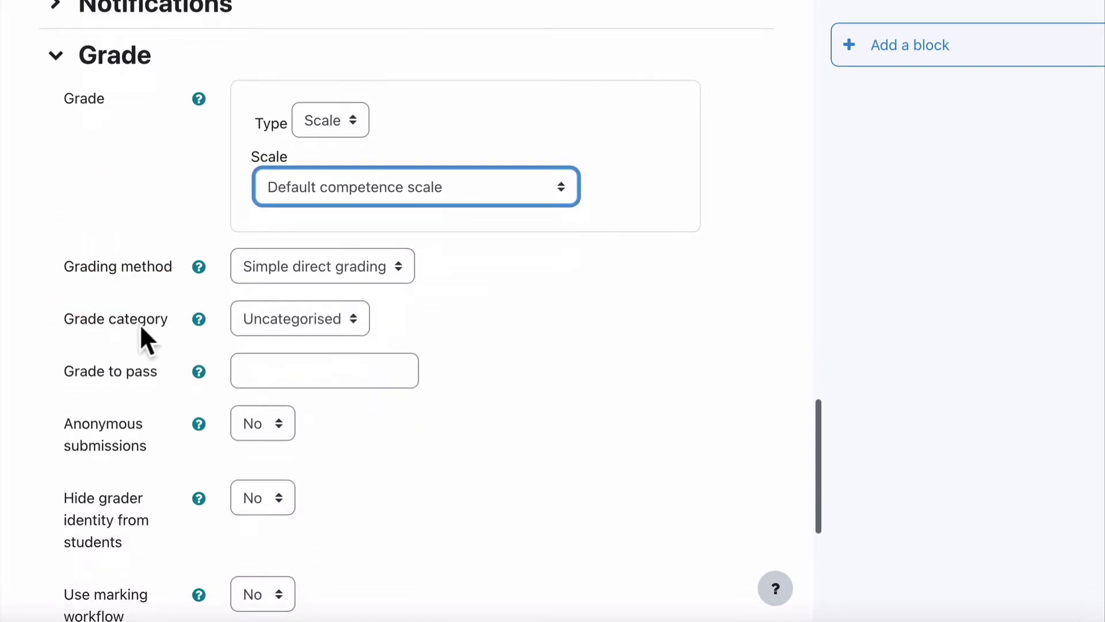
pyautogui.scroll(1, 141, 327)
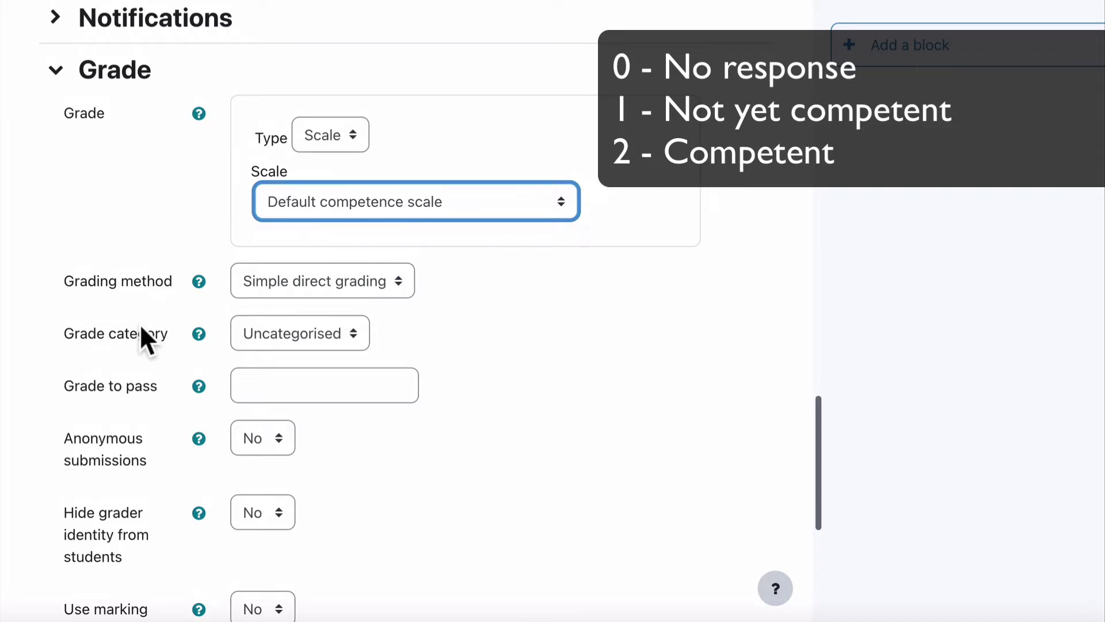
pyautogui.click(247, 386)
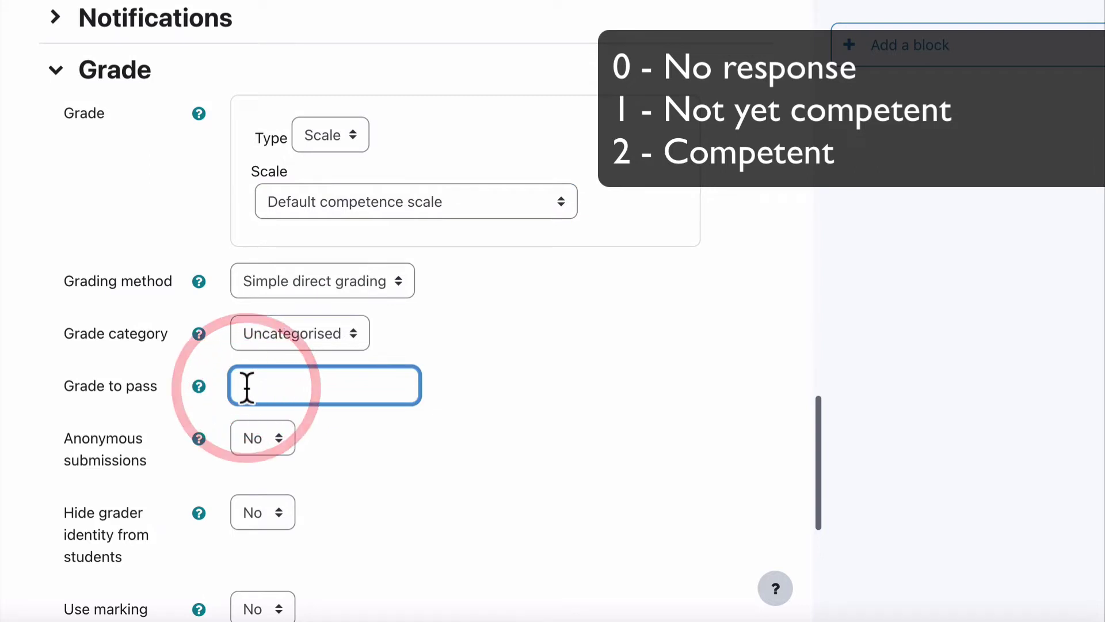
pyautogui.write('2')
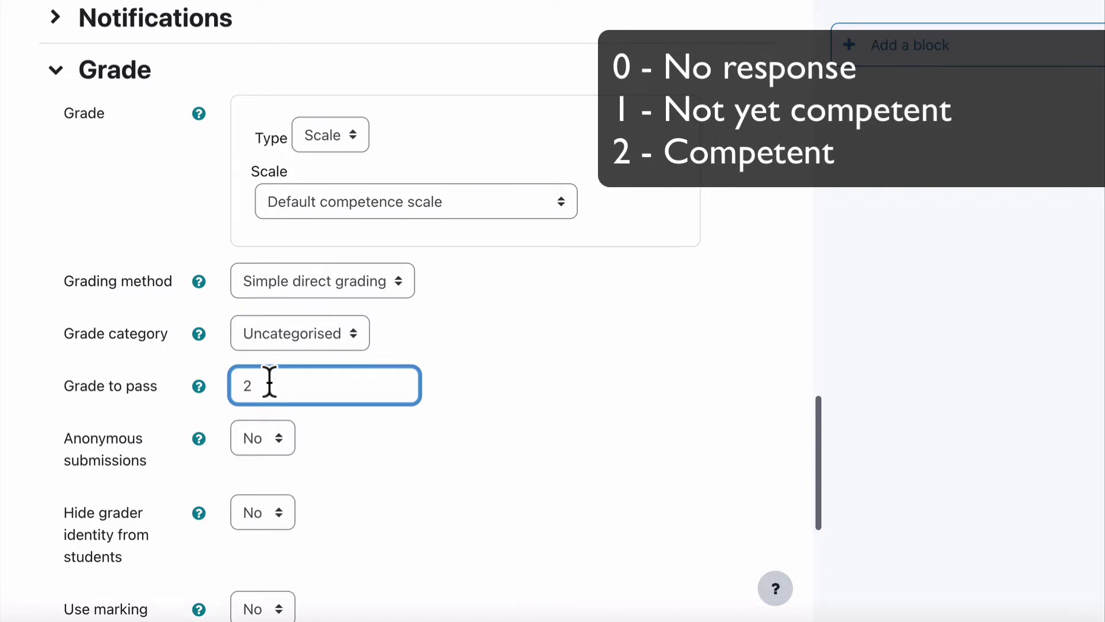
pyautogui.scroll(-6, 270, 381)
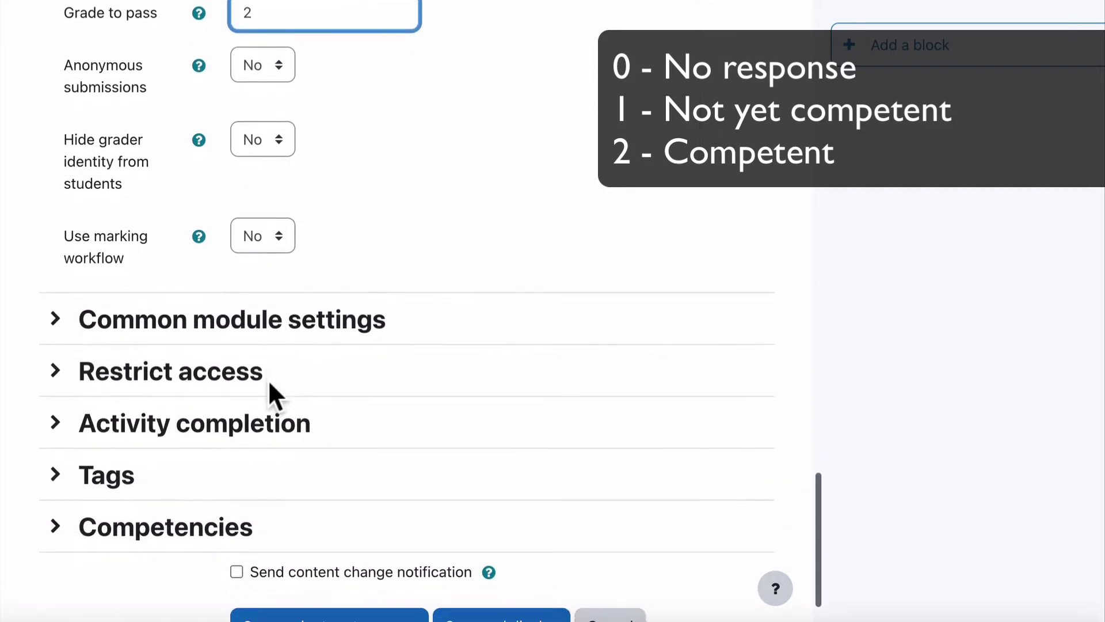
pyautogui.scroll(-2, 268, 379)
pyautogui.click(484, 499)
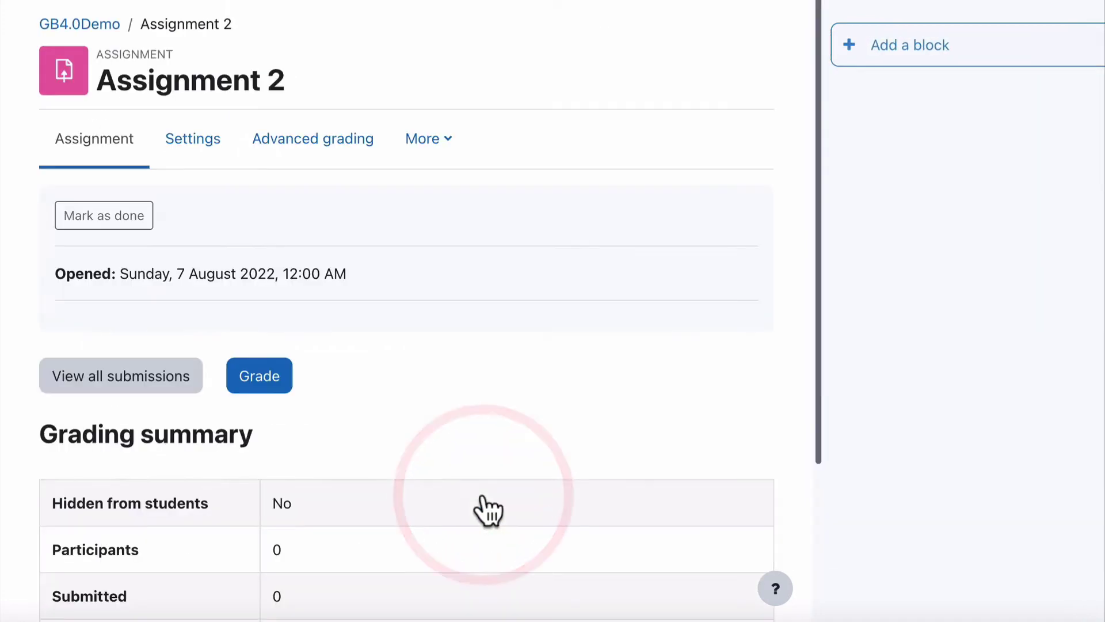
# - Review Assignment 2's grading summary, and open the course's user report at its grade items
pyautogui.scroll(-4, 389, 438)
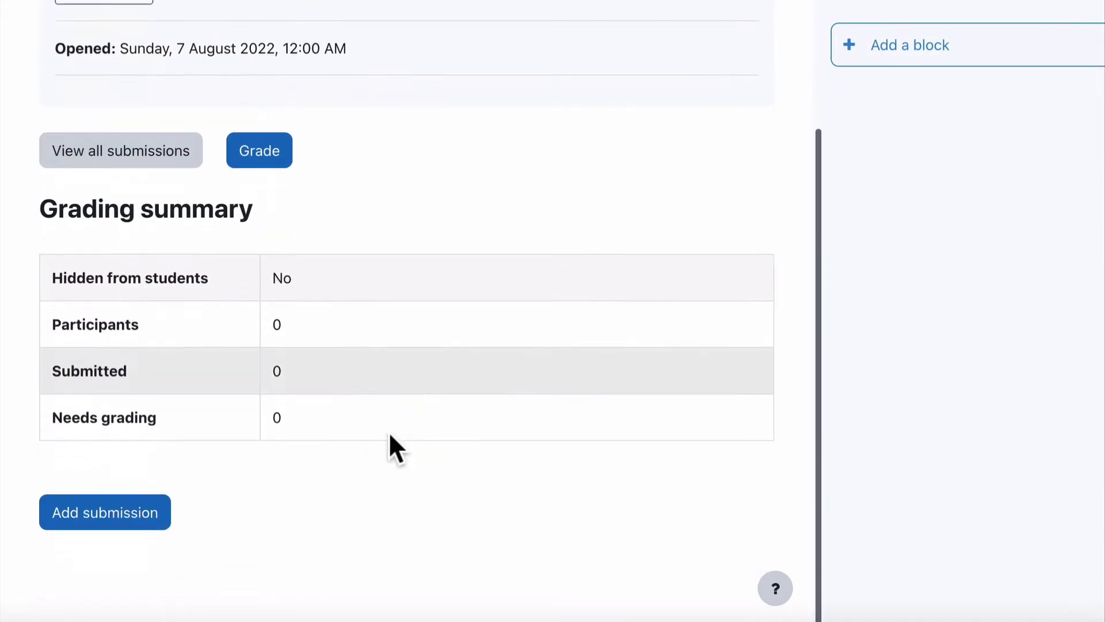
pyautogui.scroll(4, 389, 430)
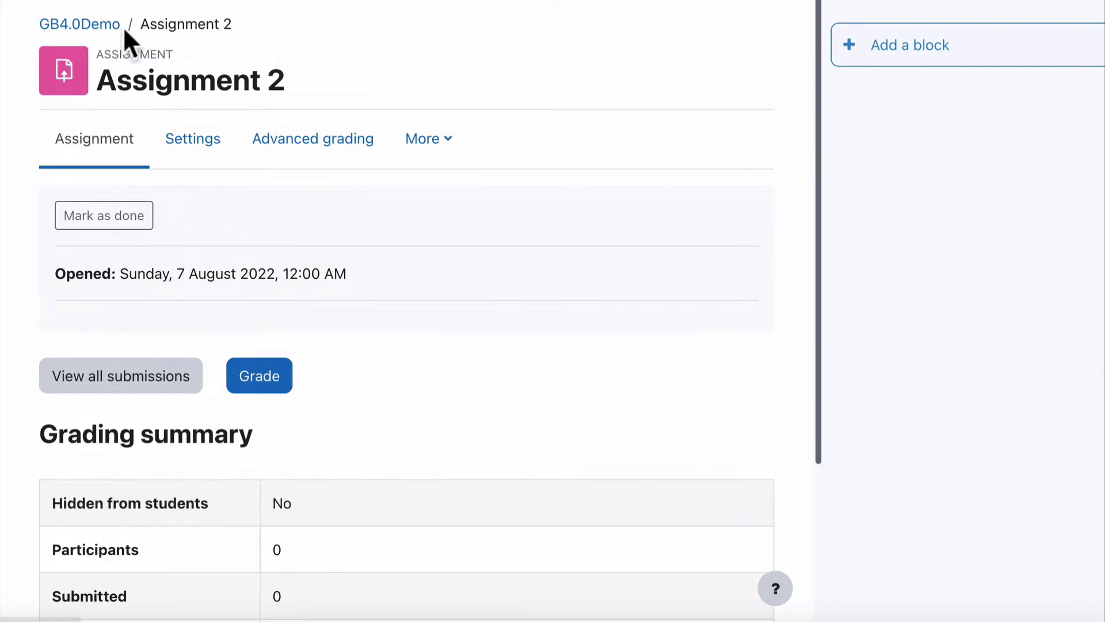
pyautogui.click(102, 26)
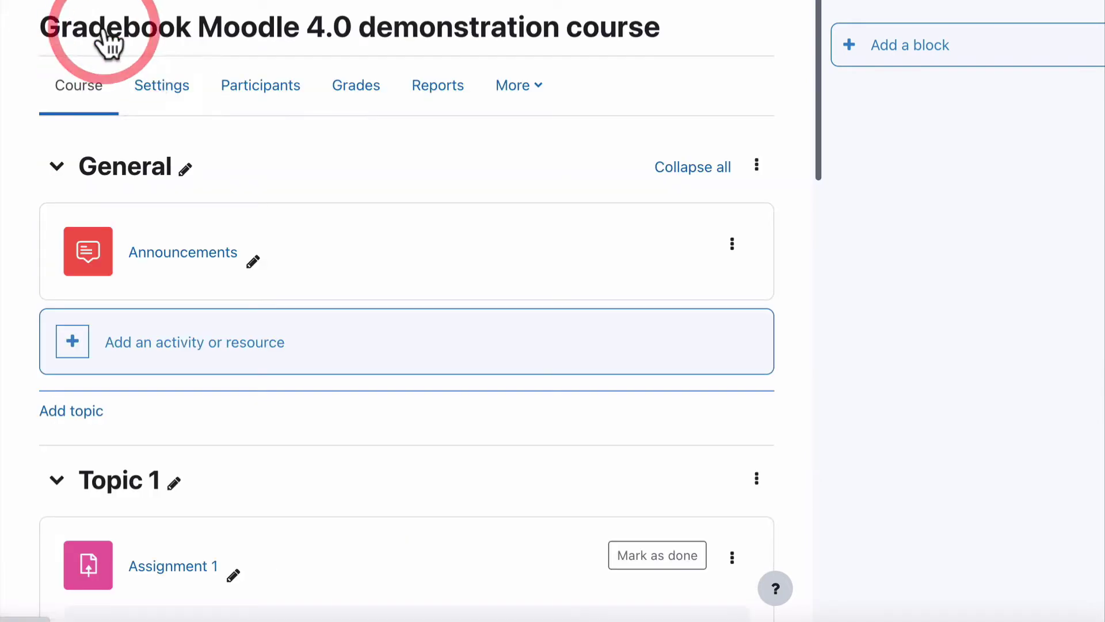
pyautogui.click(347, 93)
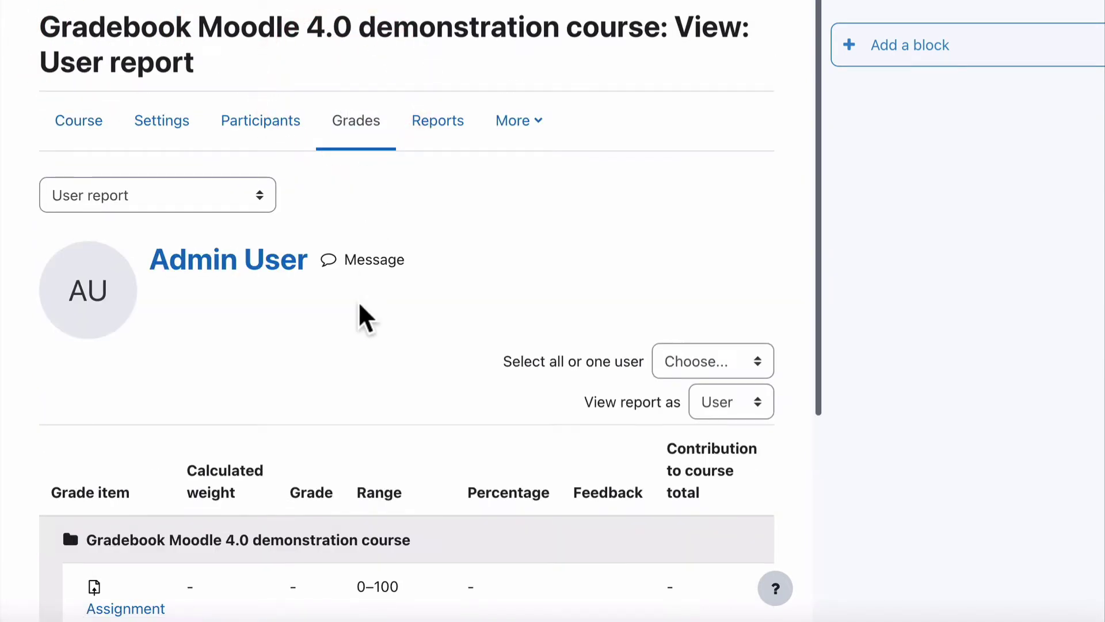
pyautogui.scroll(-5, 358, 302)
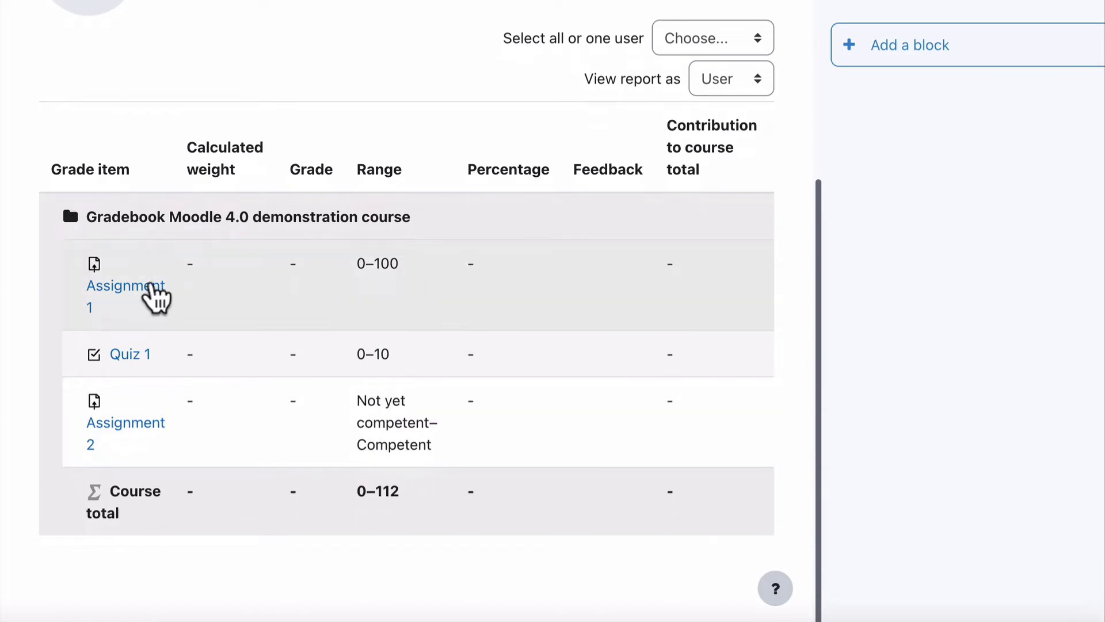
# - Compare the grade ranges of Assignment 1, Quiz 1 and Assignment 2 in the user report
pyautogui.moveTo(358, 260); pyautogui.dragTo(397, 263)
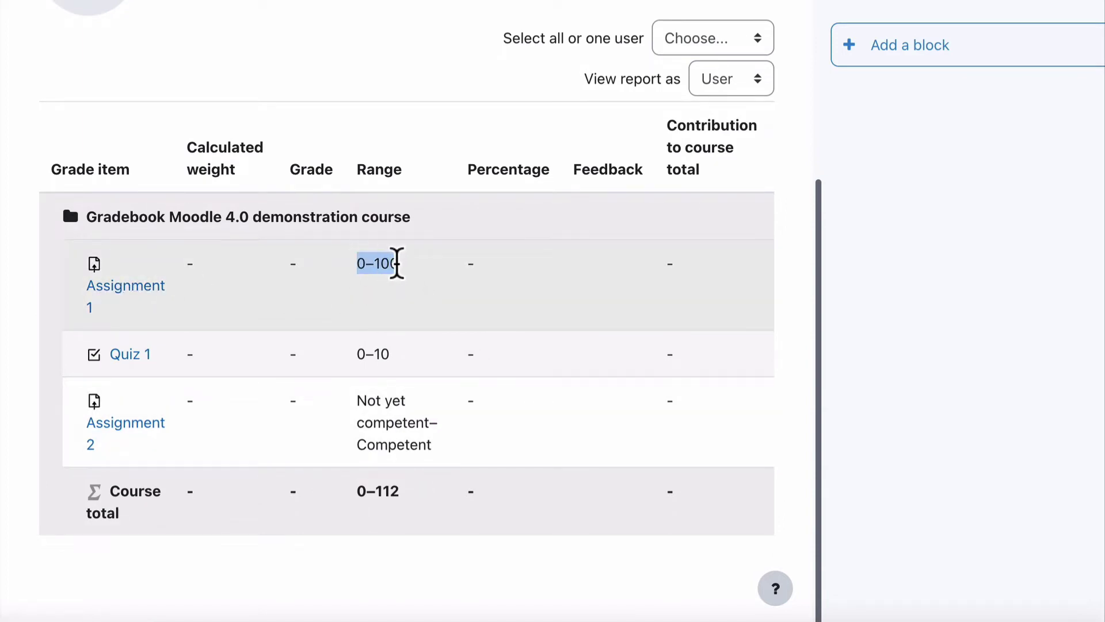
pyautogui.moveTo(357, 353); pyautogui.dragTo(392, 358)
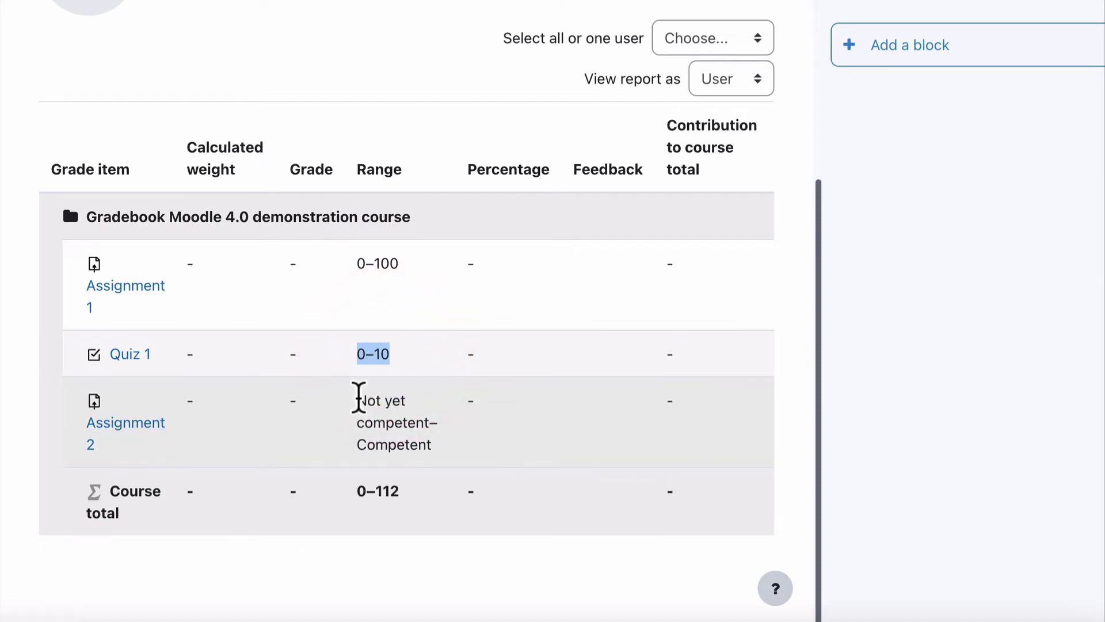
pyautogui.moveTo(359, 400); pyautogui.dragTo(431, 424)
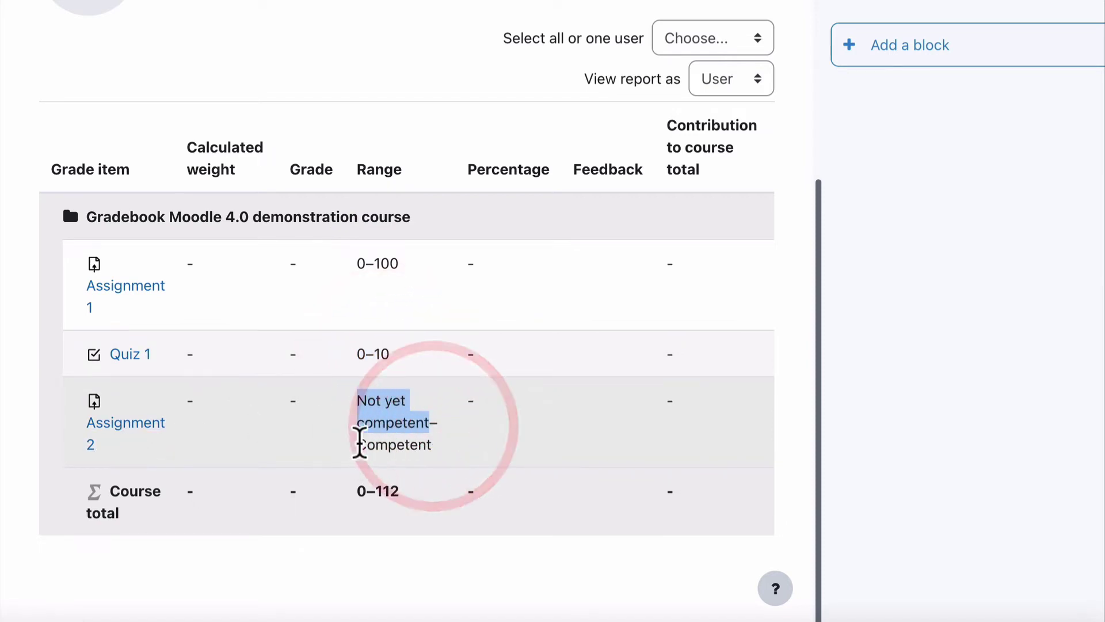
pyautogui.moveTo(360, 443); pyautogui.dragTo(451, 461)
pyautogui.click(447, 447)
pyautogui.click(388, 415)
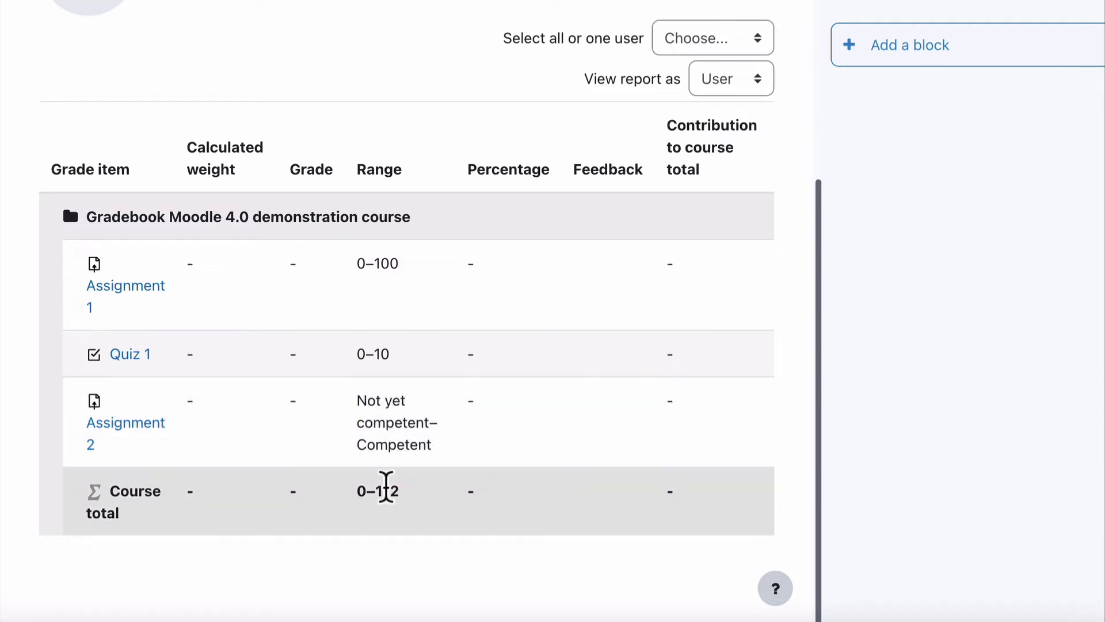
# - Check how Assignment 2's Competent scale value counts towards the range of the course total
pyautogui.moveTo(358, 491); pyautogui.dragTo(403, 493)
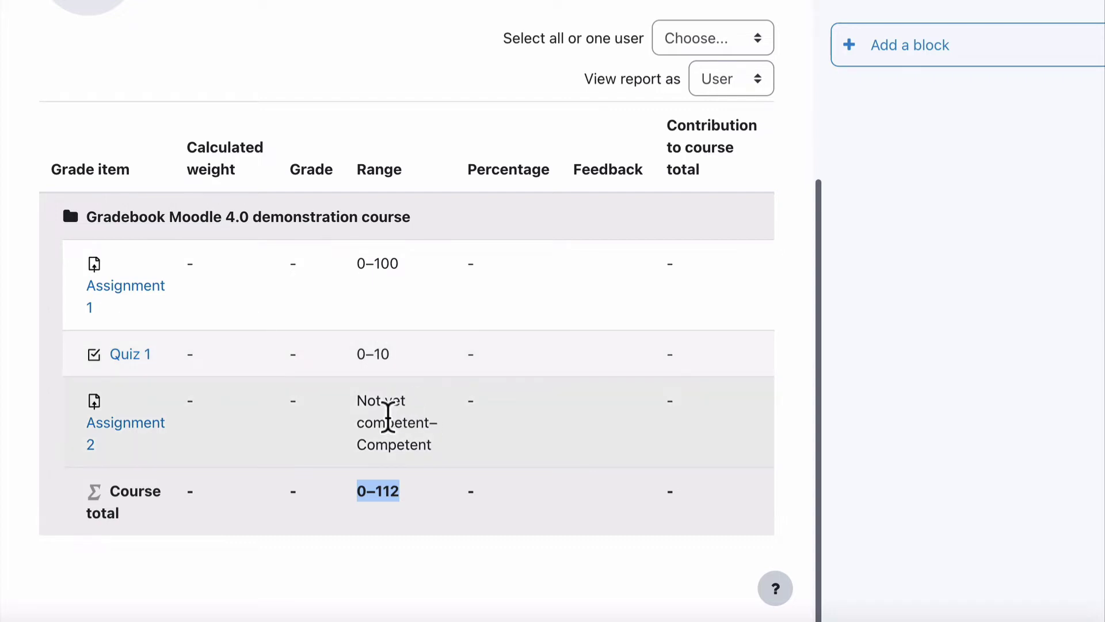
pyautogui.moveTo(363, 445); pyautogui.dragTo(439, 454)
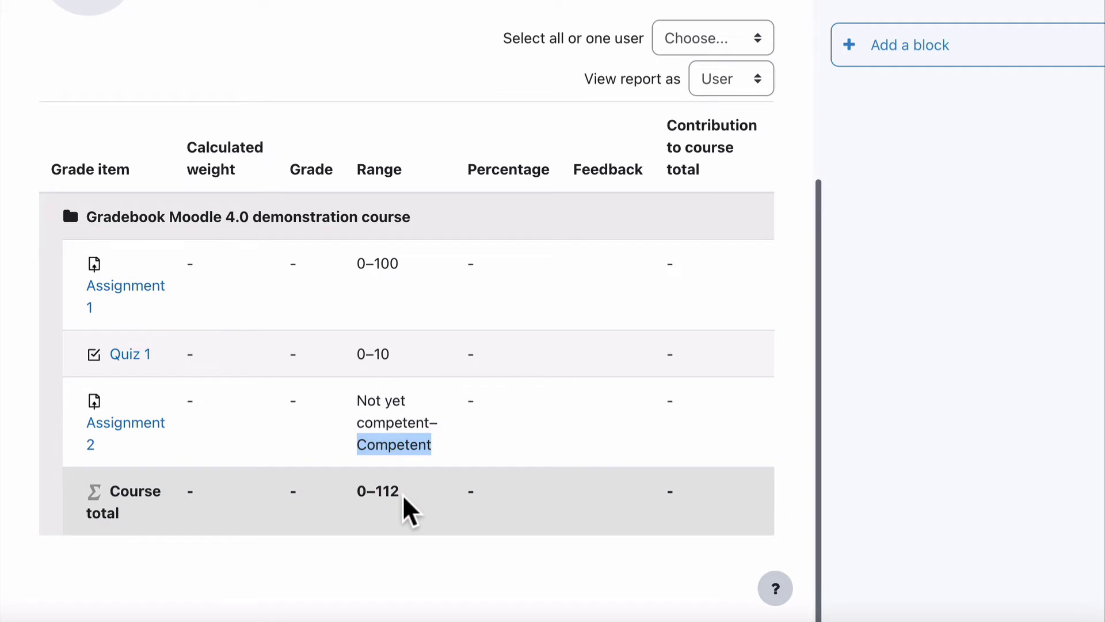
pyautogui.scroll(5, 402, 494)
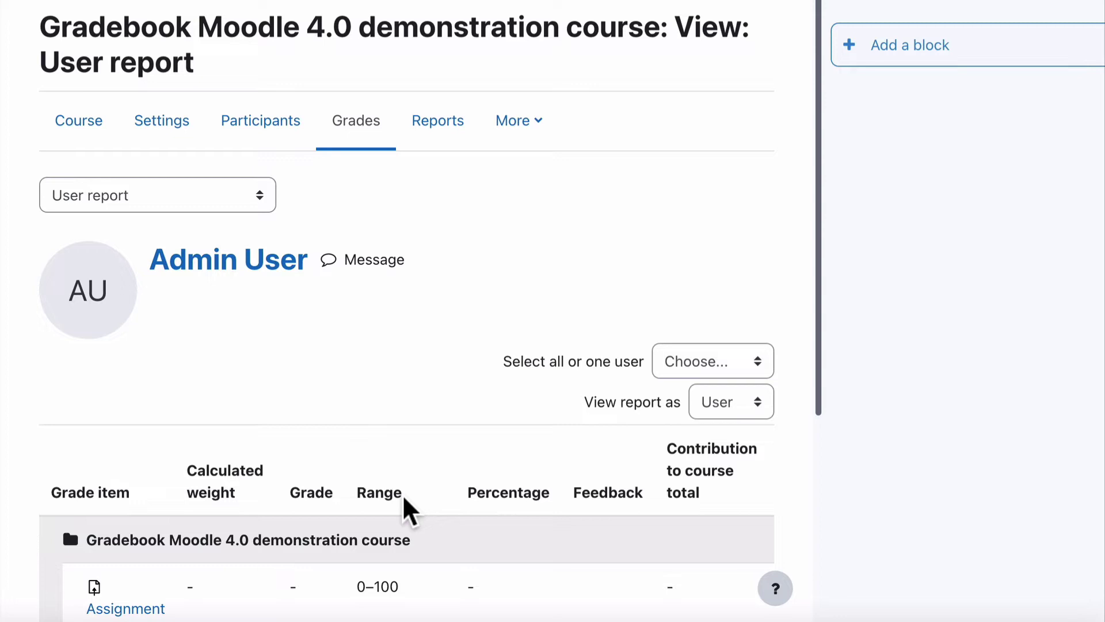
# - Return to the course page and review the list of enrolled participants and their roles
pyautogui.click(77, 120)
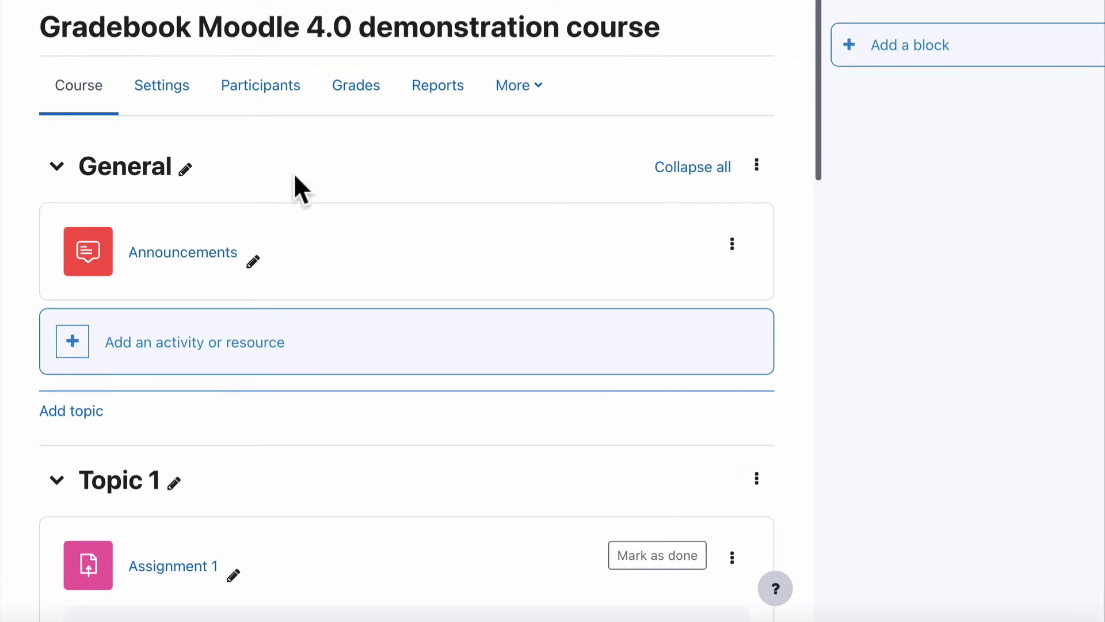
pyautogui.scroll(-6, 283, 193)
pyautogui.scroll(6, 284, 190)
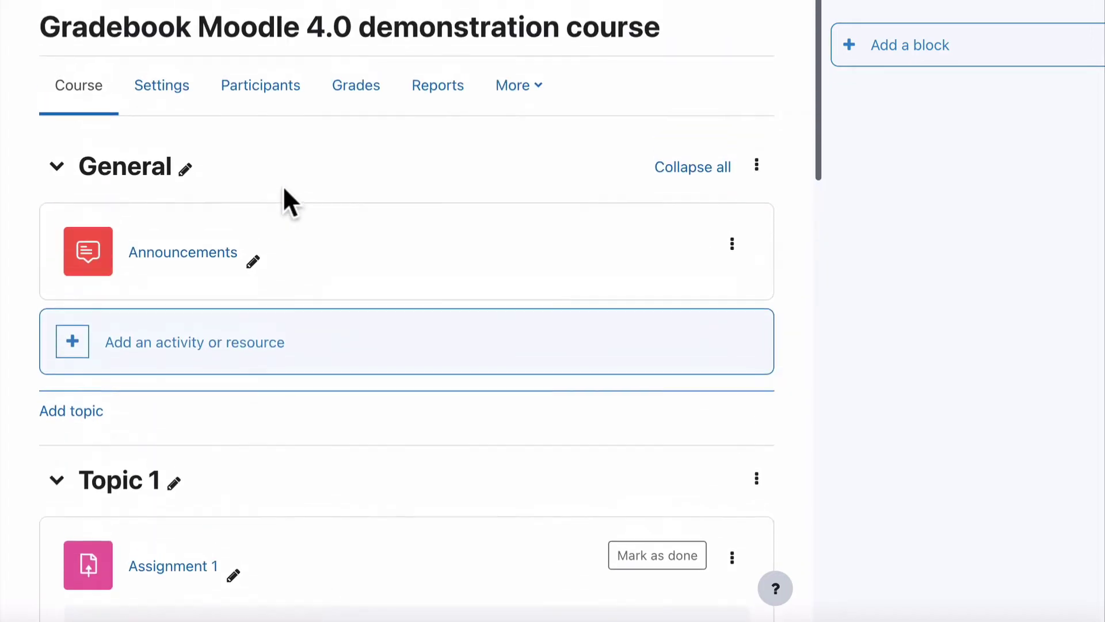
pyautogui.click(258, 95)
pyautogui.scroll(-6, 352, 367)
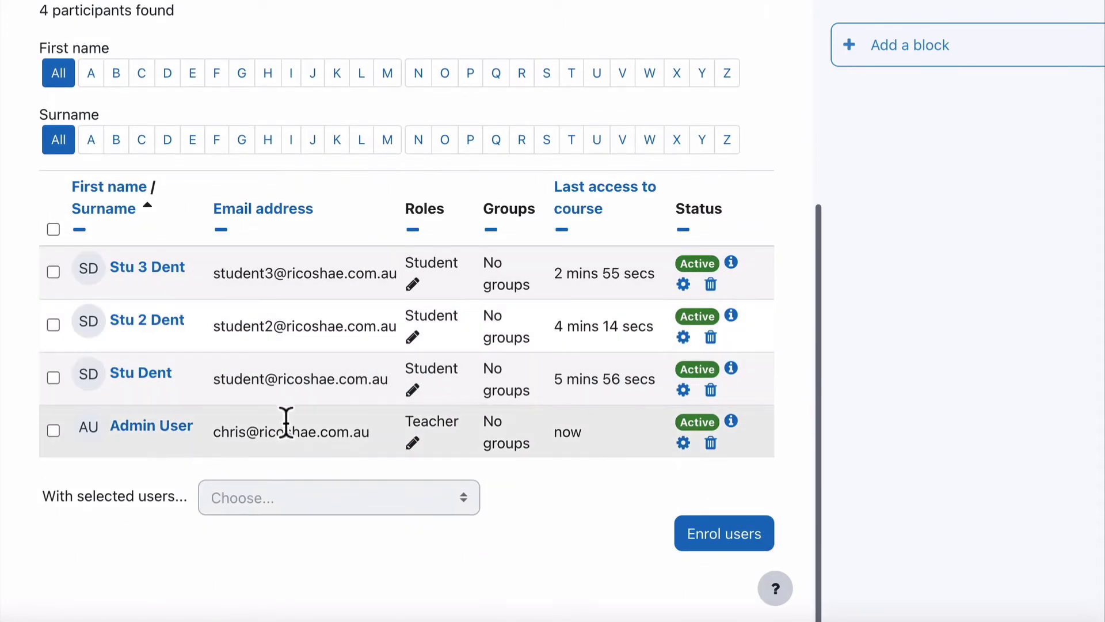
pyautogui.scroll(6, 300, 313)
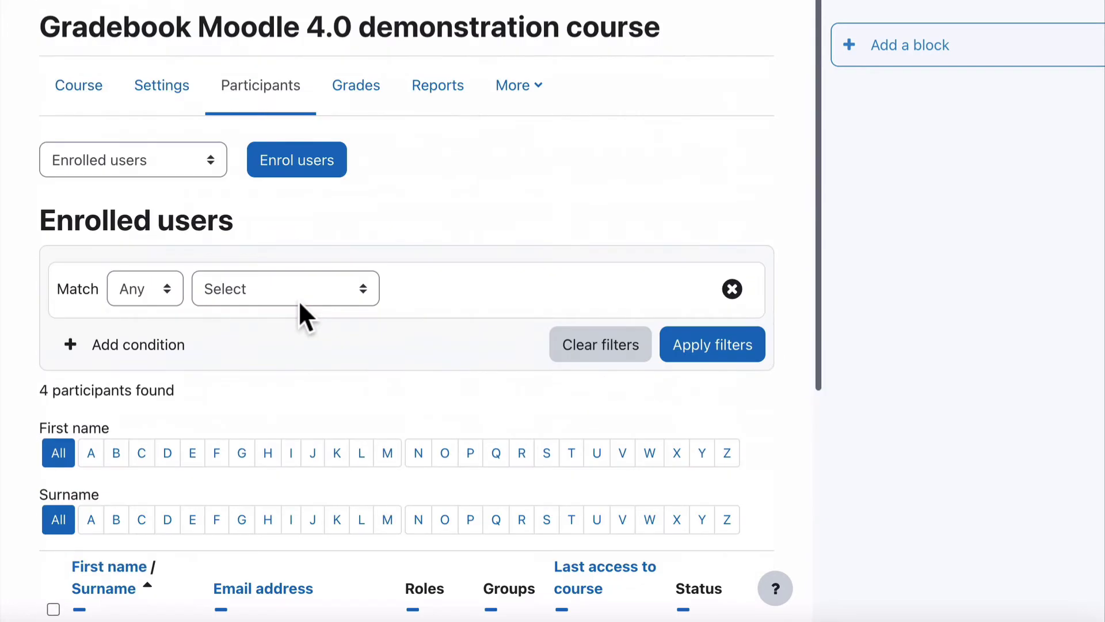
# - Open the course's grader report and hide the course index to show all the grade columns
pyautogui.click(358, 86)
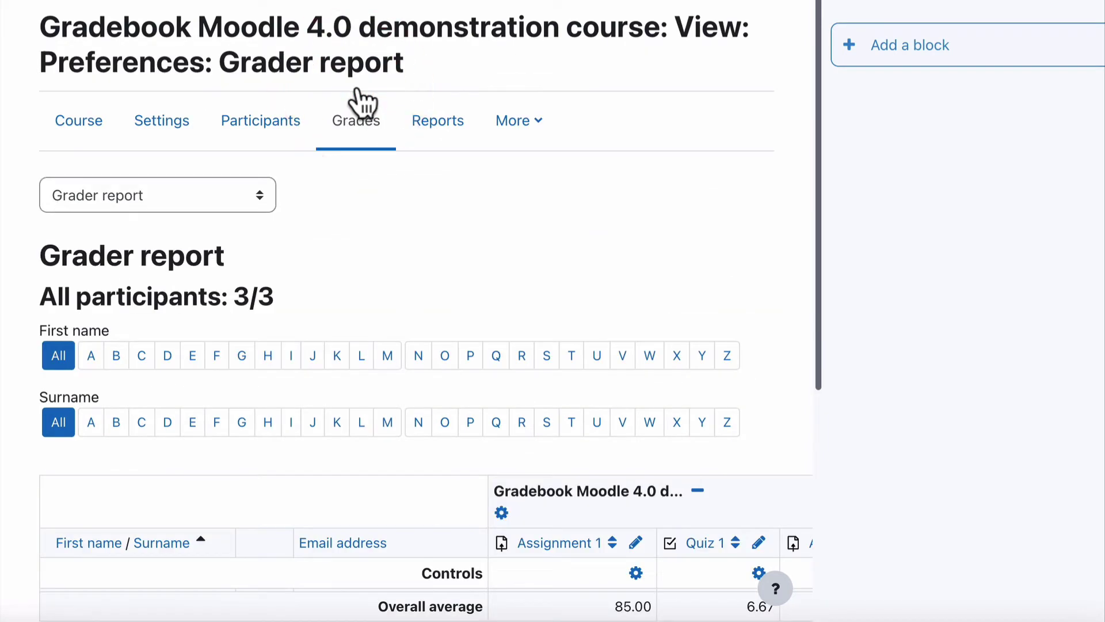
pyautogui.scroll(-4, 412, 284)
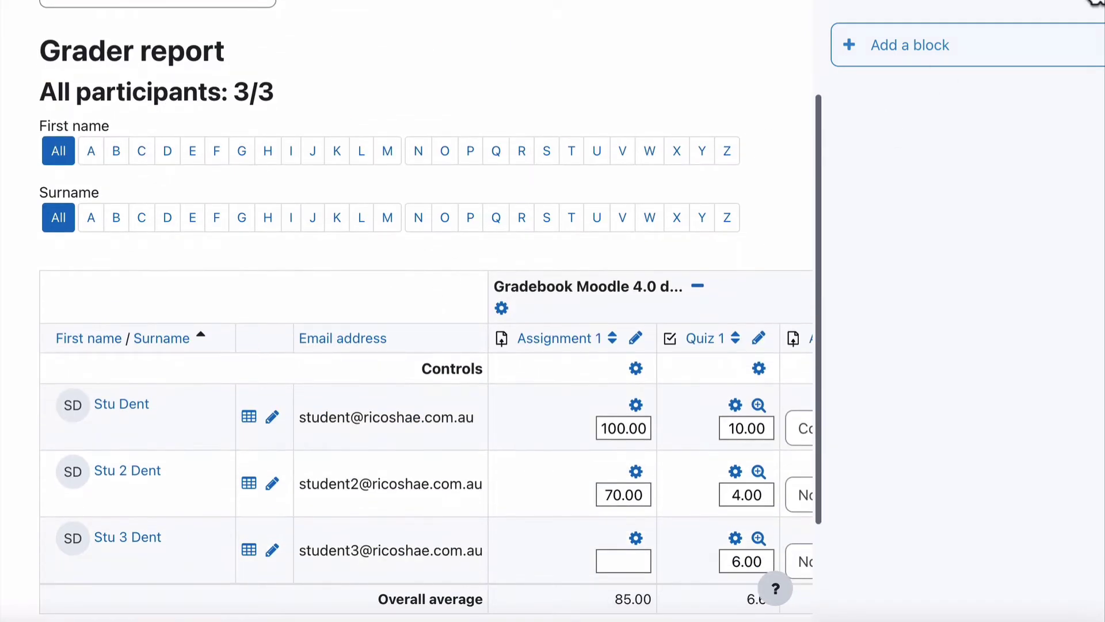
pyautogui.click(21, 104)
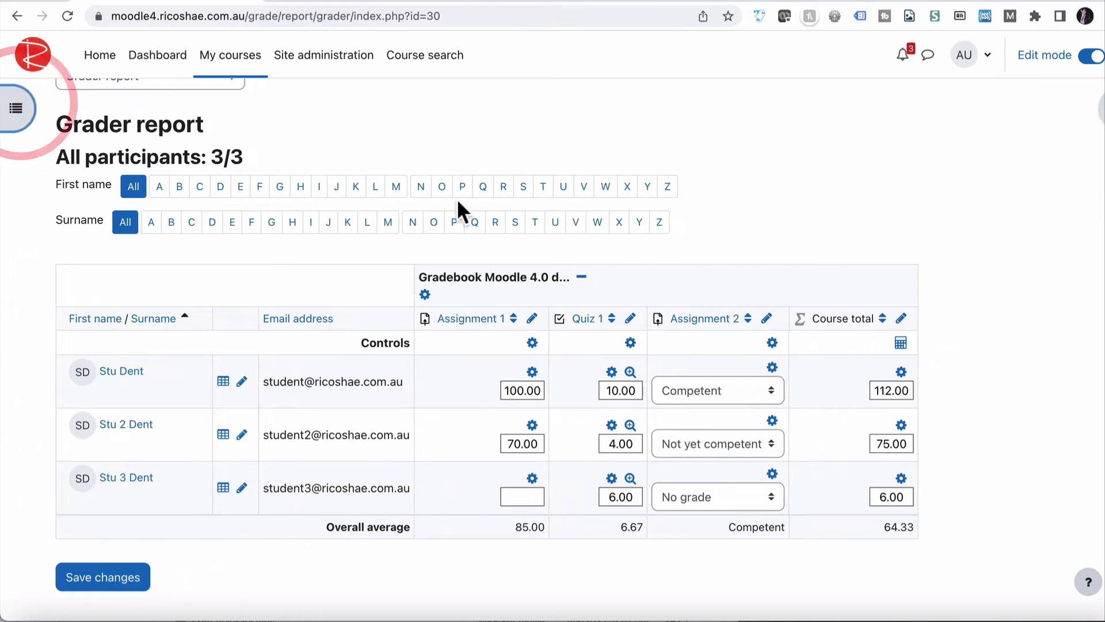
pyautogui.scroll(-1, 896, 229)
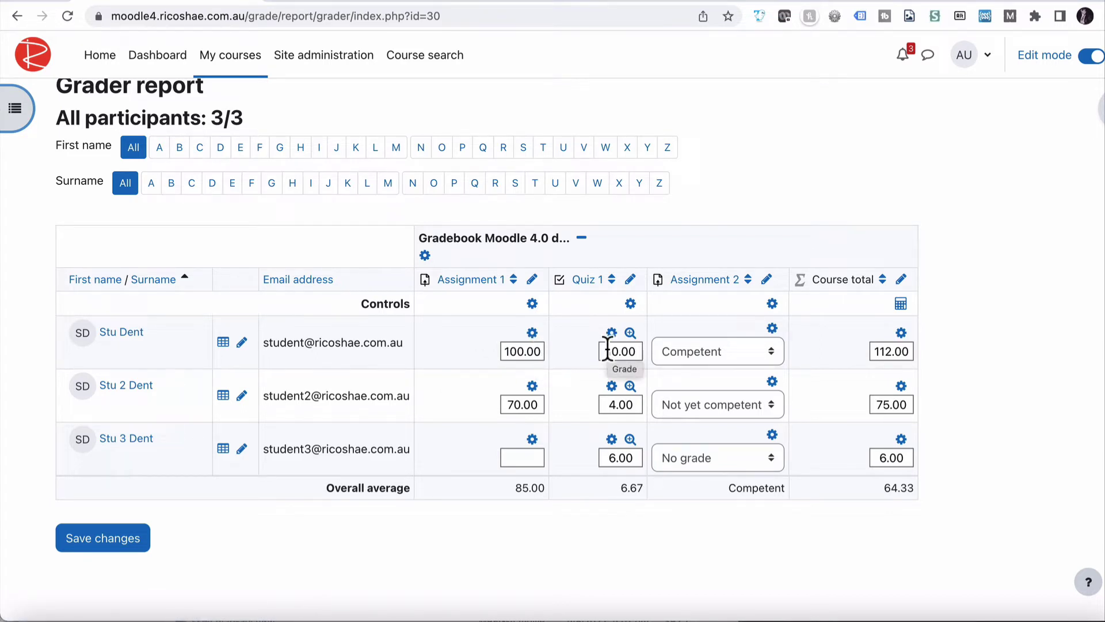
# - Examine how the first student's Assignment 1, Quiz 1 and Assignment 2 grades add up to the course total, without changing any grade
pyautogui.click(689, 350)
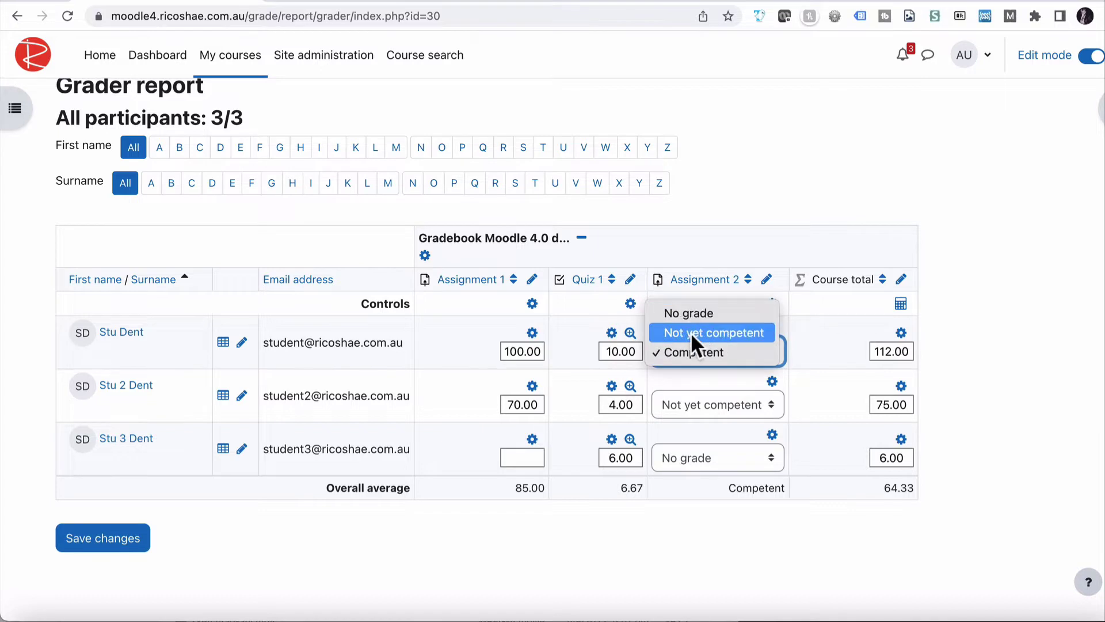
pyautogui.click(690, 351)
pyautogui.doubleClick(524, 352)
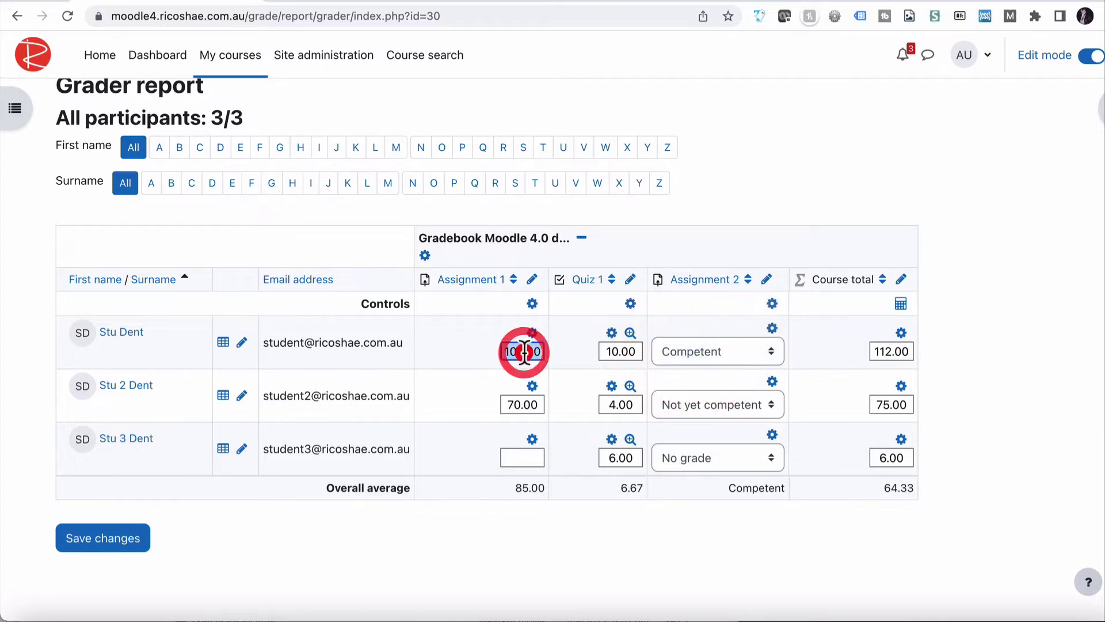
pyautogui.doubleClick(614, 351)
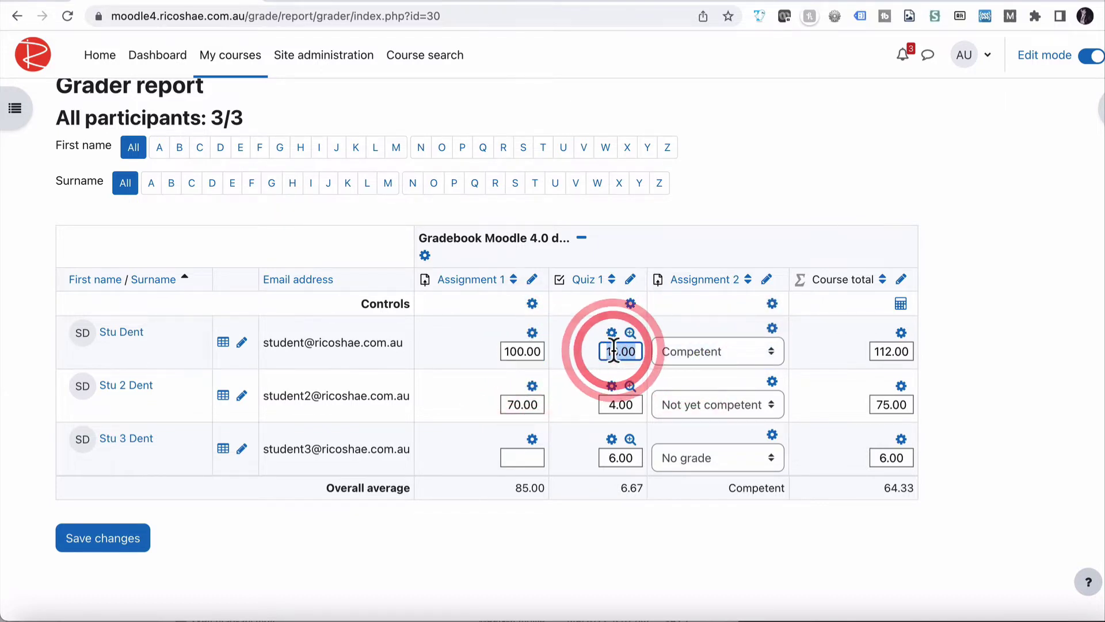
pyautogui.click(694, 349)
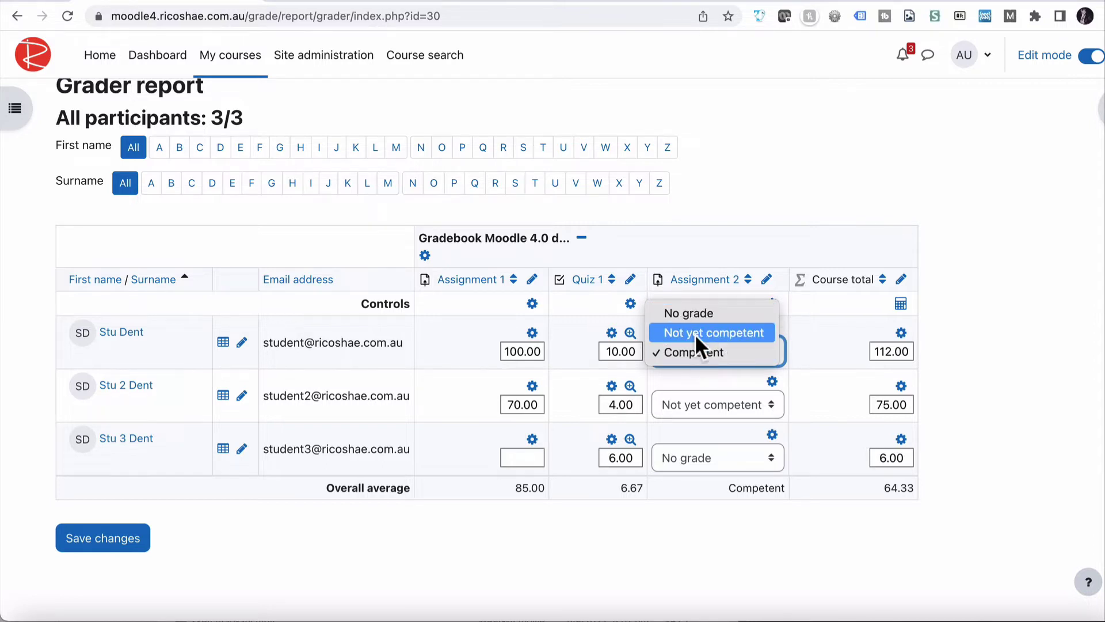
pyautogui.click(830, 335)
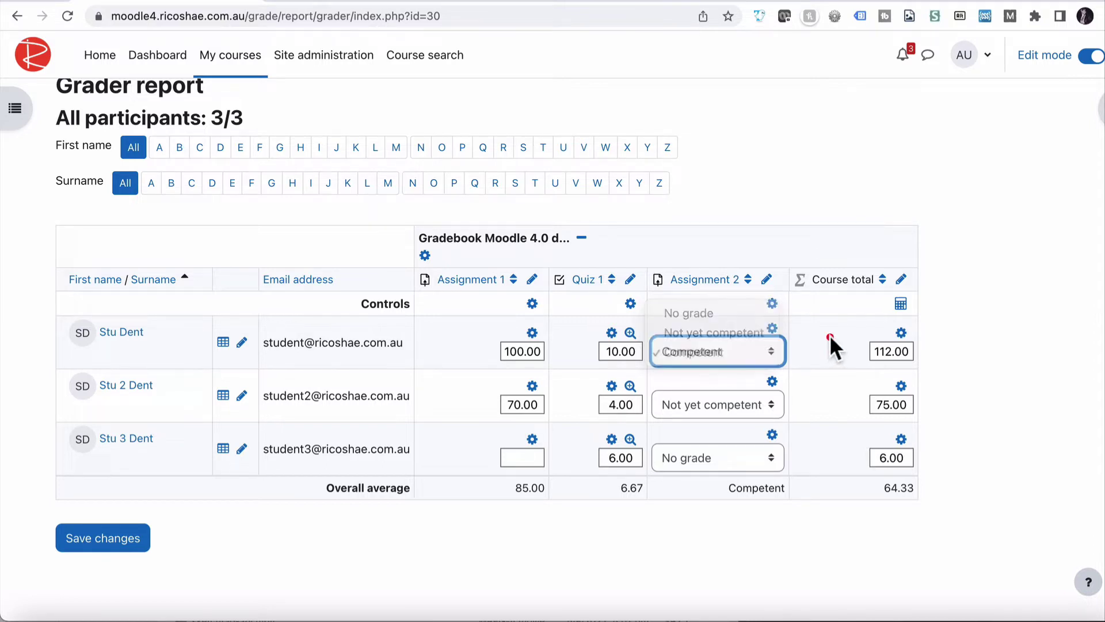
pyautogui.doubleClick(889, 350)
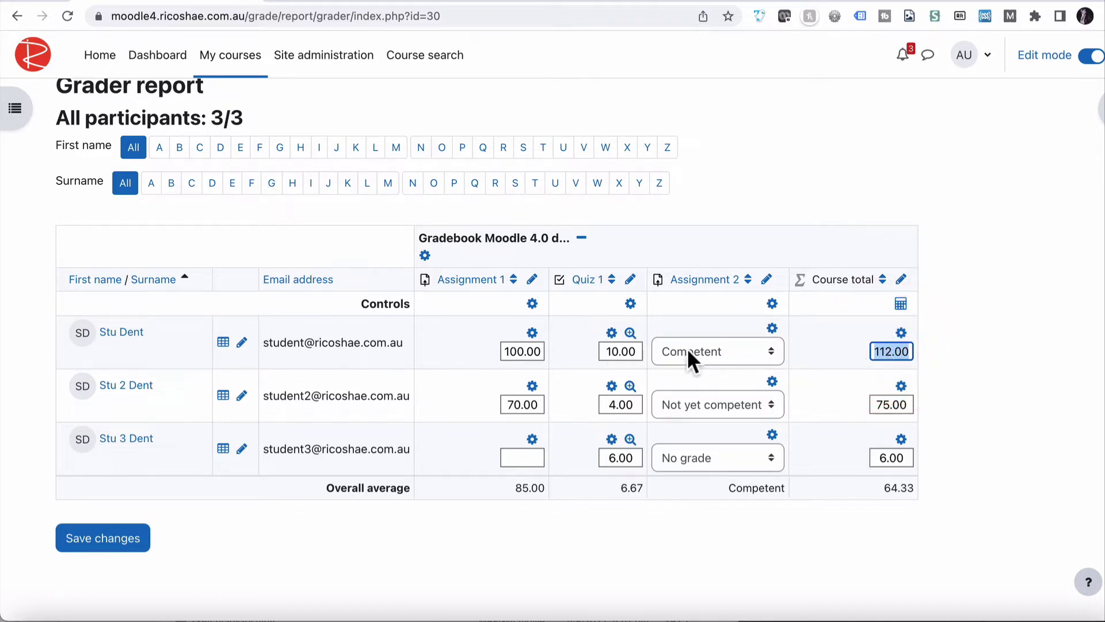
pyautogui.click(886, 352)
pyautogui.click(347, 541)
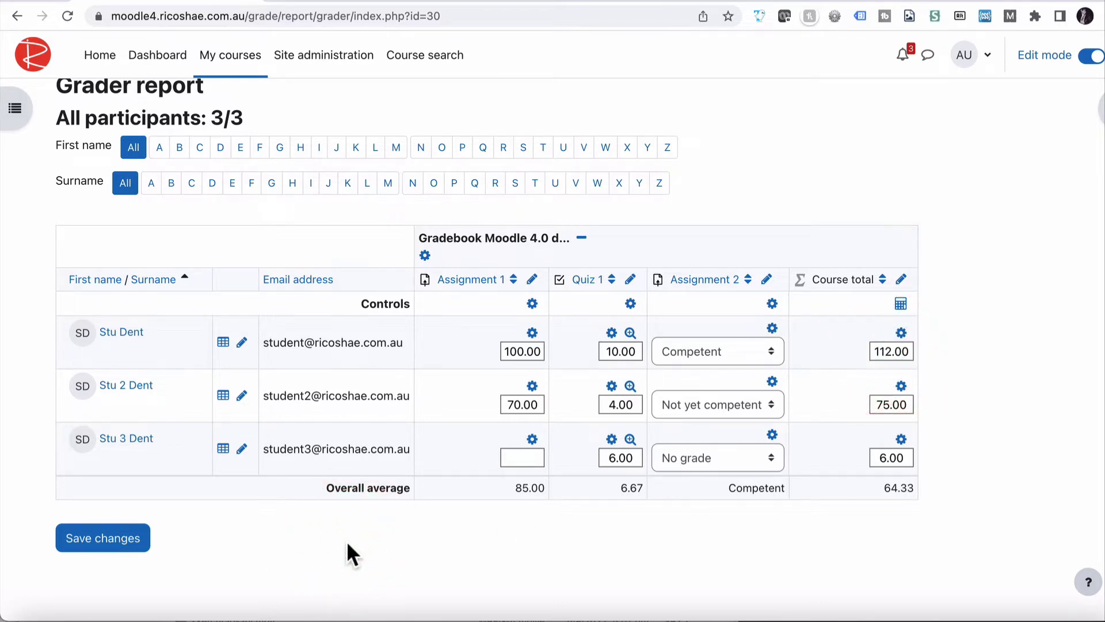
# - Compare the second student's Assignment 1 grade with that student's course total in the grader report
pyautogui.doubleClick(514, 406)
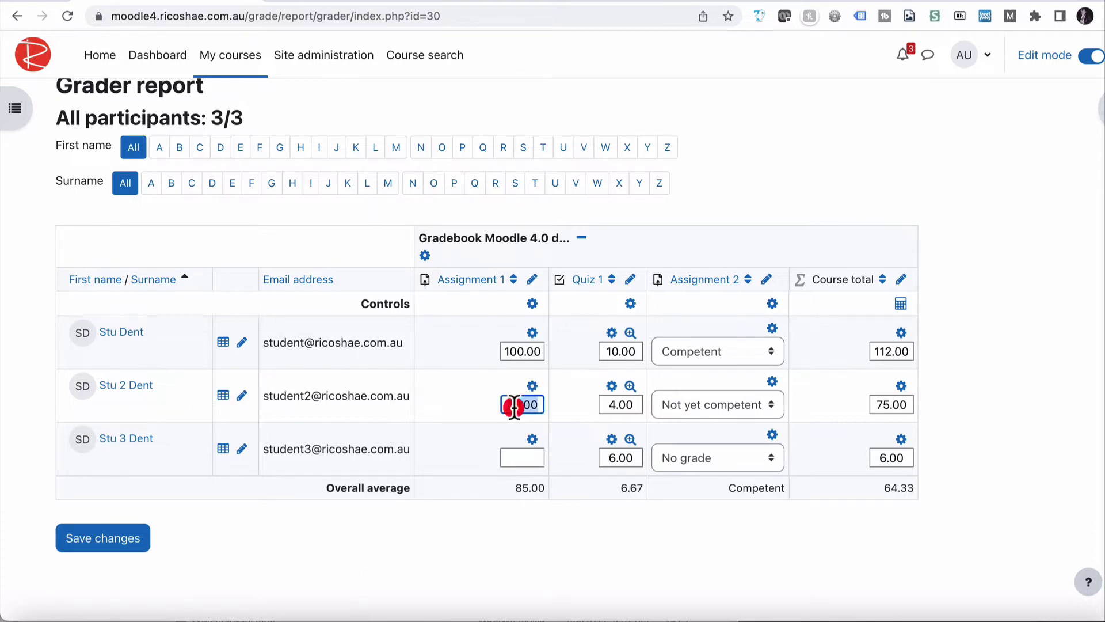
pyautogui.click(474, 394)
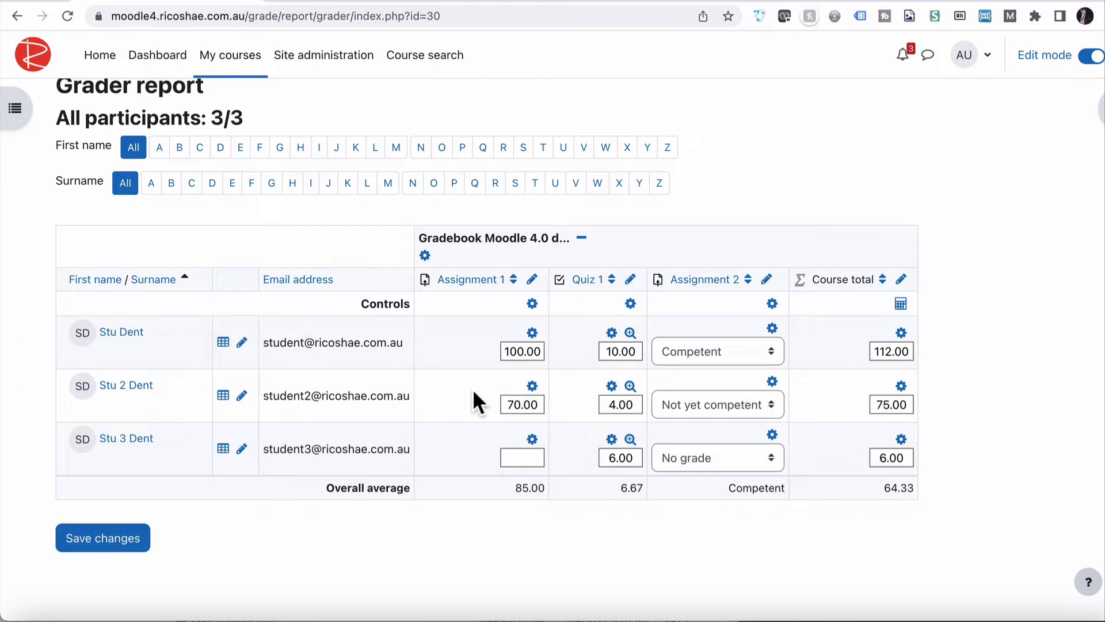
pyautogui.click(464, 343)
pyautogui.doubleClick(878, 407)
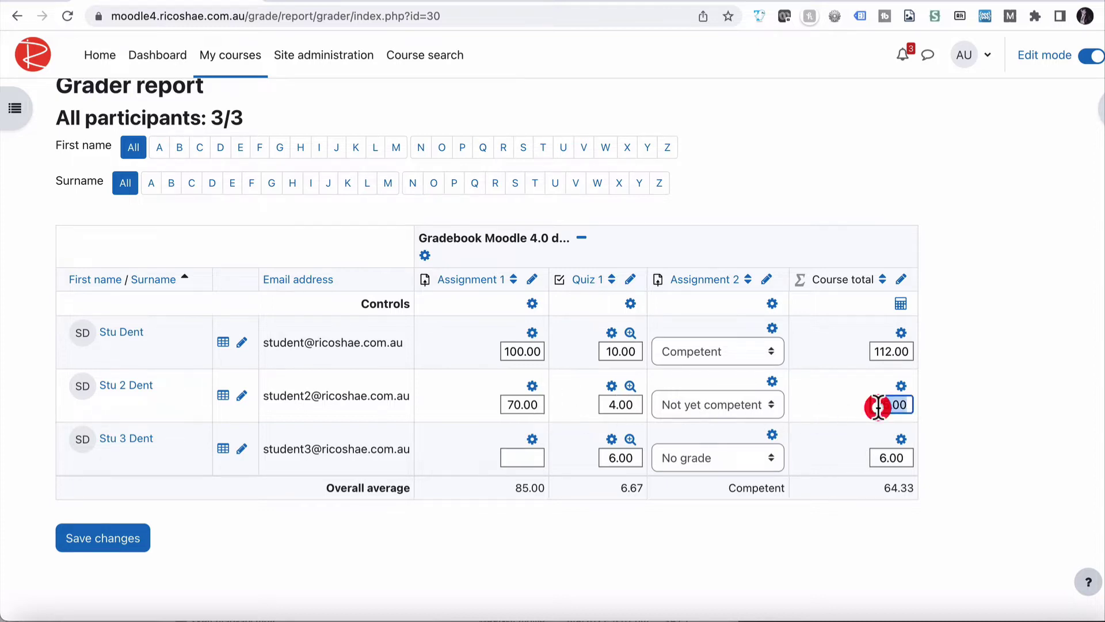
pyautogui.click(1012, 394)
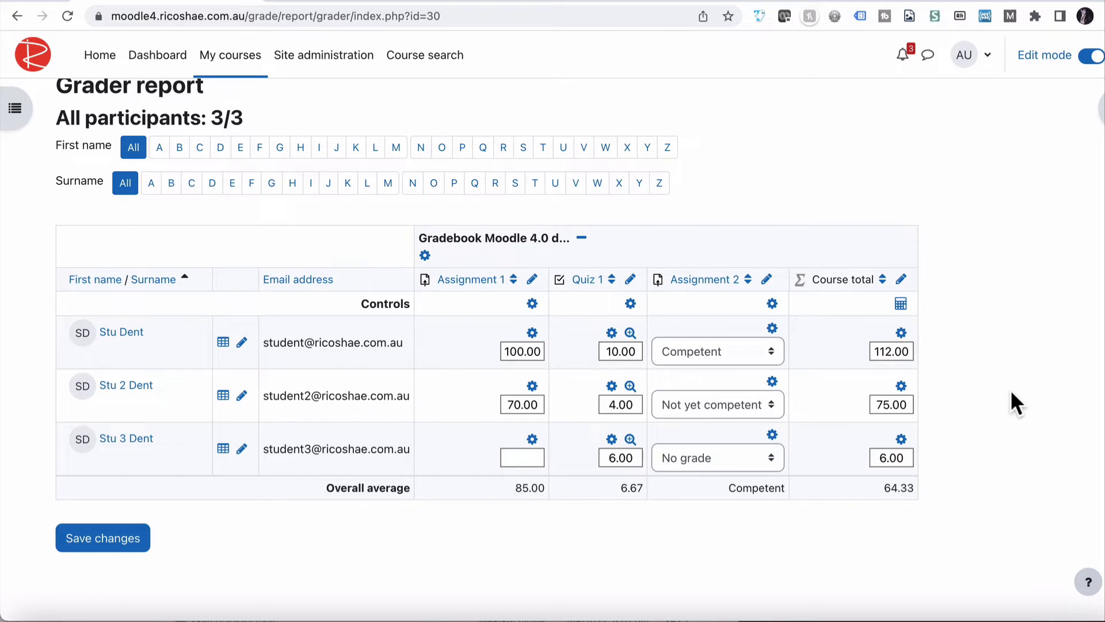
# - Recheck the first student's Assignment 1 grade and look over the rest of the grader report
pyautogui.click(517, 351)
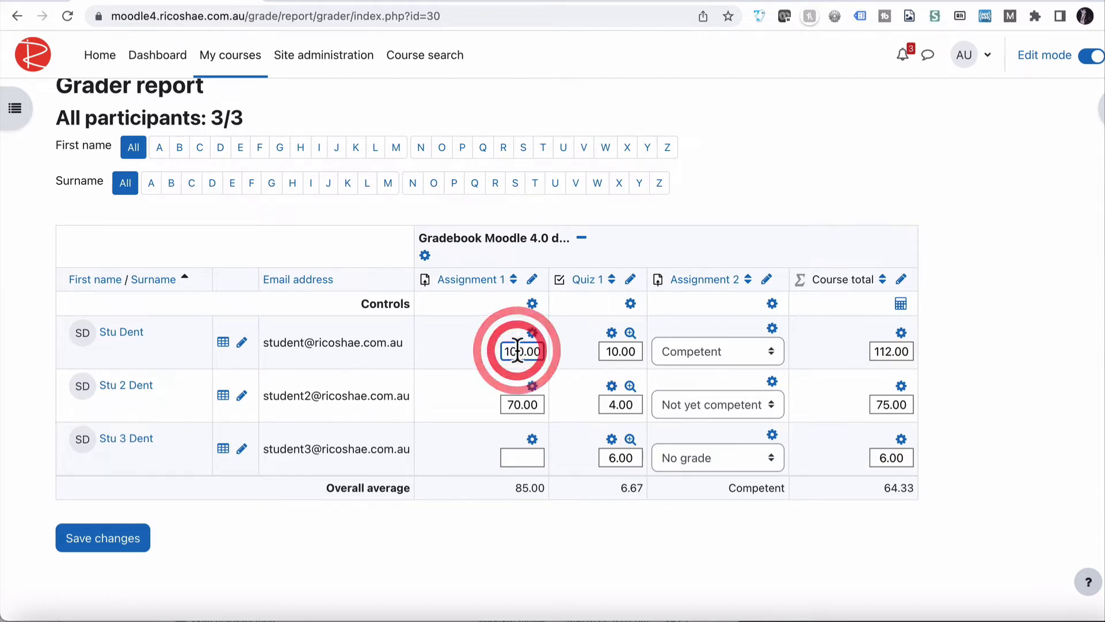
pyautogui.click(1043, 346)
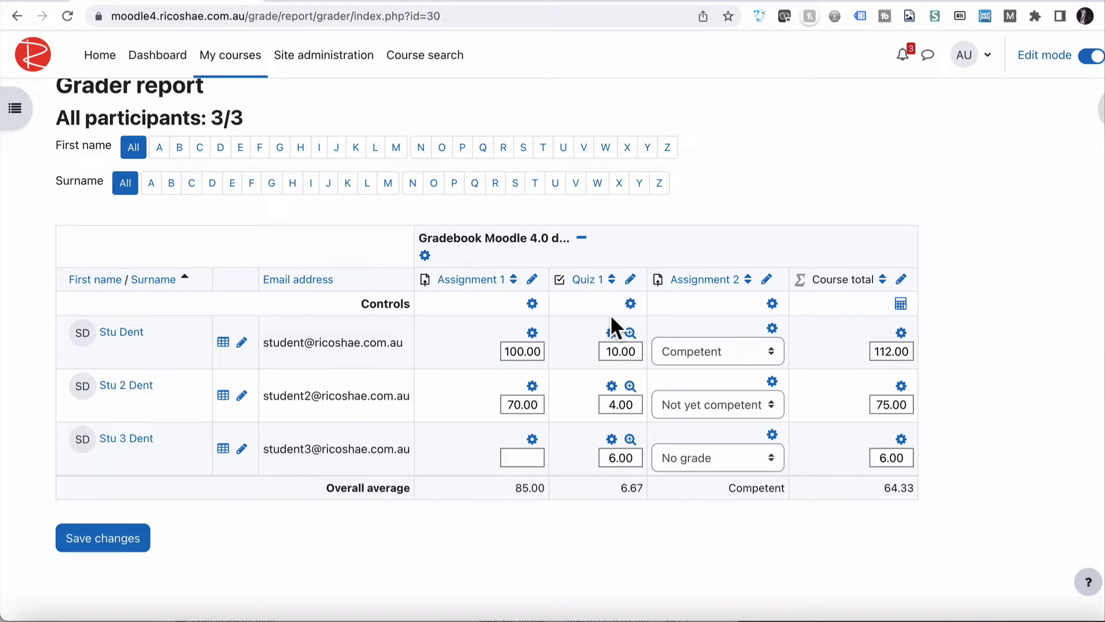
pyautogui.scroll(1, 611, 317)
pyautogui.scroll(-1, 611, 318)
pyautogui.scroll(1, 612, 317)
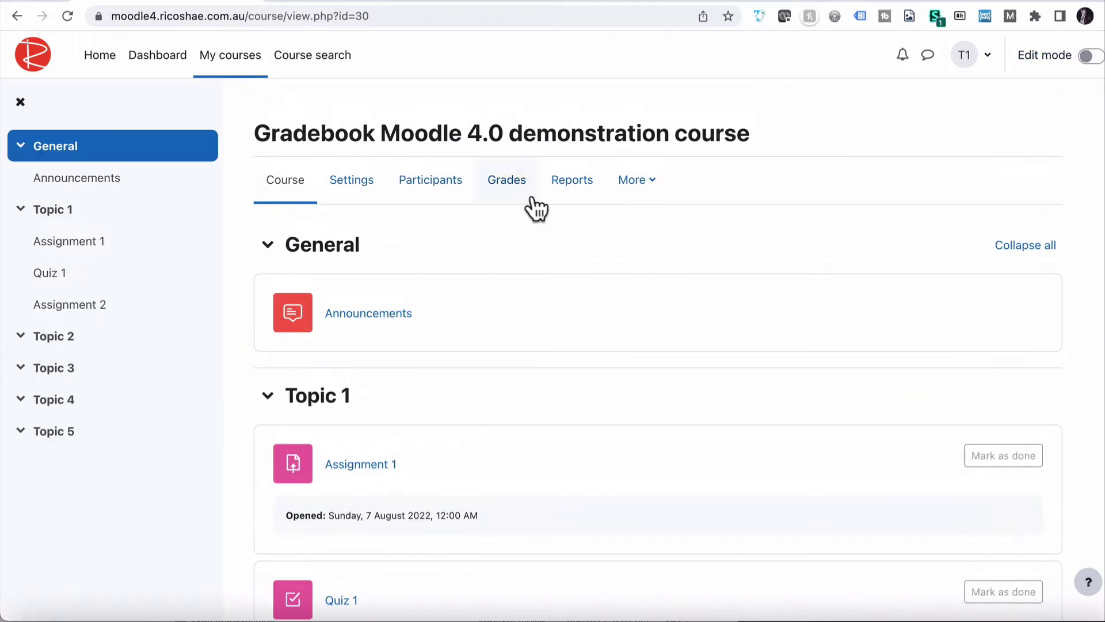
# - Open the course's grader report from the teacher account and examine the first student's Assignment 1 grade and pass mark
pyautogui.click(504, 182)
pyautogui.scroll(-3, 570, 302)
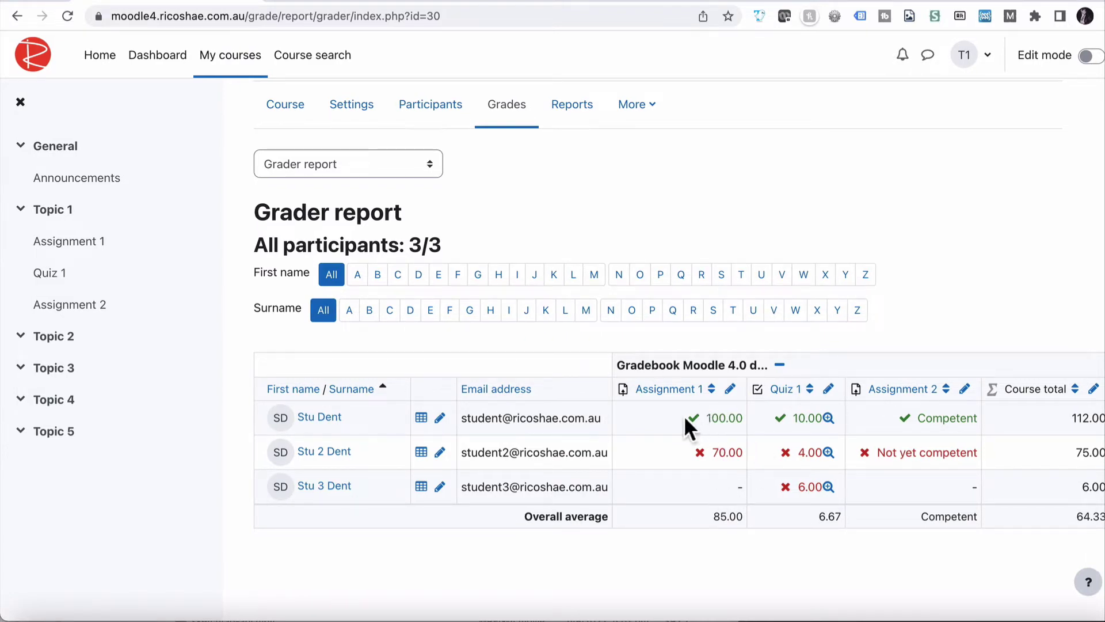
pyautogui.moveTo(707, 417); pyautogui.dragTo(743, 417)
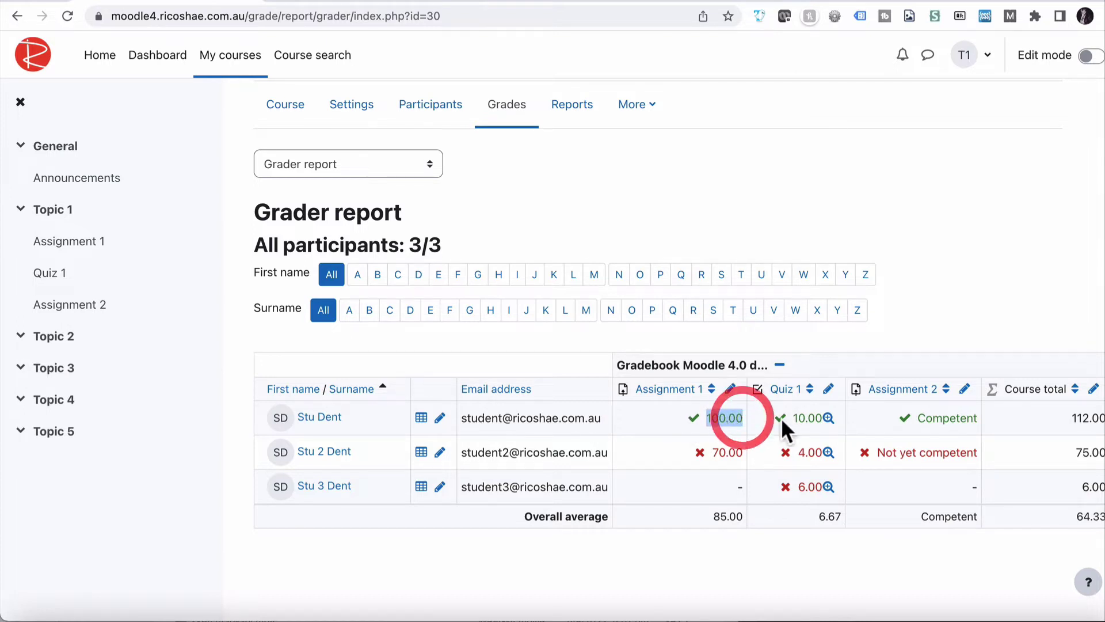
pyautogui.click(720, 417)
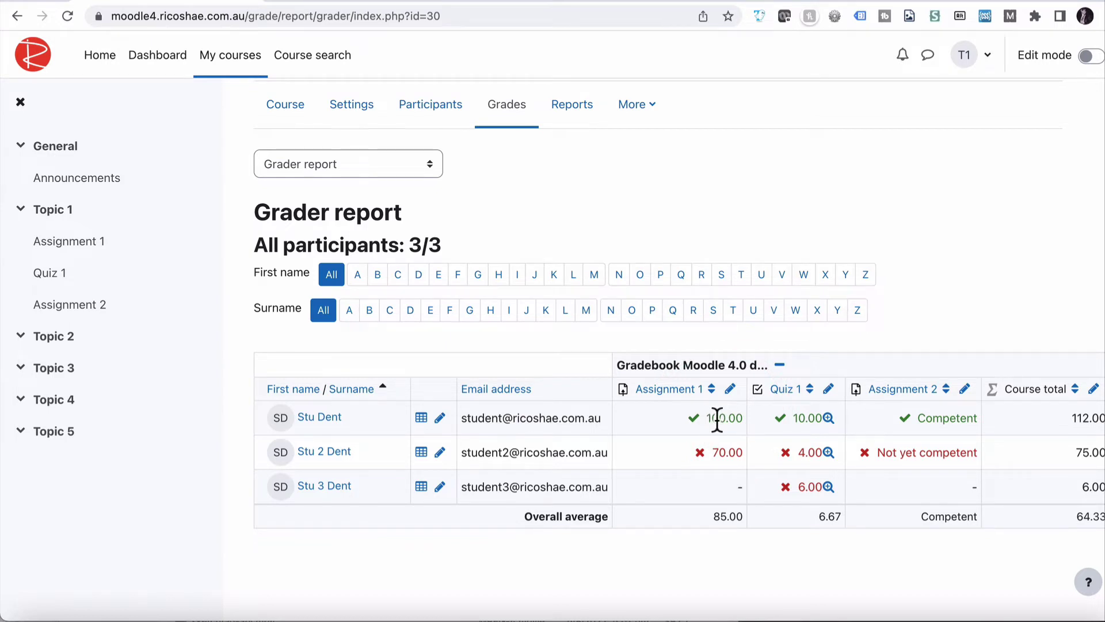
pyautogui.moveTo(744, 417); pyautogui.dragTo(744, 419)
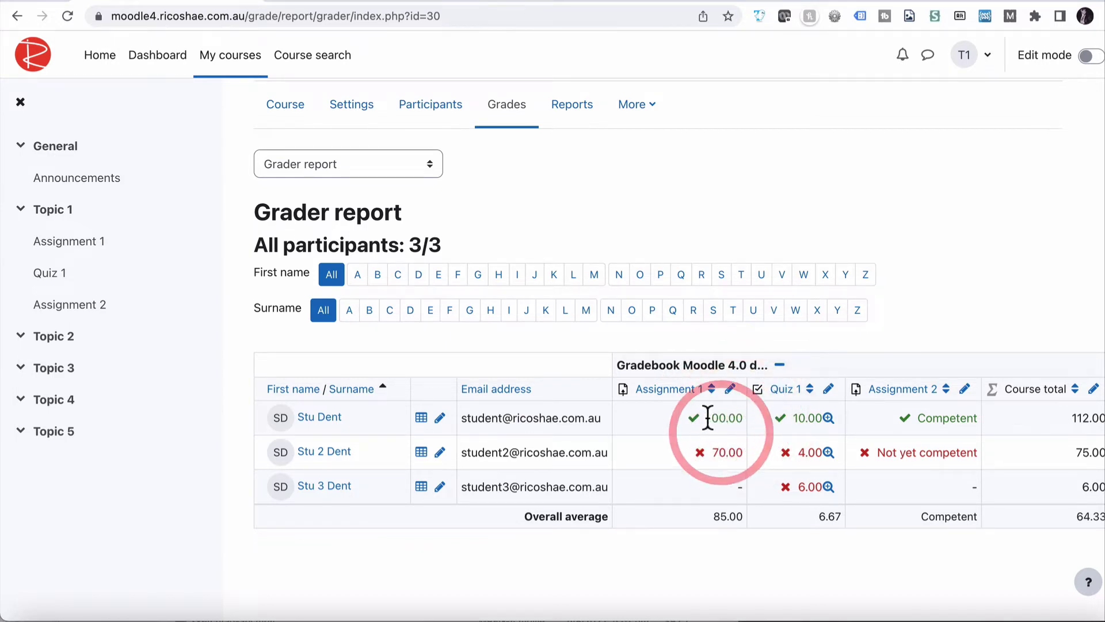
pyautogui.click(751, 416)
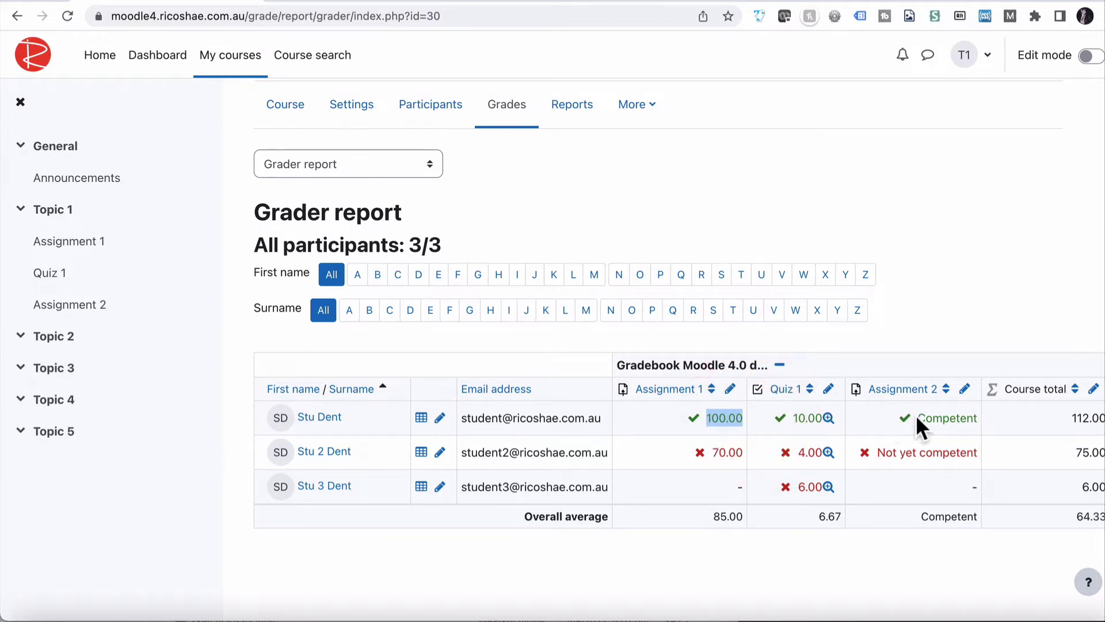
# - Check the pass indicators on the first student's Assignment 2 and Quiz 1 grades in the teacher's grader report
pyautogui.moveTo(895, 414); pyautogui.dragTo(981, 417)
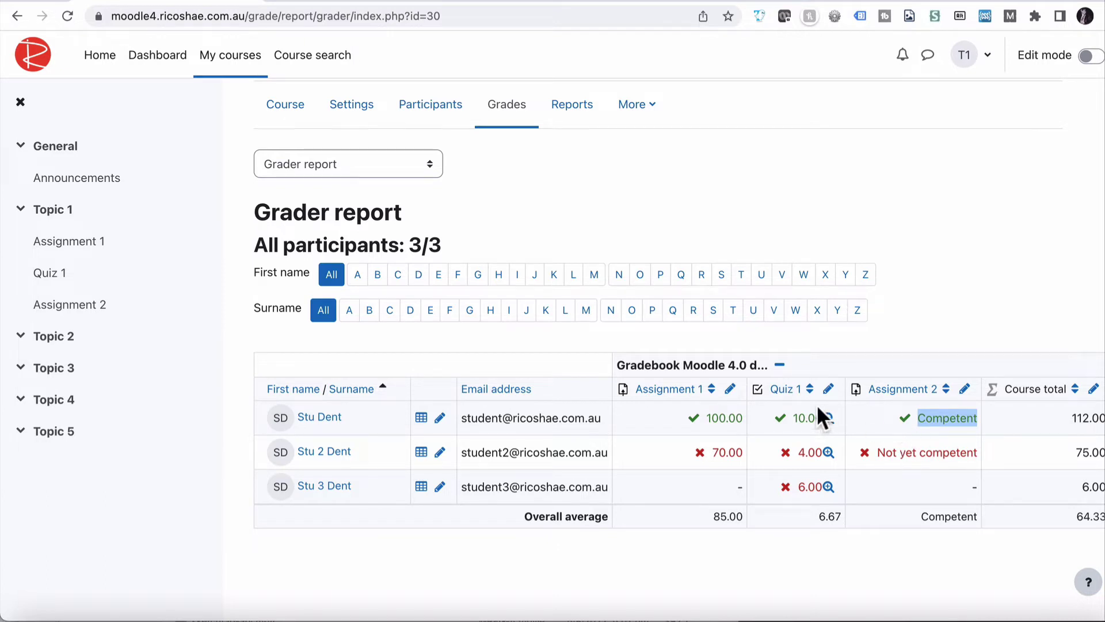
pyautogui.moveTo(791, 418); pyautogui.dragTo(833, 417)
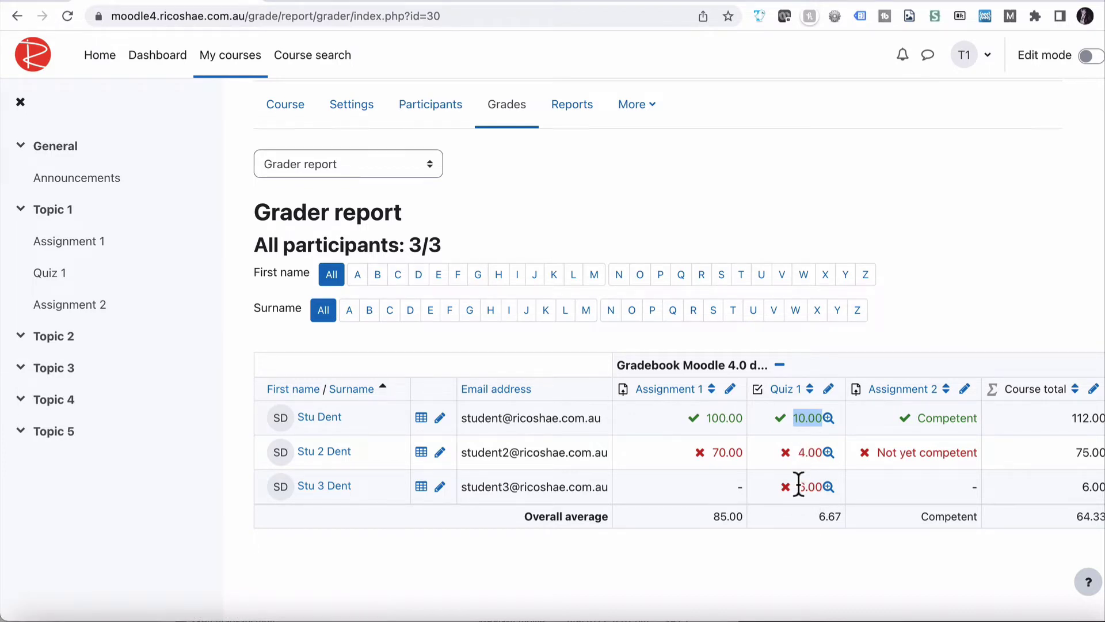
pyautogui.click(600, 372)
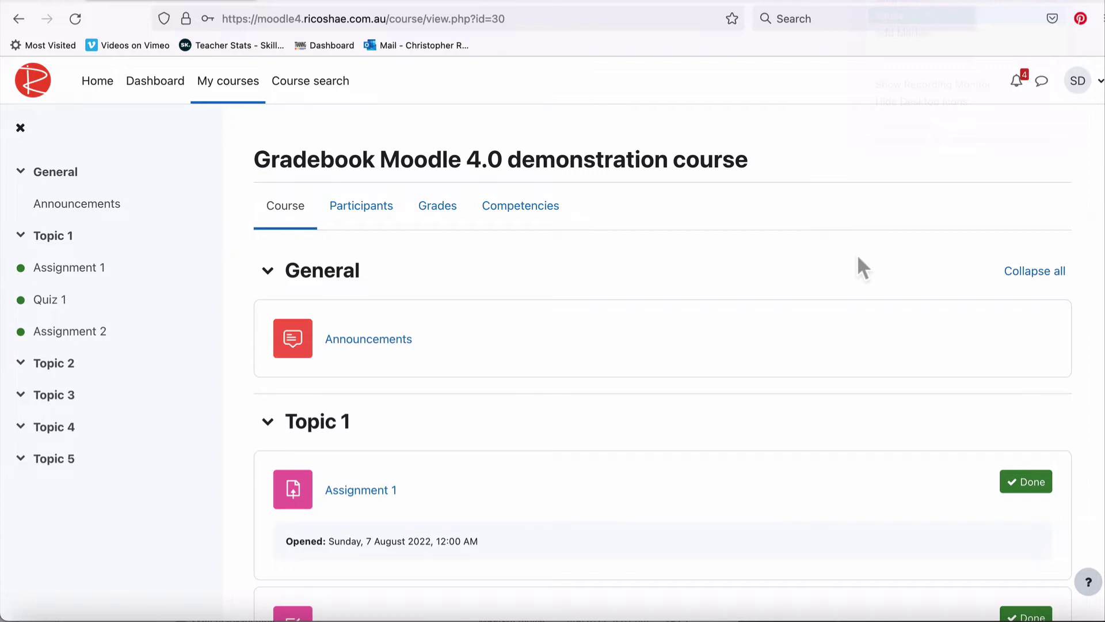
# - Open the student's own grades for the demonstration course and look over the user report
pyautogui.click(436, 202)
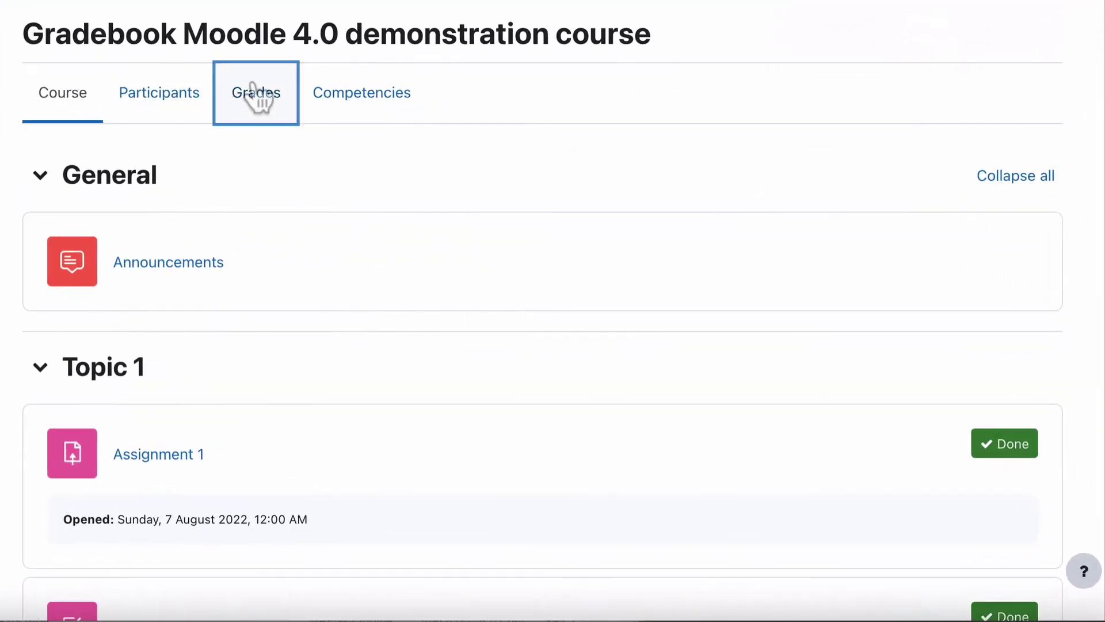
pyautogui.scroll(-2, 273, 190)
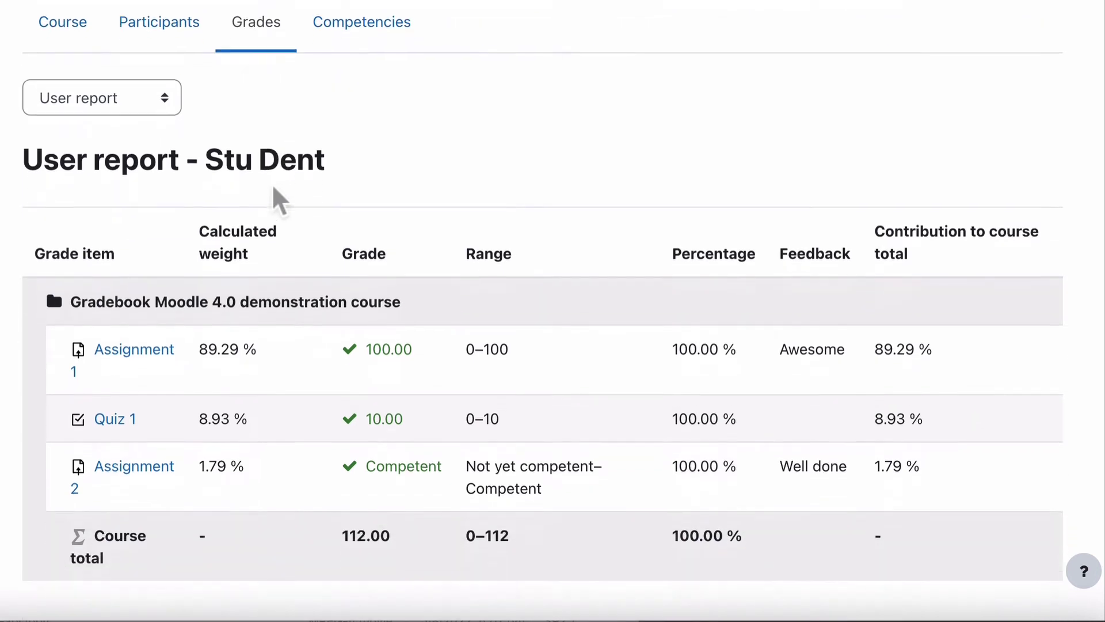
pyautogui.scroll(2, 272, 190)
# - View the student's overview report of grades across courses and return to the user report
pyautogui.click(116, 163)
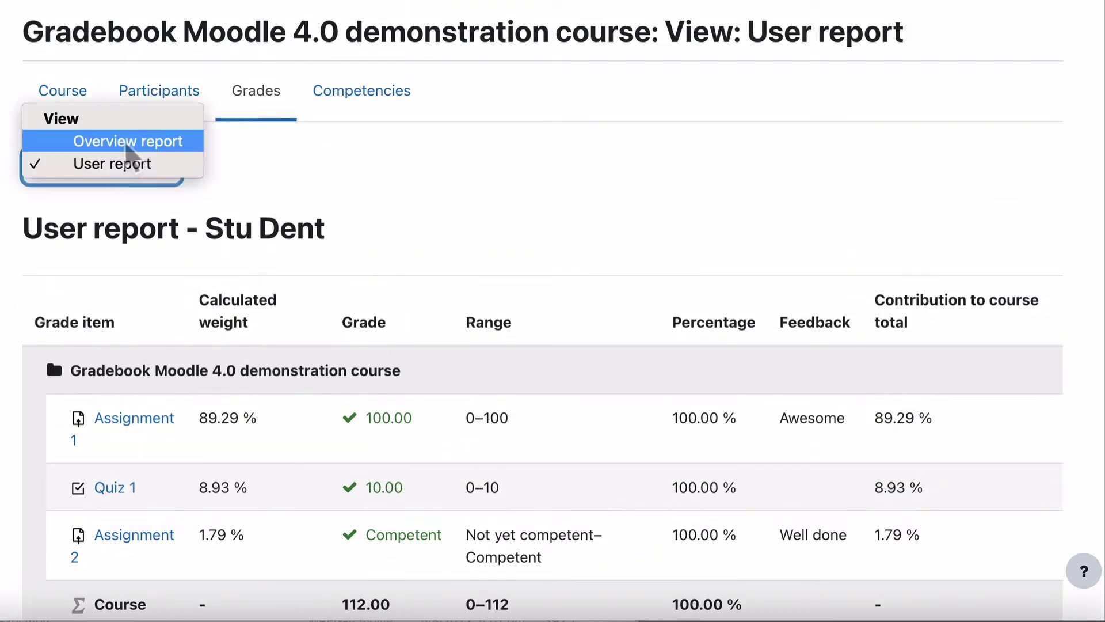
pyautogui.click(124, 142)
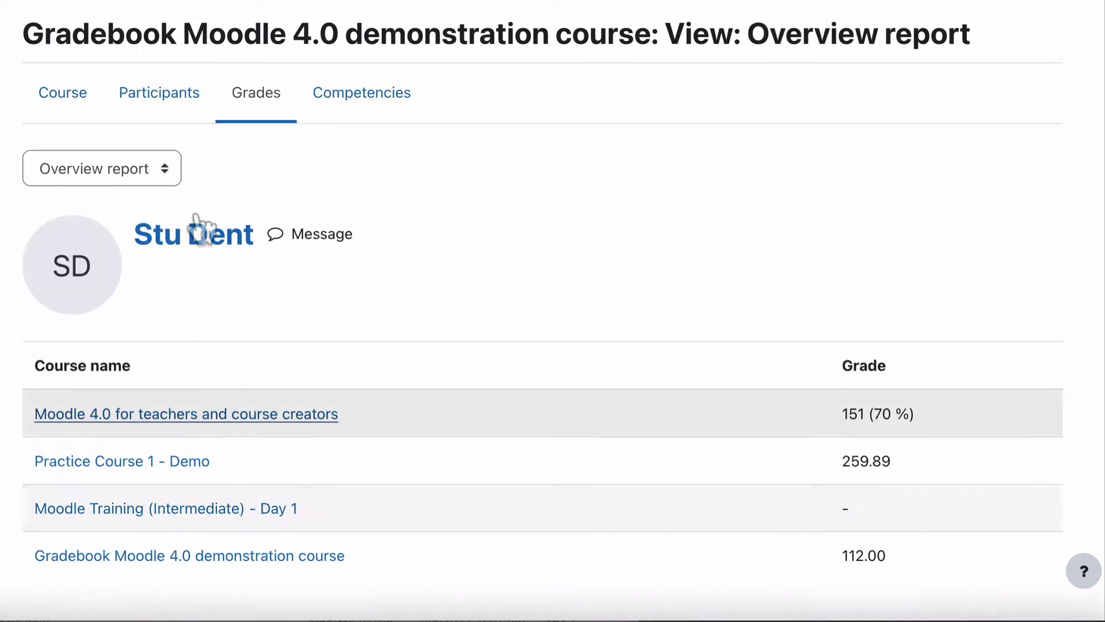
pyautogui.click(124, 170)
pyautogui.click(117, 188)
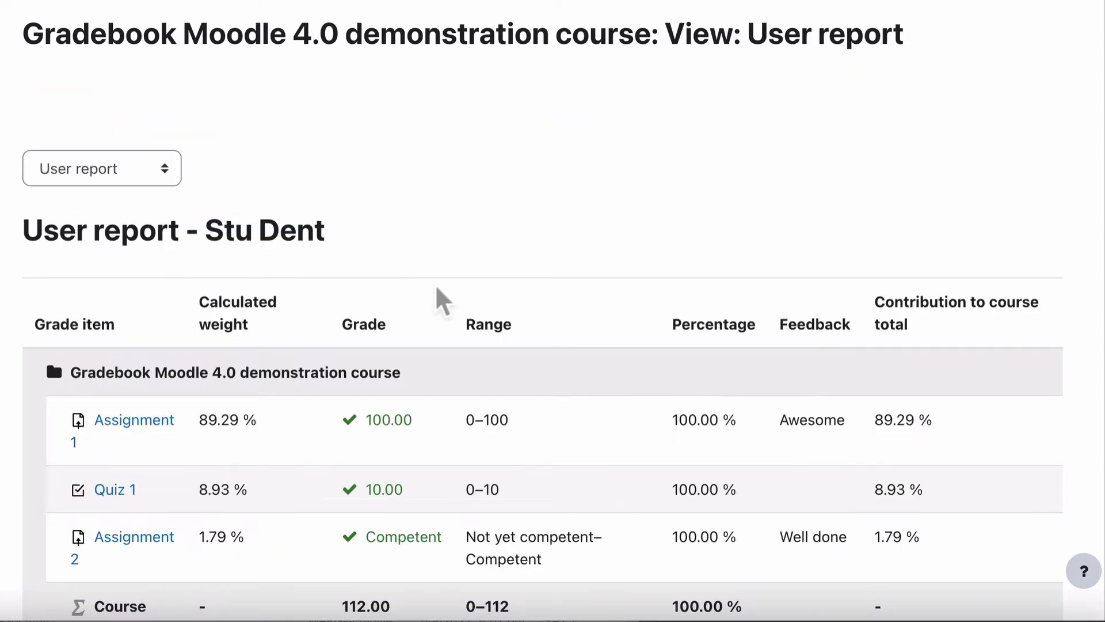
pyautogui.scroll(-3, 437, 291)
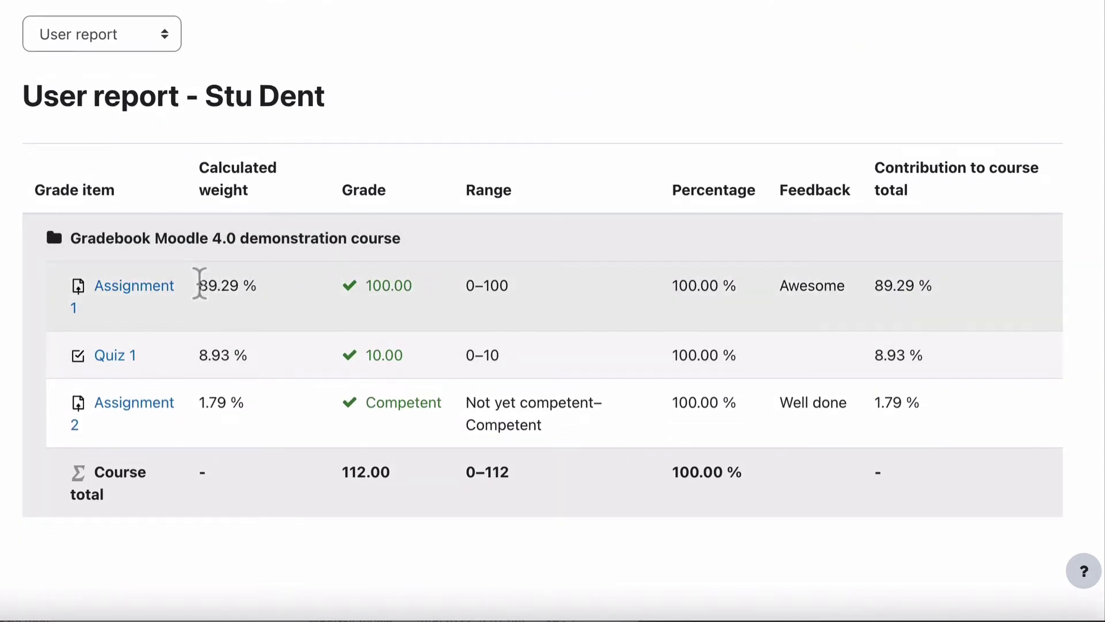
# - Examine the calculated weight column and Assignment 1's weight in the student's user report
pyautogui.moveTo(198, 283); pyautogui.dragTo(258, 289)
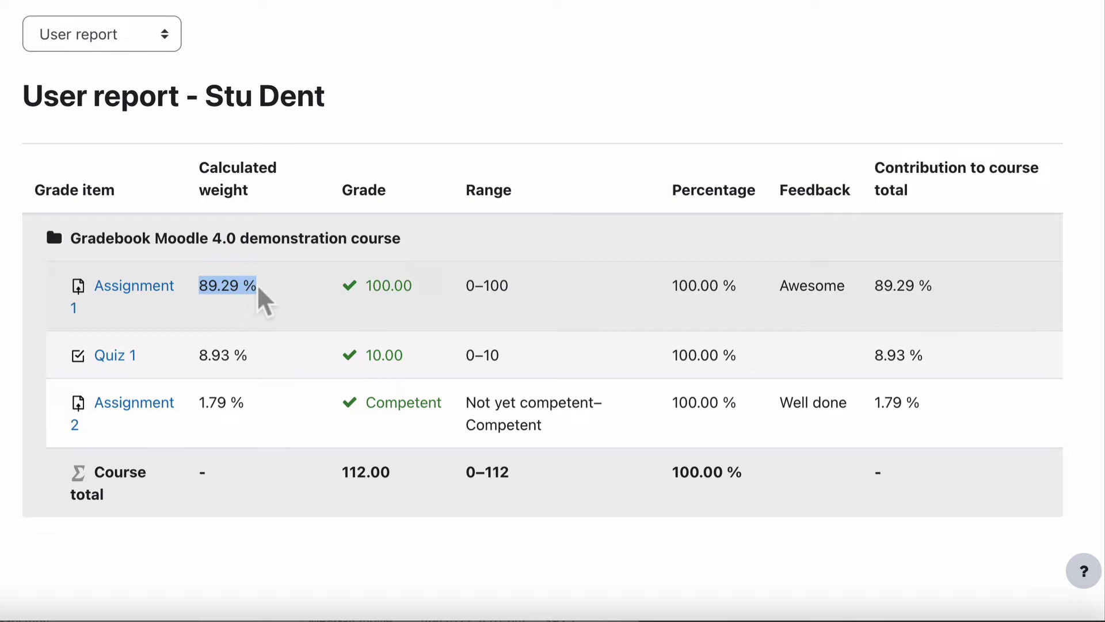
pyautogui.moveTo(200, 165); pyautogui.dragTo(246, 192)
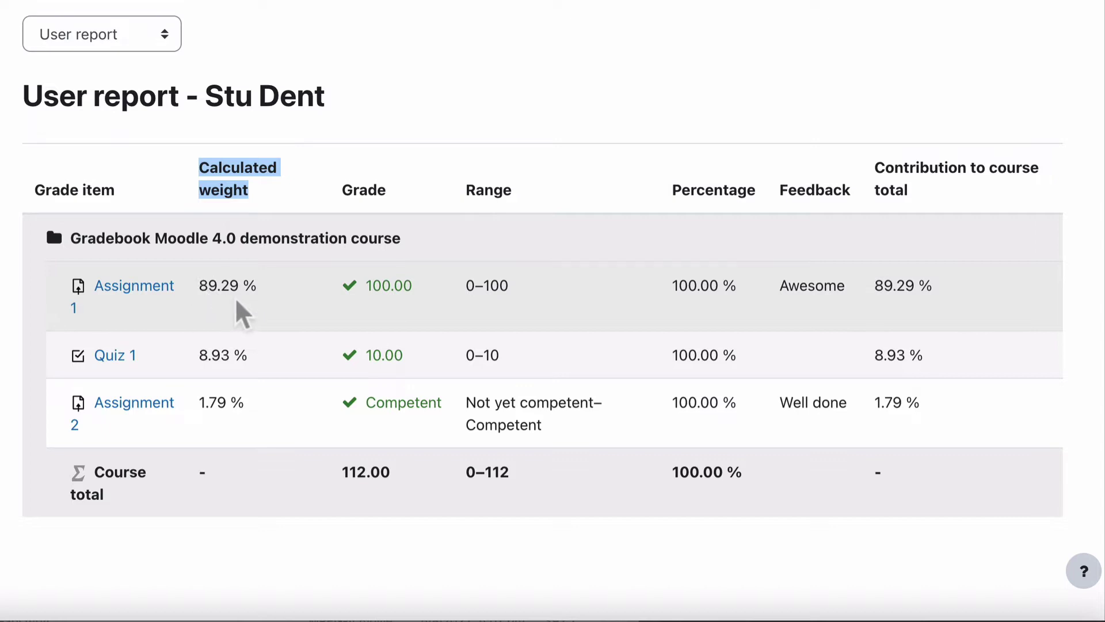
pyautogui.click(363, 192)
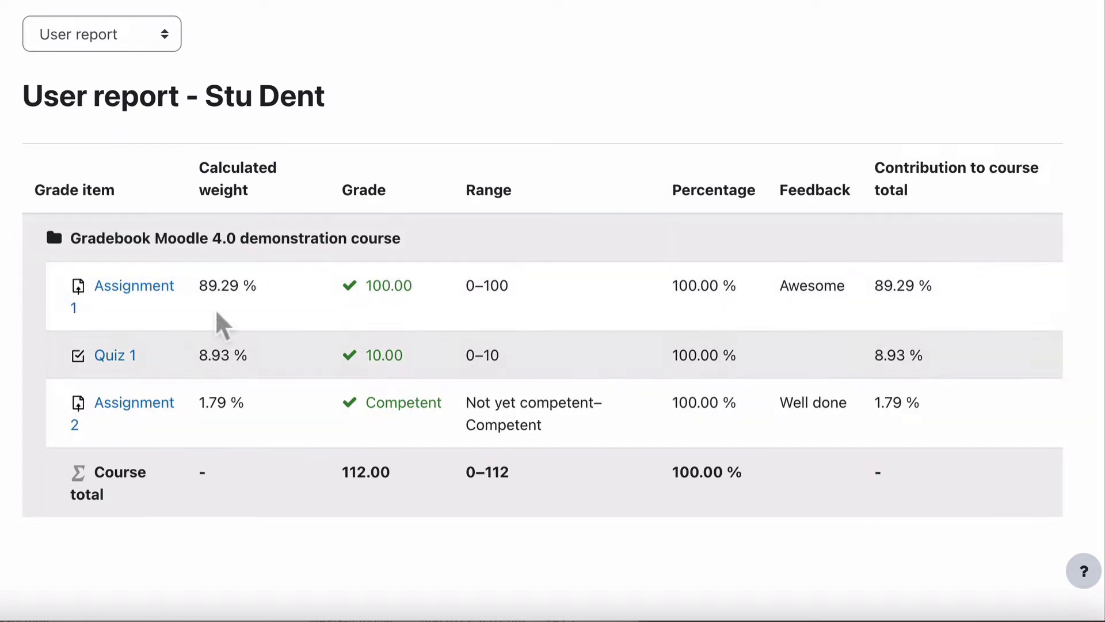
# - Review the student's grades for Assignment 1, Quiz 1 and Assignment 2 in the user report
pyautogui.moveTo(366, 287); pyautogui.dragTo(444, 295)
pyautogui.click(376, 286)
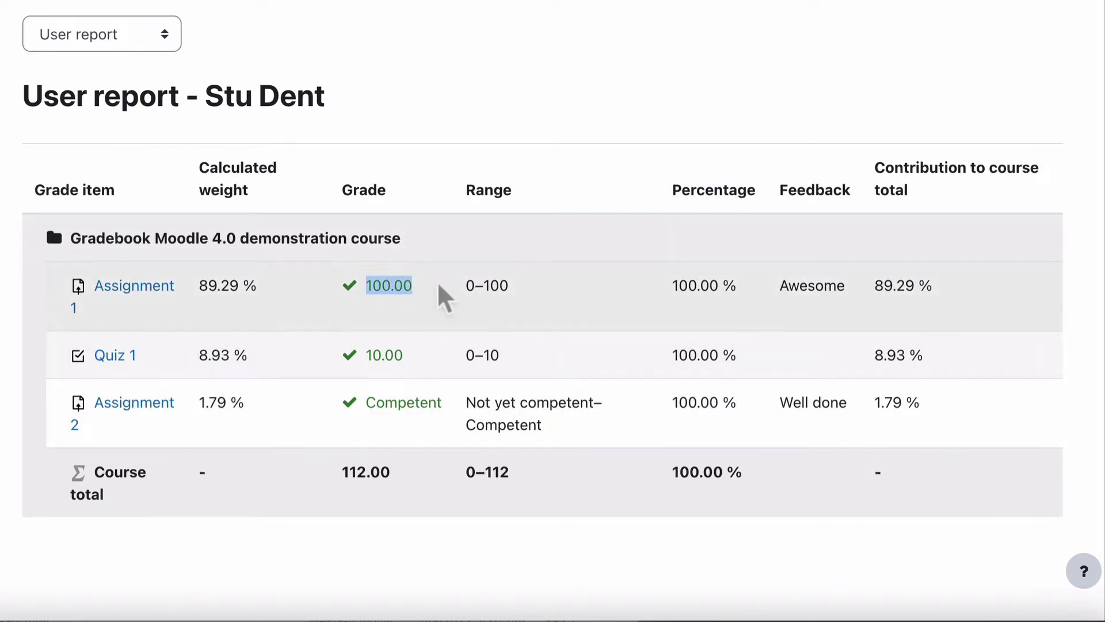
pyautogui.click(387, 351)
pyautogui.doubleClick(386, 351)
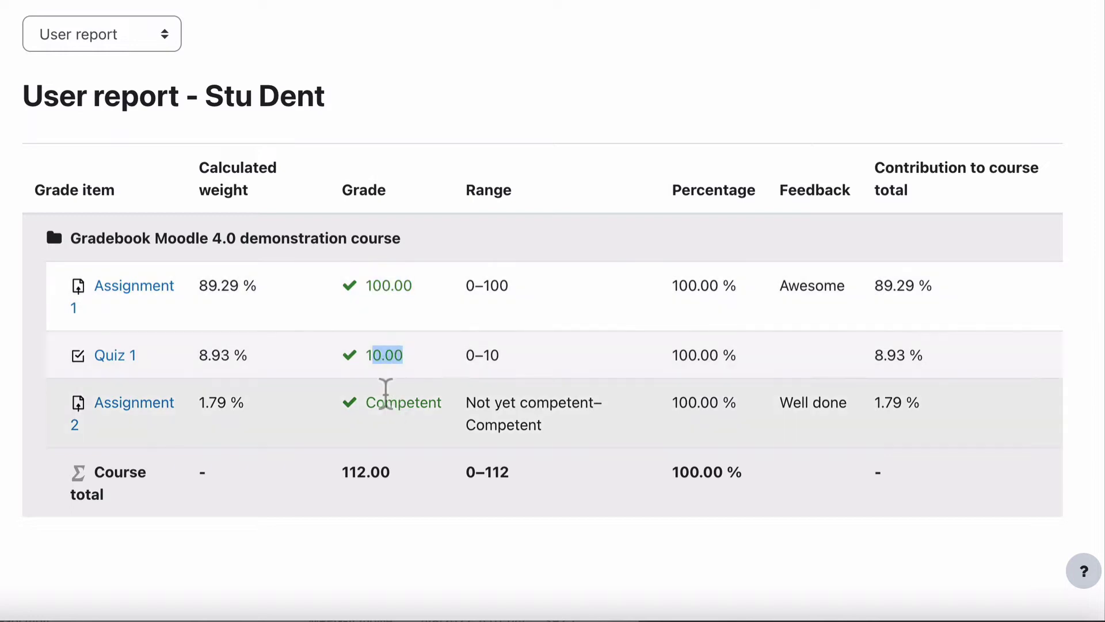
pyautogui.moveTo(365, 400); pyautogui.dragTo(437, 403)
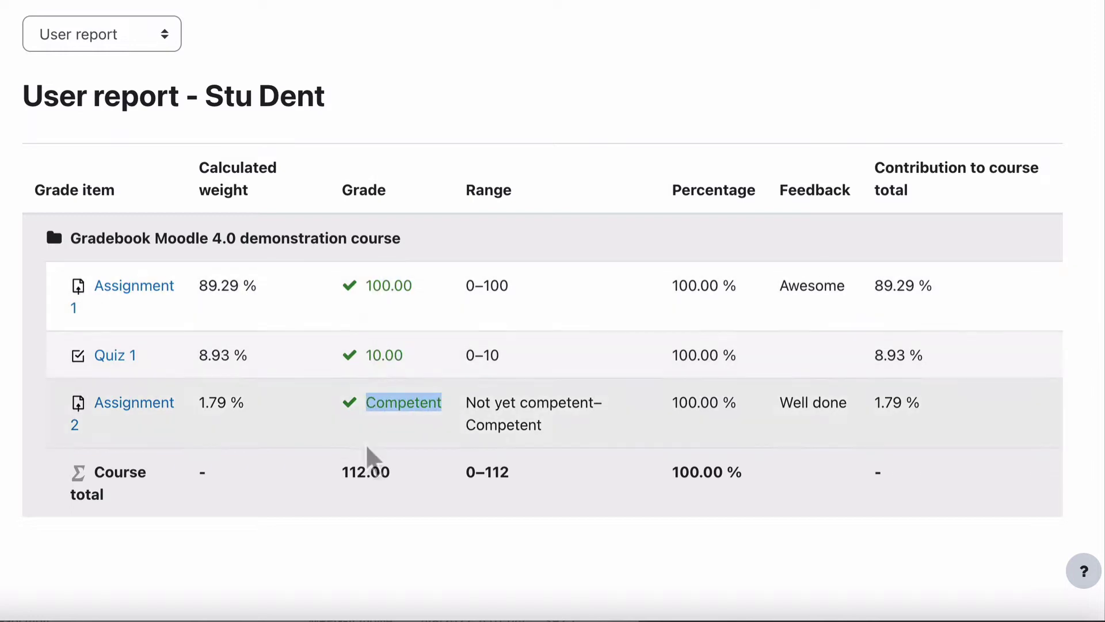
pyautogui.click(426, 122)
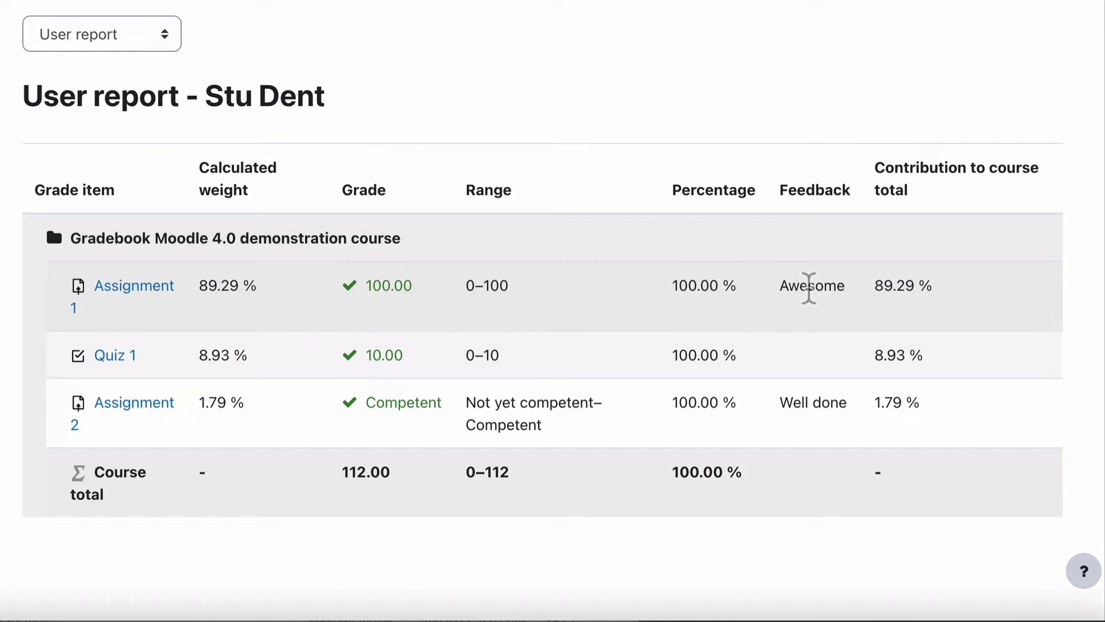
# - Review the feedback on both assignments and the percentages for Assignment 1 and Quiz 1 in the student's user report
pyautogui.doubleClick(809, 288)
pyautogui.doubleClick(802, 406)
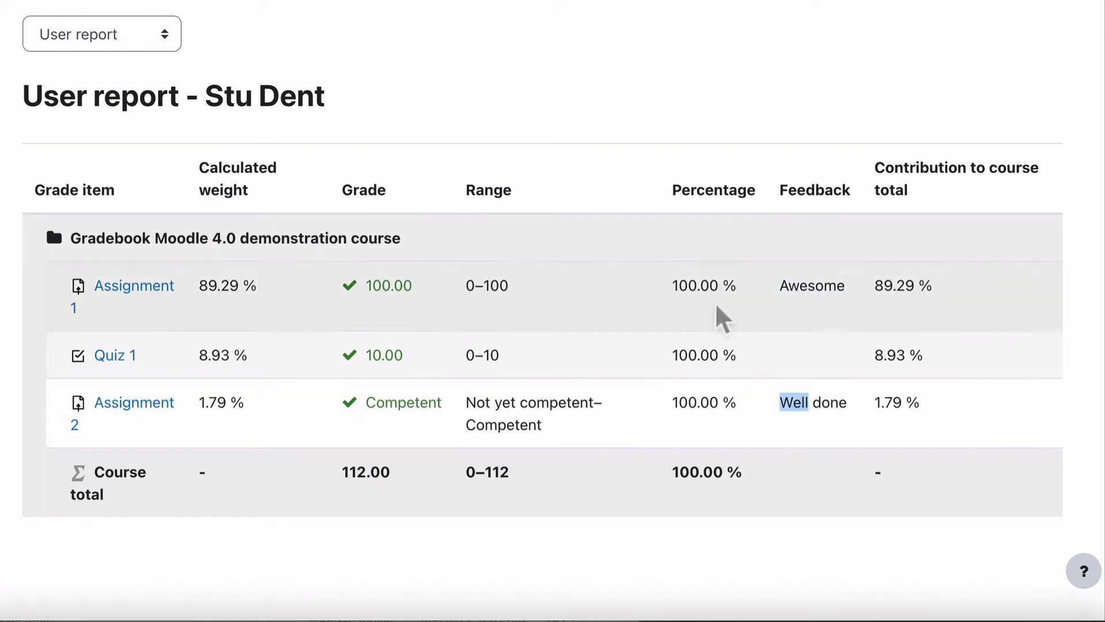
pyautogui.tripleClick(697, 284)
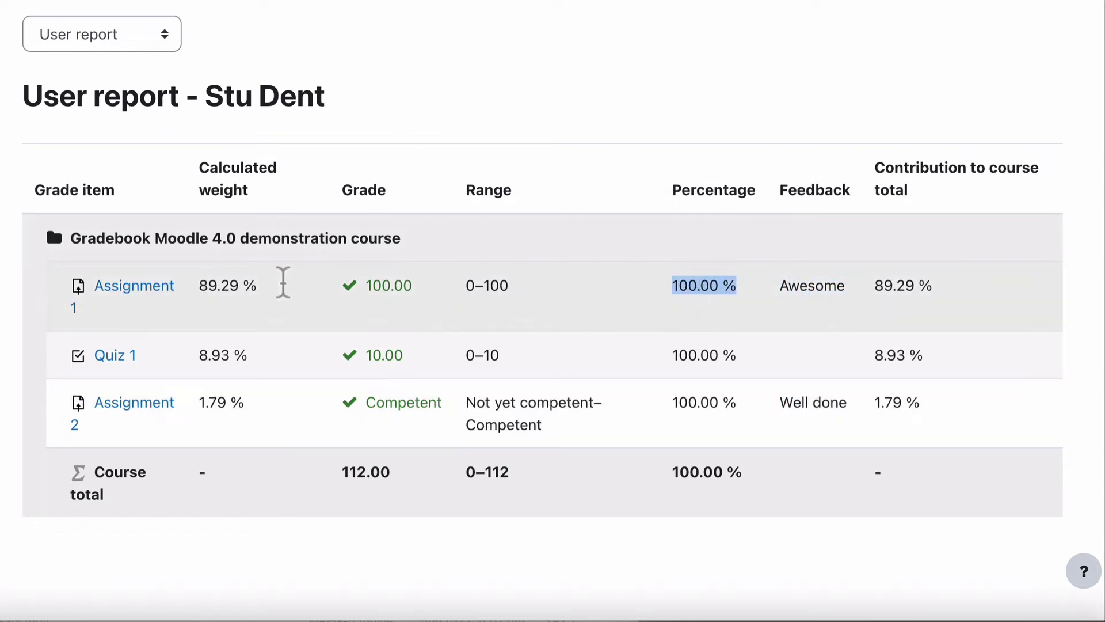
pyautogui.tripleClick(683, 352)
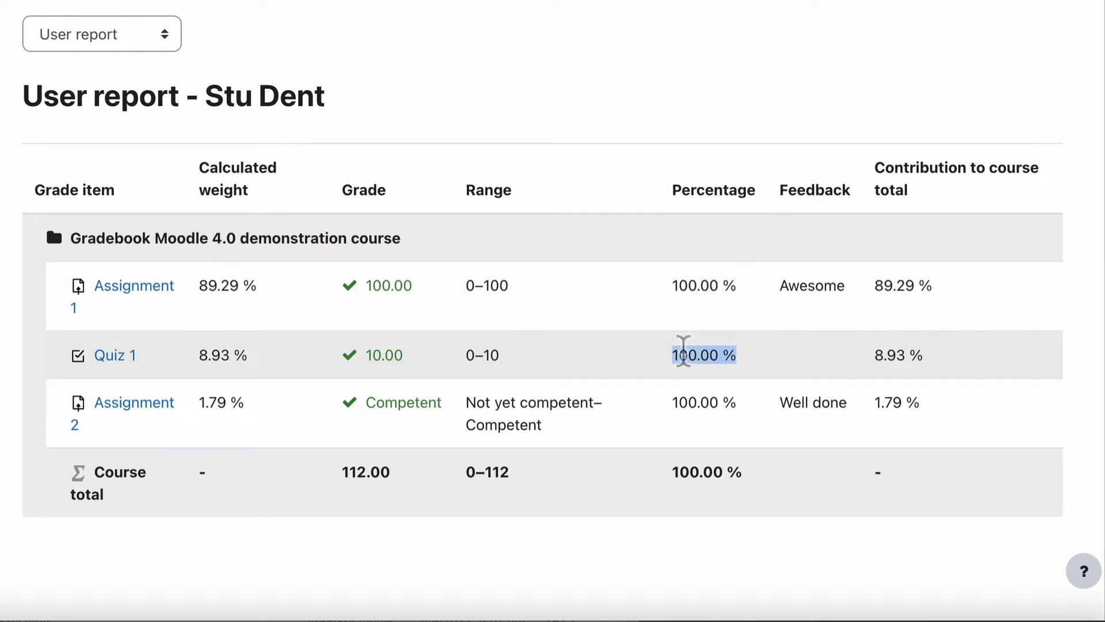
# - Compare Assignment 1's contribution to the course total with its calculated weight, and check the course total's percentage and grade
pyautogui.tripleClick(891, 284)
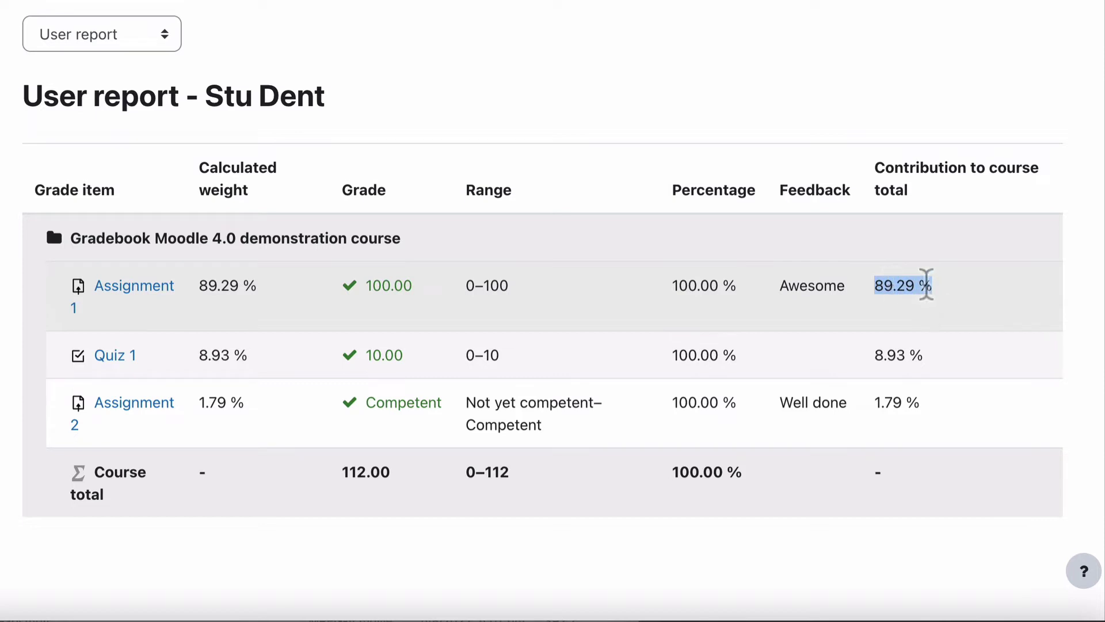
pyautogui.moveTo(204, 284); pyautogui.dragTo(218, 285)
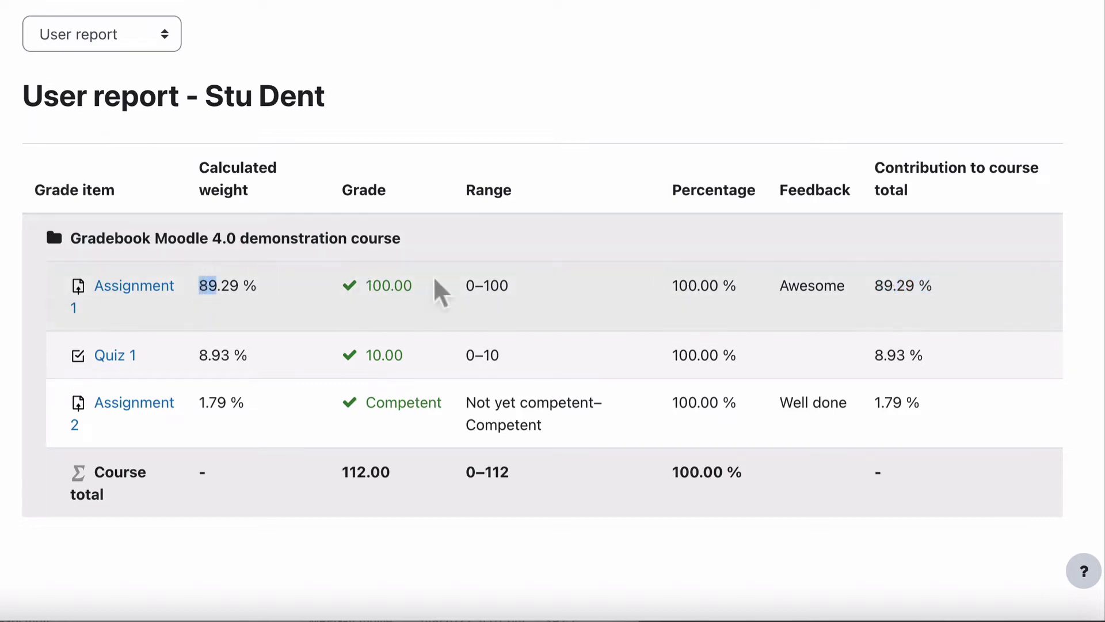
pyautogui.click(896, 274)
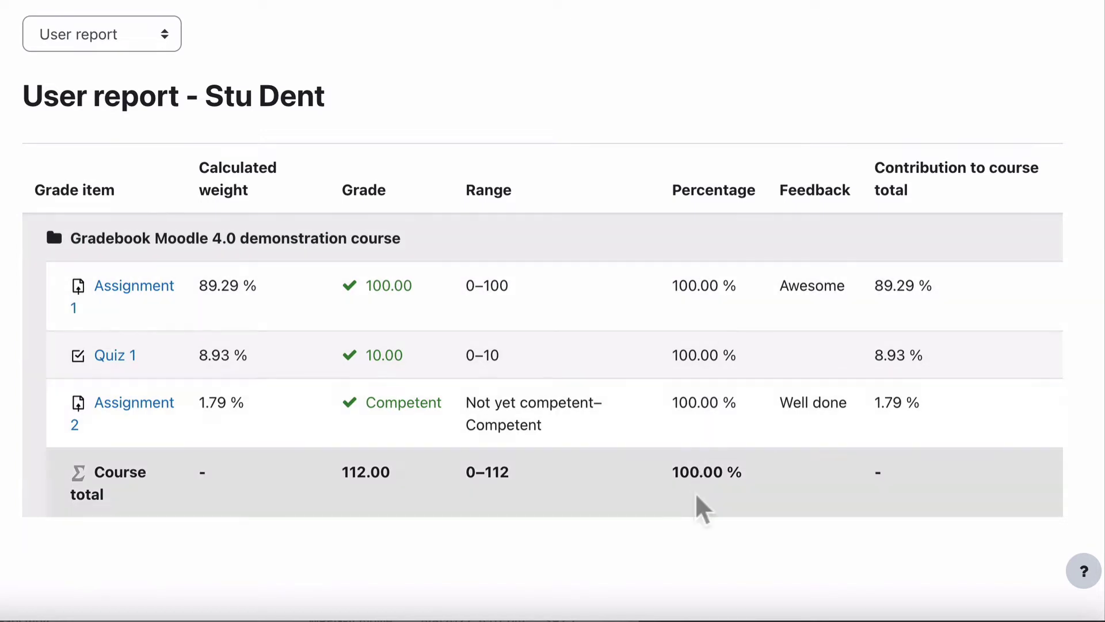
pyautogui.tripleClick(680, 470)
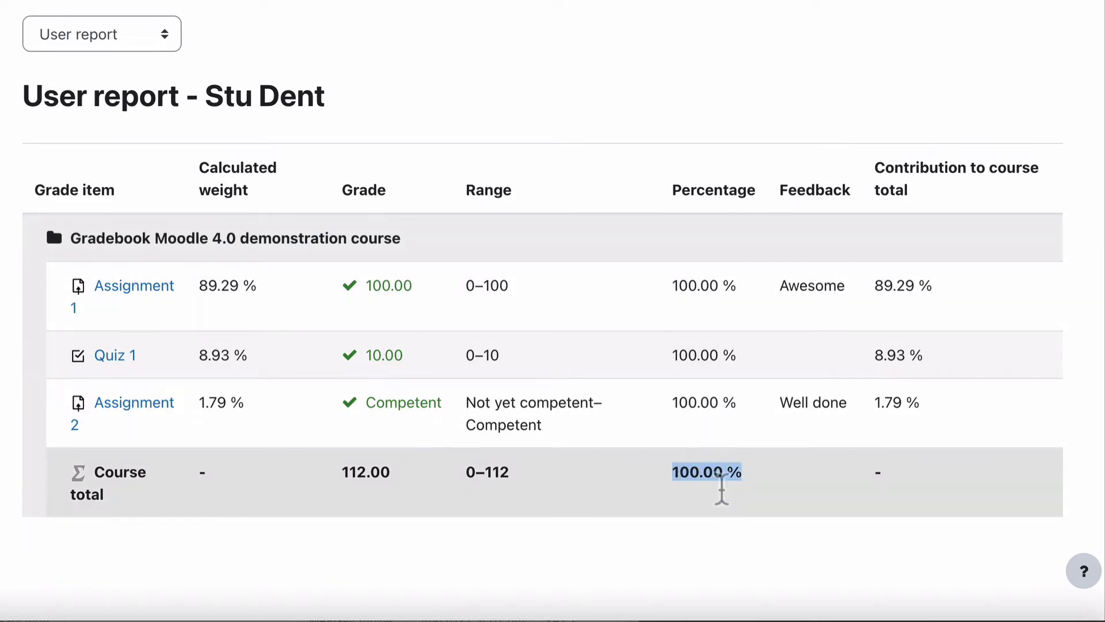
pyautogui.doubleClick(350, 469)
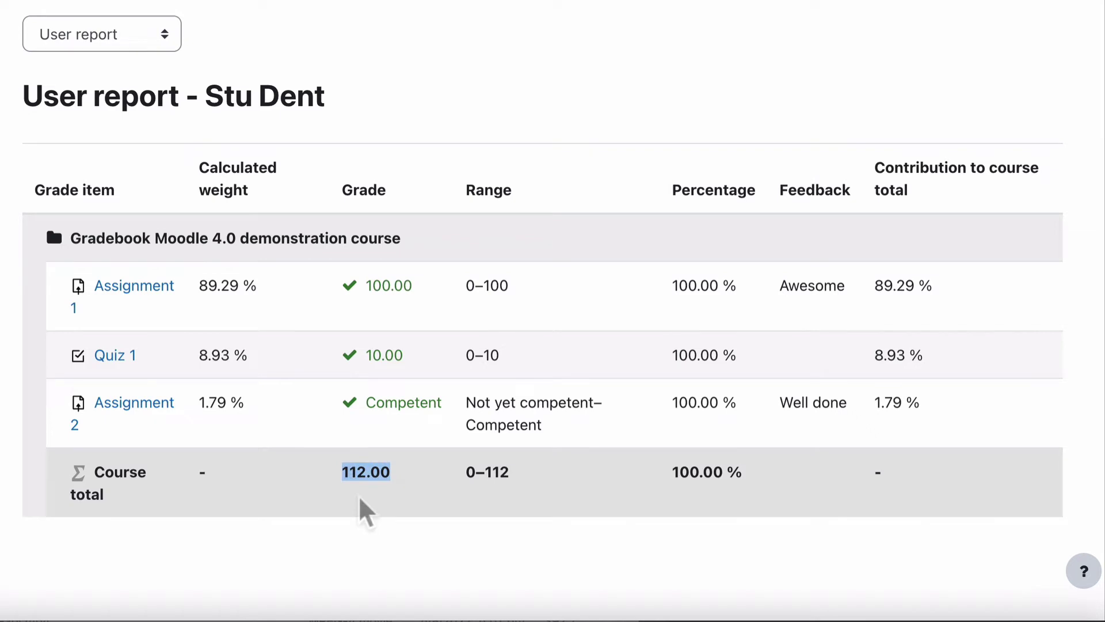
pyautogui.click(507, 152)
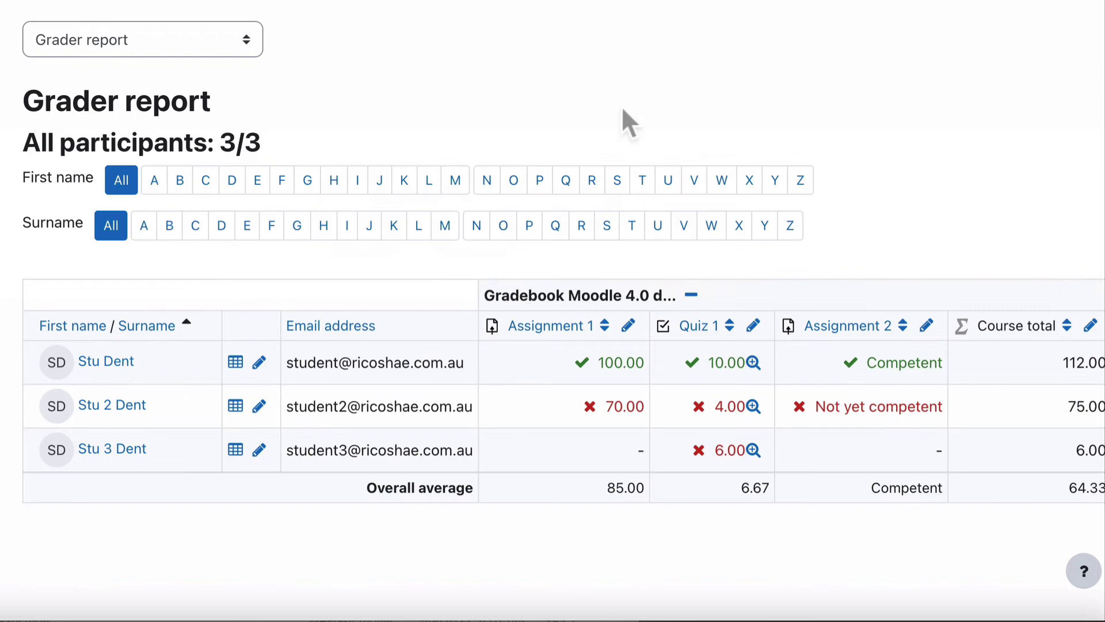
# - Switch from the grader report to the course's Gradebook setup and bring the grade item table into view
pyautogui.scroll(2, 620, 115)
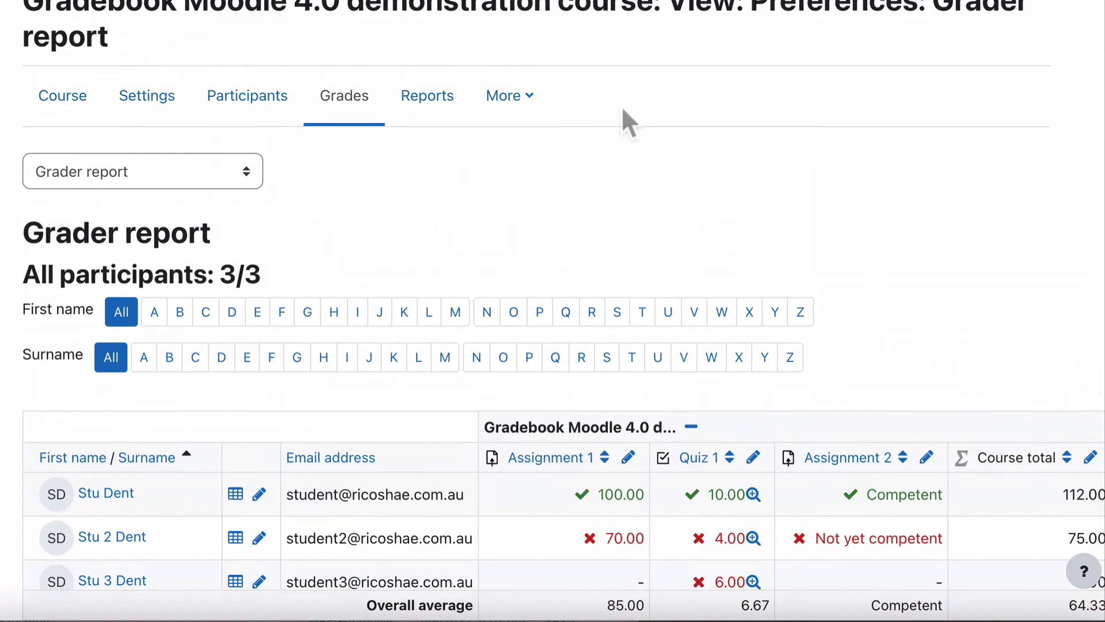
pyautogui.click(166, 168)
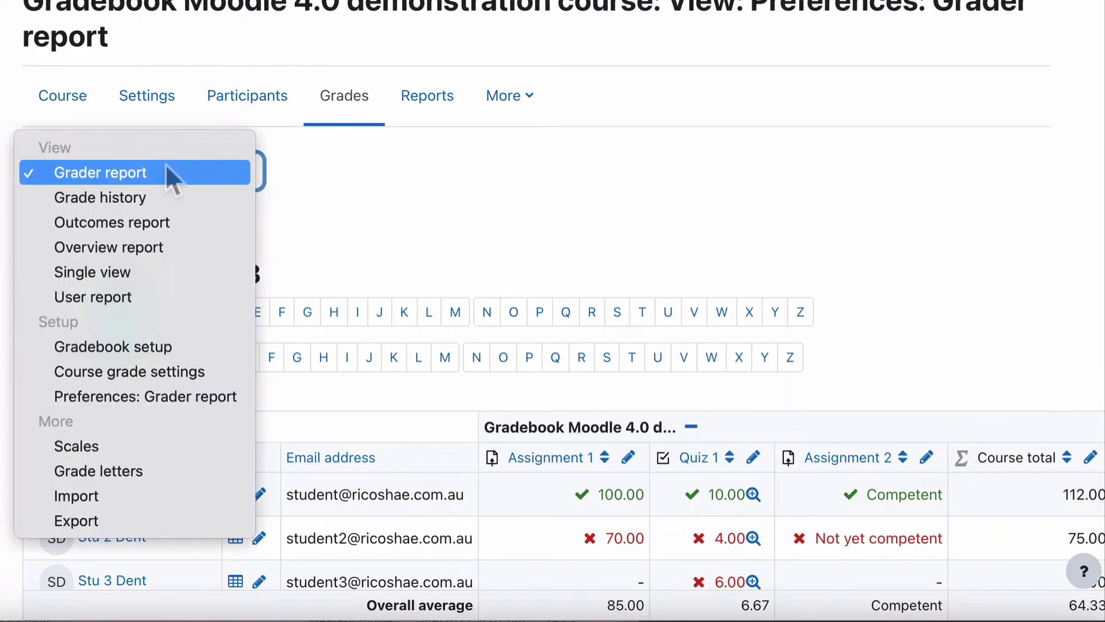
pyautogui.click(164, 352)
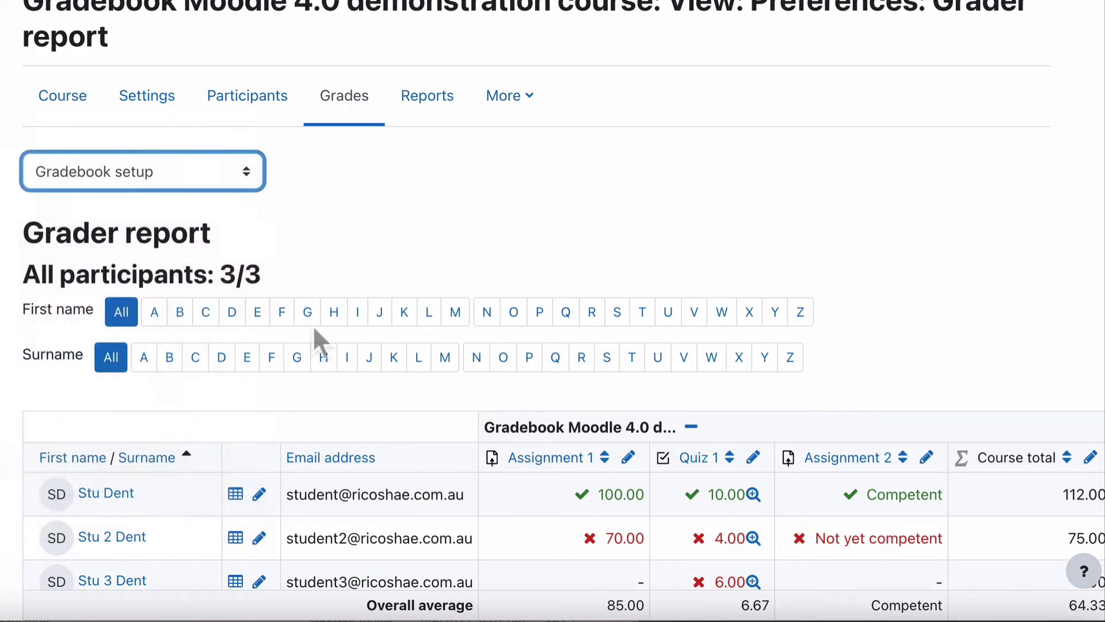
pyautogui.scroll(-2, 419, 419)
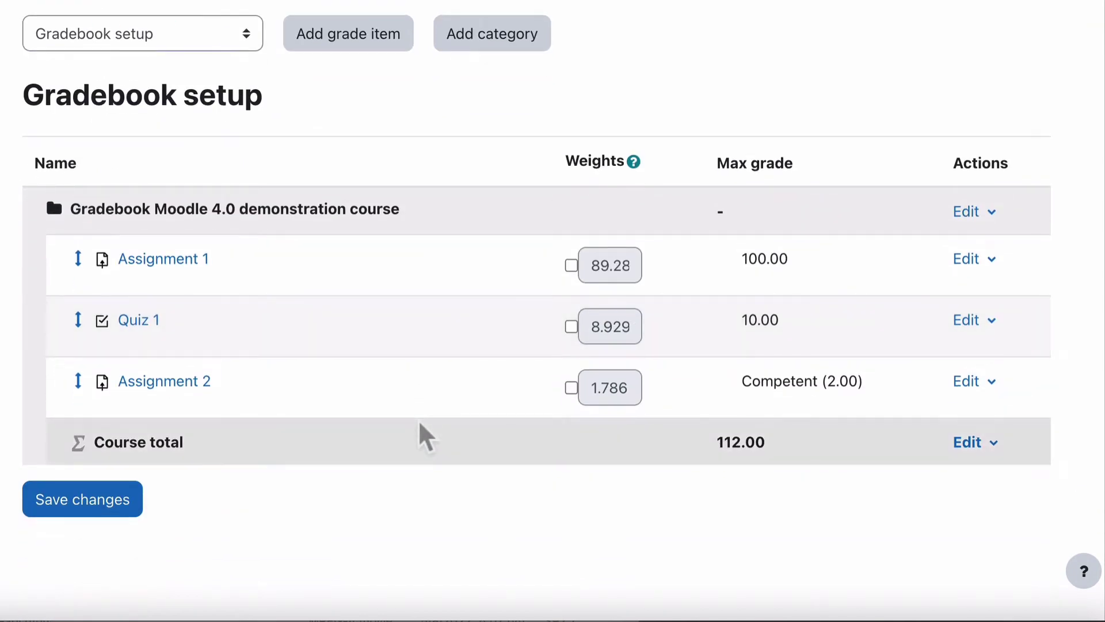
# - Move Assignment 2 between Assignment 1 and Quiz 1 in the gradebook setup
pyautogui.click(78, 382)
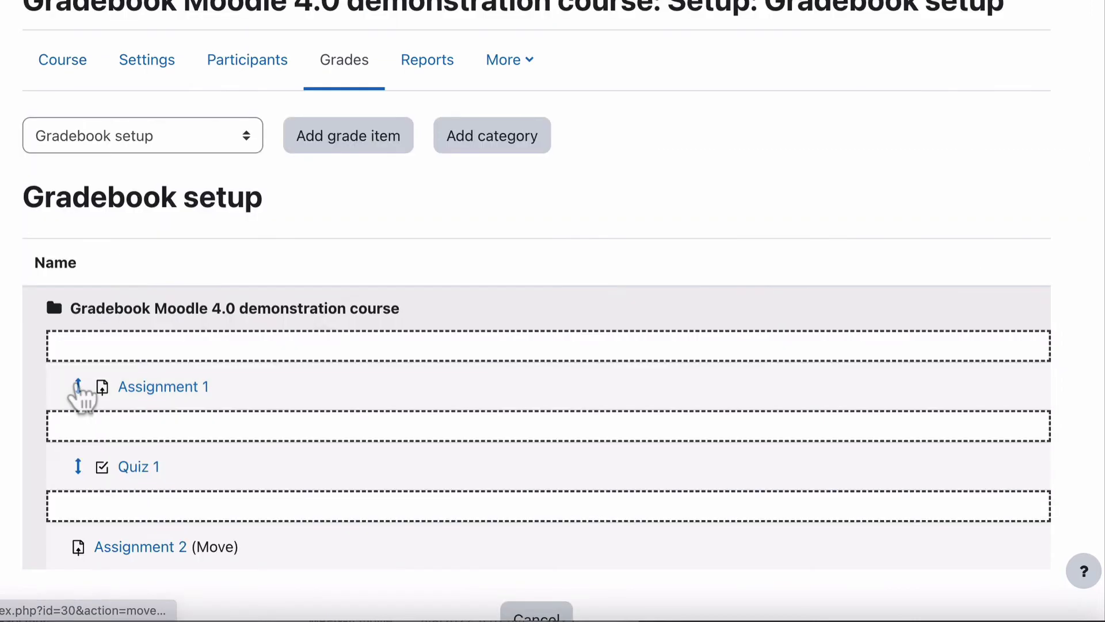
pyautogui.click(133, 440)
pyautogui.scroll(-3, 132, 440)
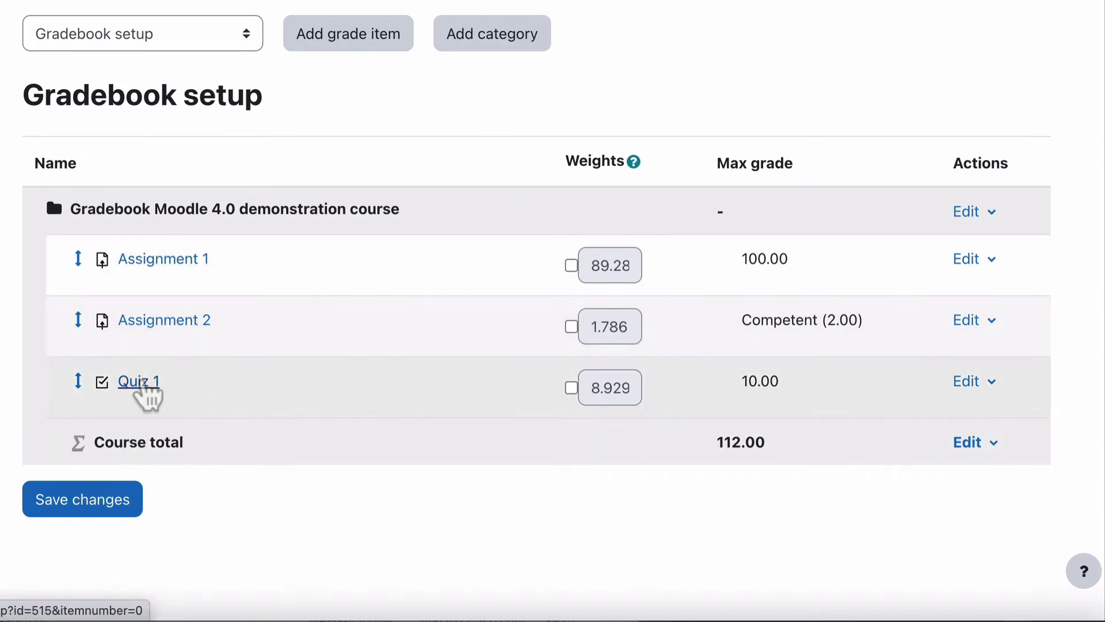
# - Move Quiz 1 ahead of Assignment 1 so it is the first grade item in the course
pyautogui.click(78, 380)
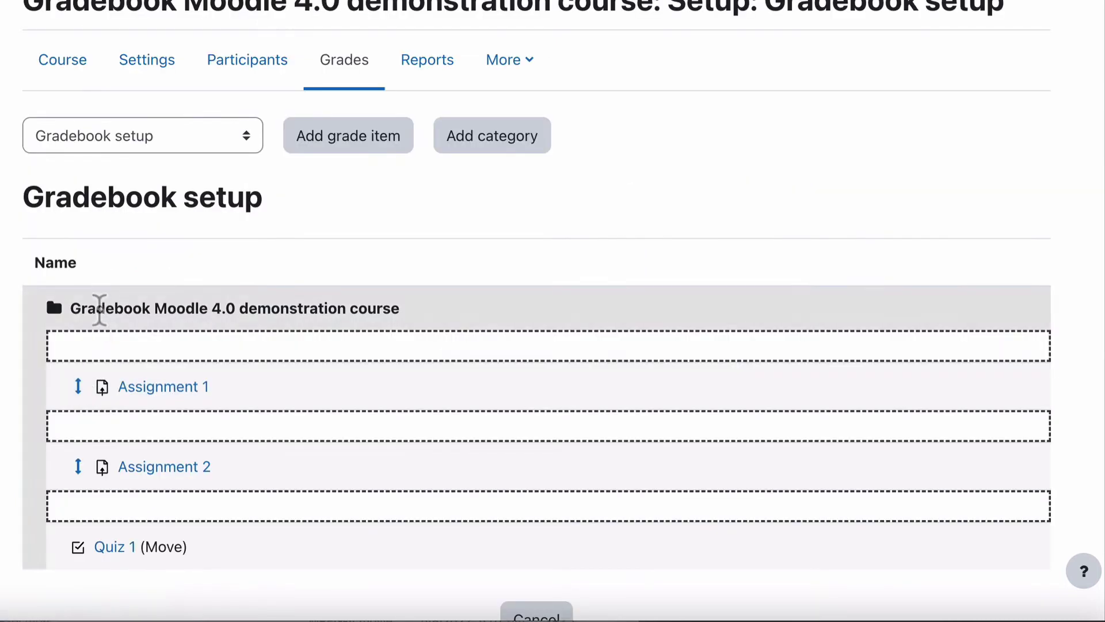
pyautogui.click(89, 347)
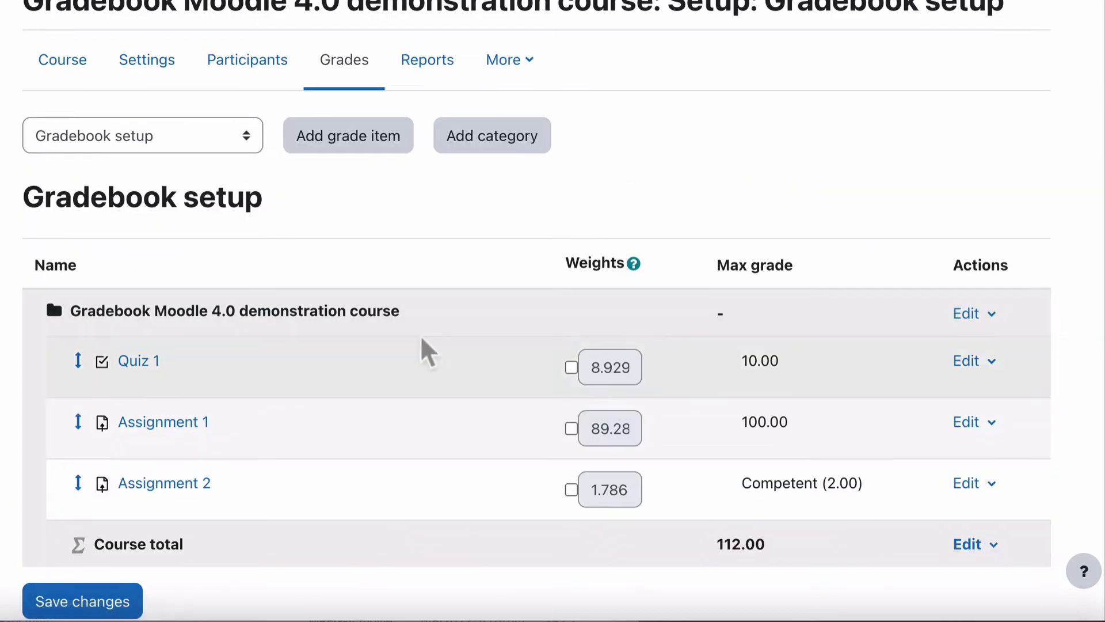
pyautogui.scroll(-2, 421, 339)
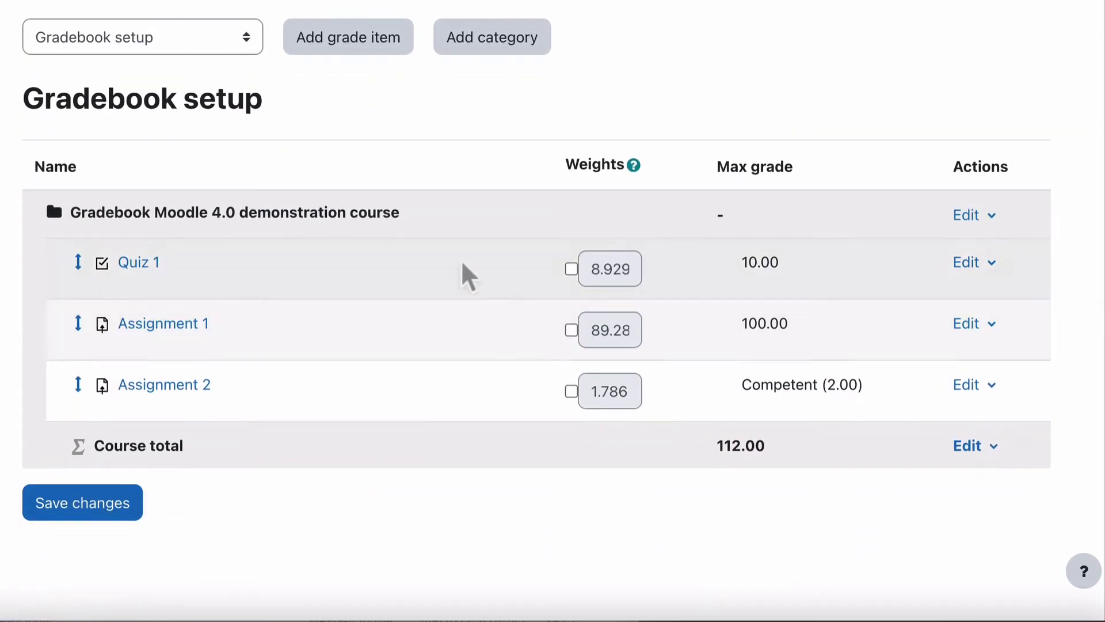
# - Override the grade weights, setting Quiz 1 to 10 and Assignment 1 to 60
pyautogui.click(571, 268)
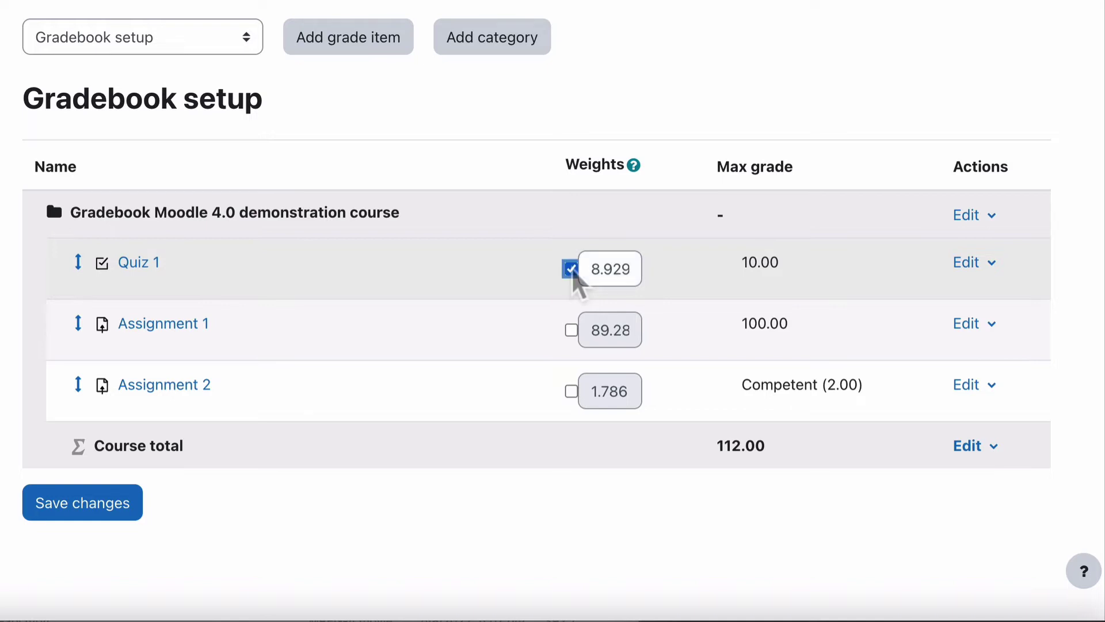
pyautogui.doubleClick(625, 266)
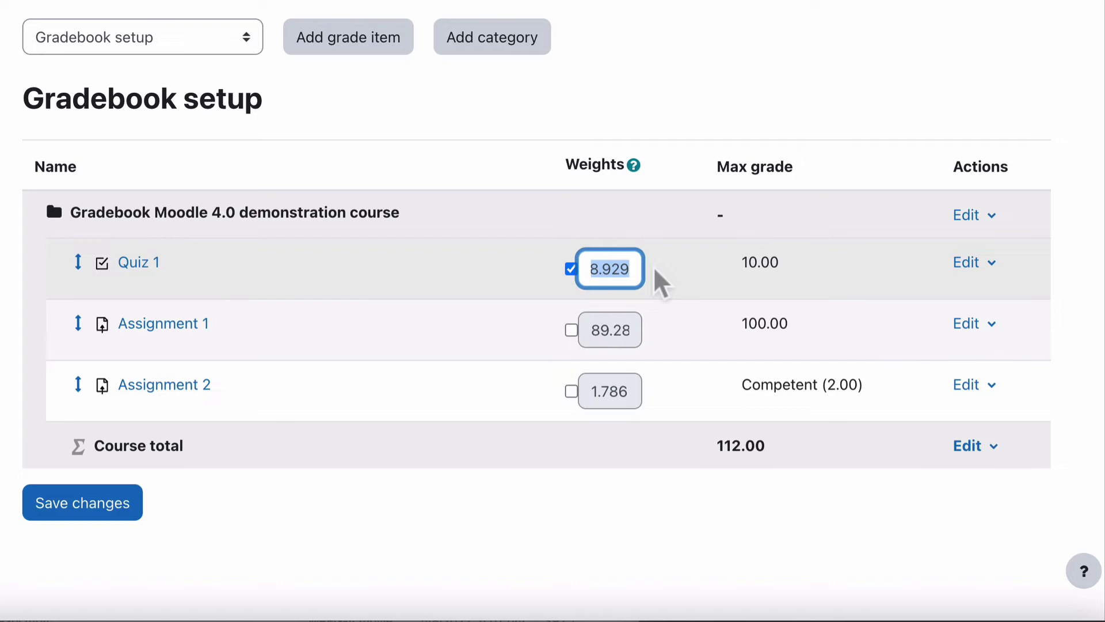
pyautogui.write('10')
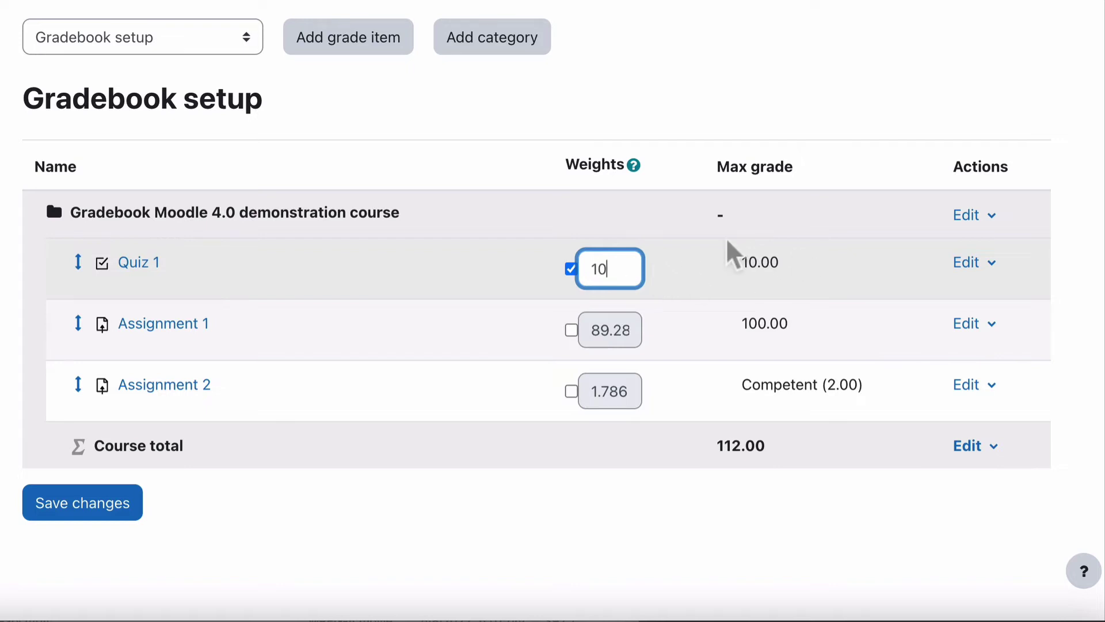
pyautogui.click(571, 331)
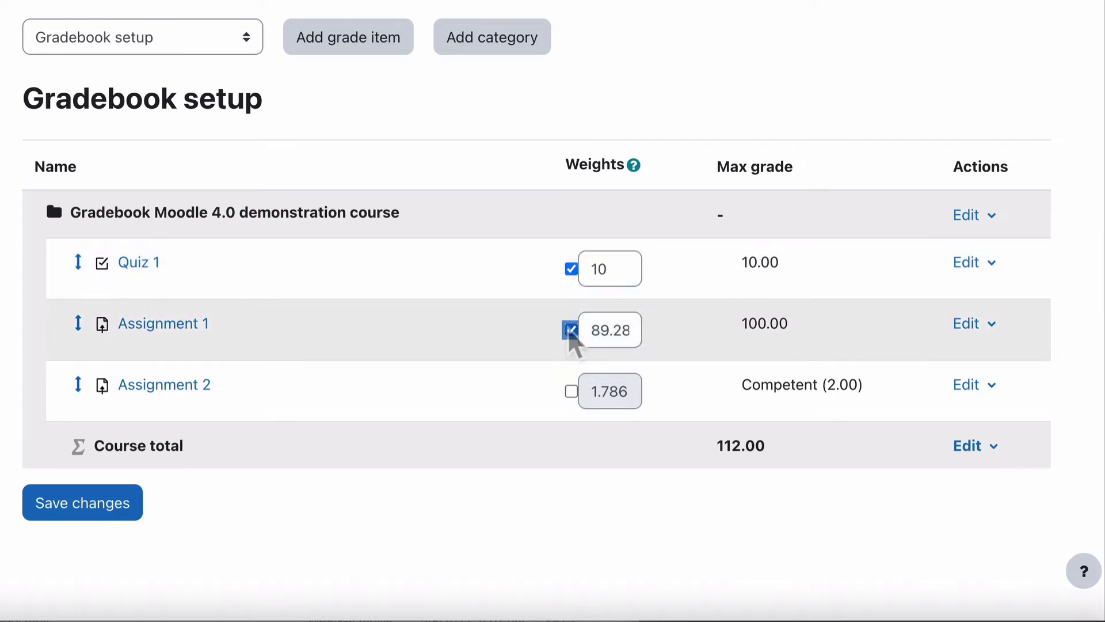
pyautogui.doubleClick(602, 329)
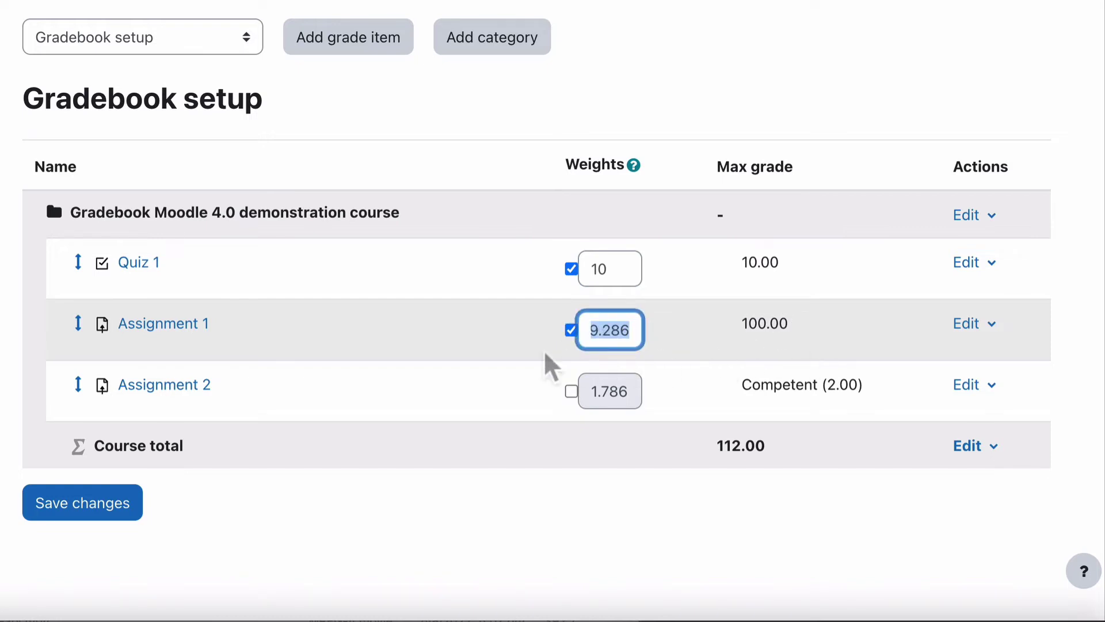
pyautogui.write('6')
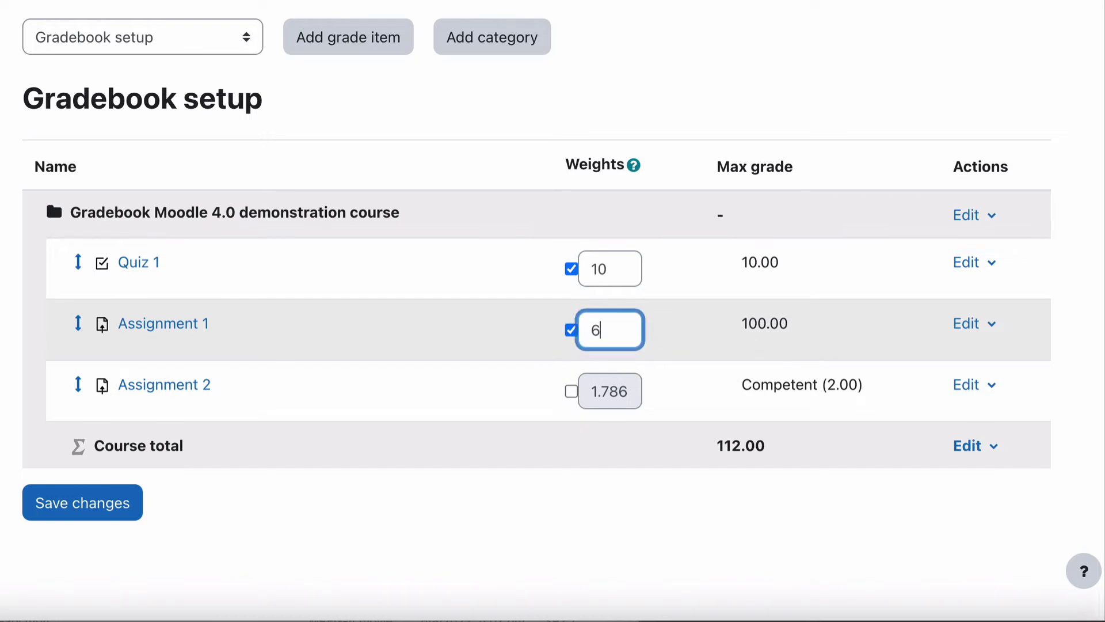
pyautogui.write('0')
# - Override Assignment 2's grade weight with 30
pyautogui.click(571, 391)
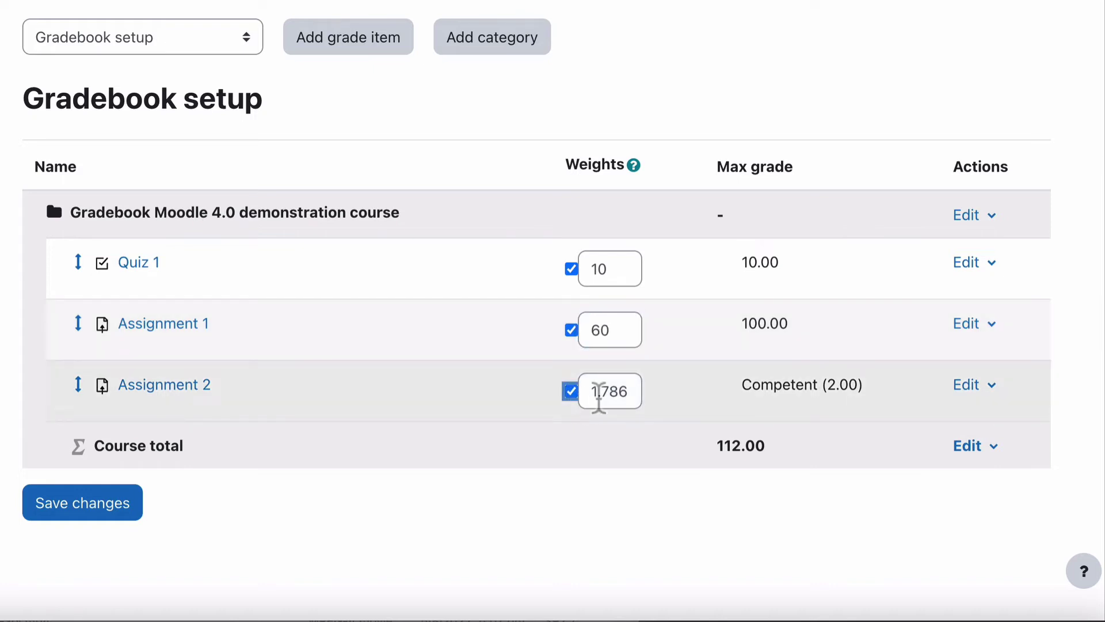
pyautogui.moveTo(587, 391); pyautogui.dragTo(678, 392)
pyautogui.write('30')
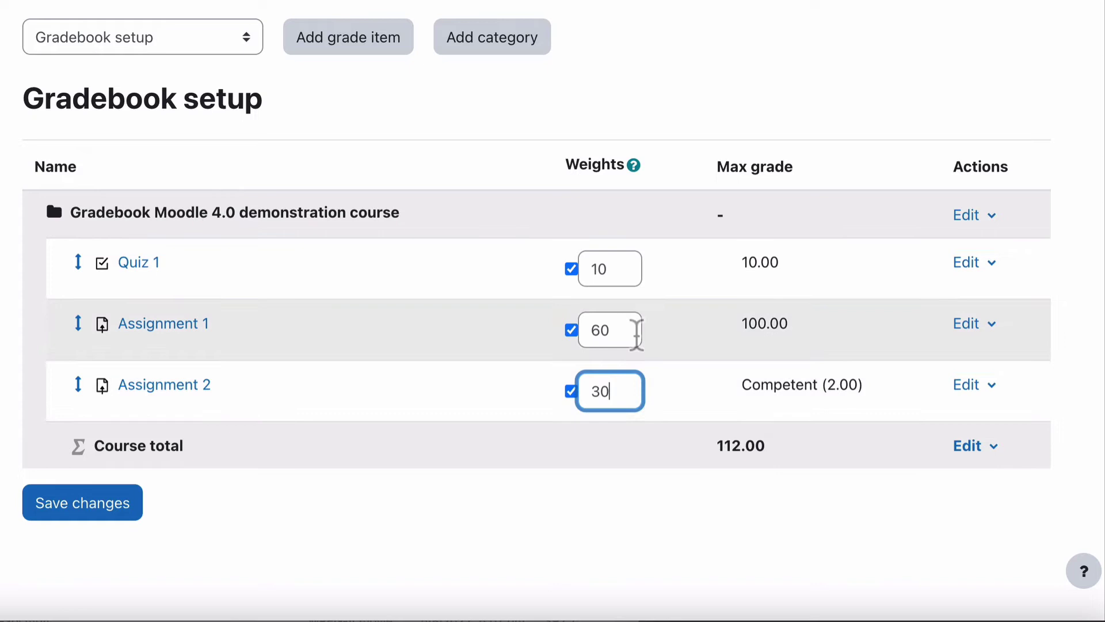
pyautogui.press('Tab')
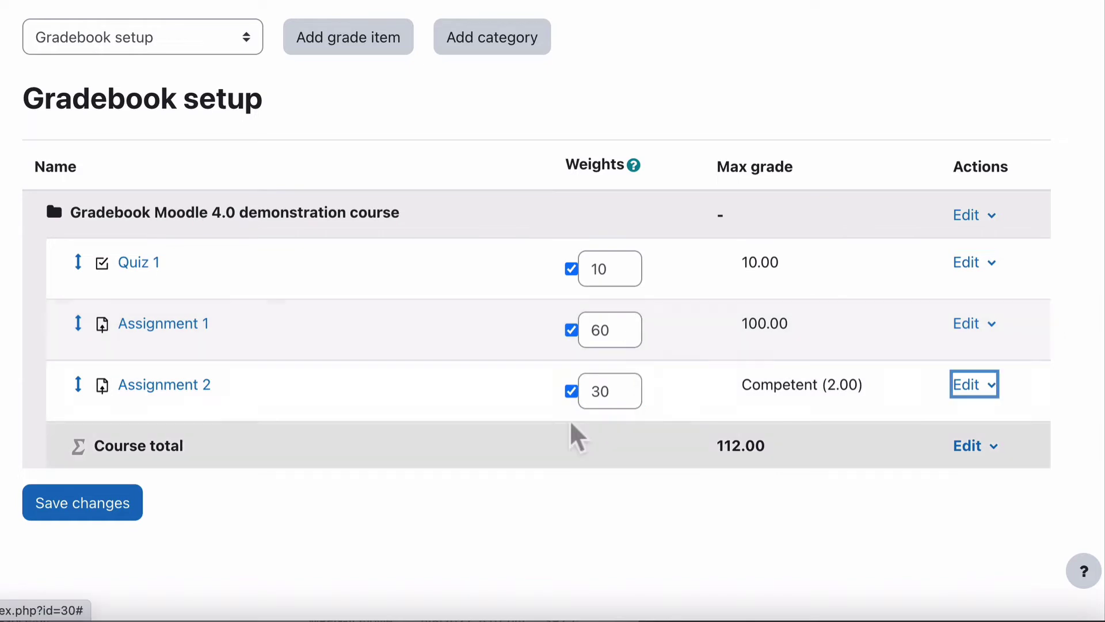
# - Save the weights with Assignment 2's override switched off, and turn that override back on
pyautogui.click(570, 391)
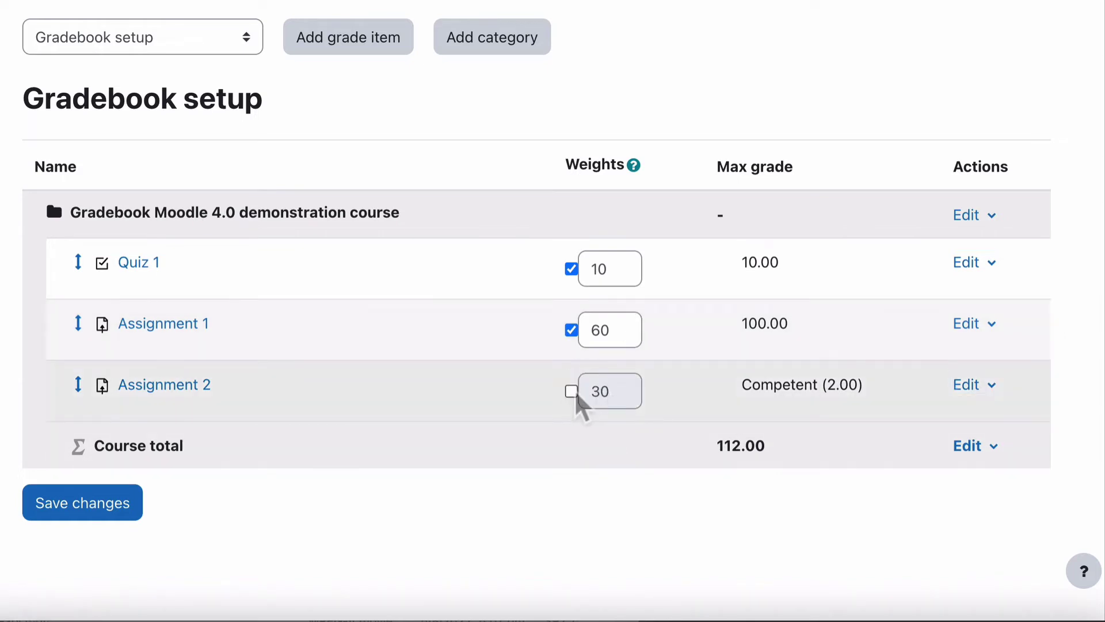
pyautogui.click(121, 509)
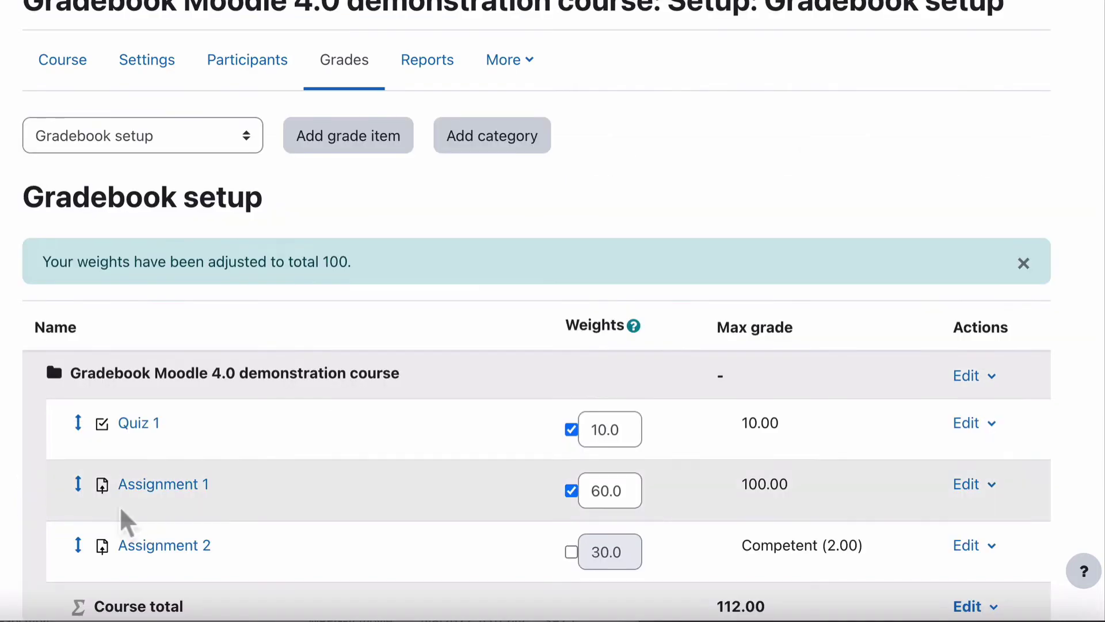
pyautogui.scroll(-3, 606, 487)
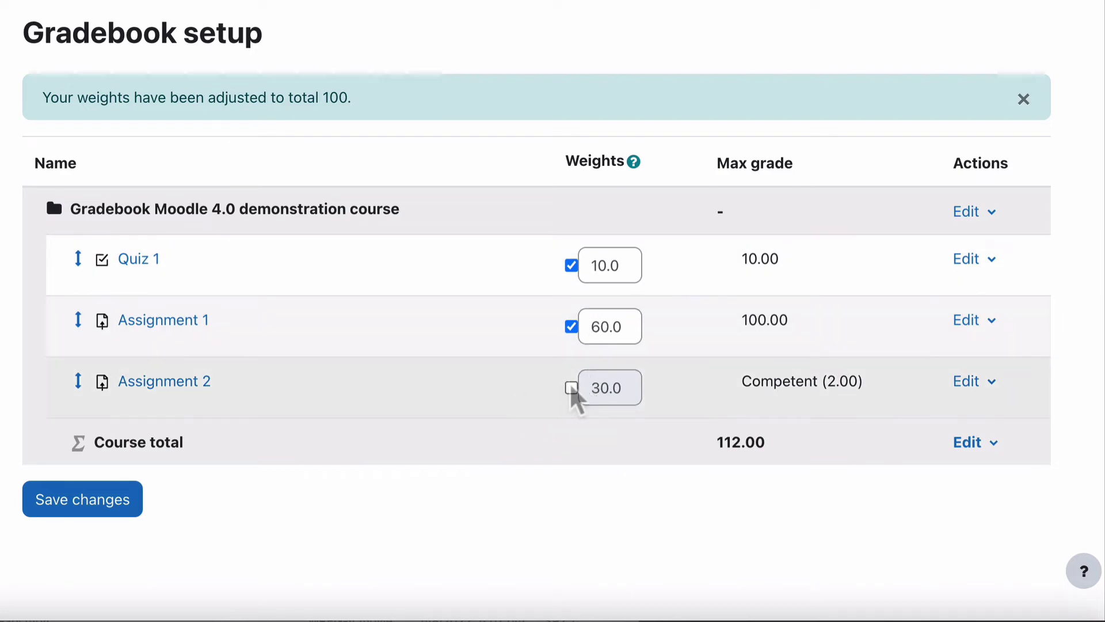
pyautogui.click(570, 386)
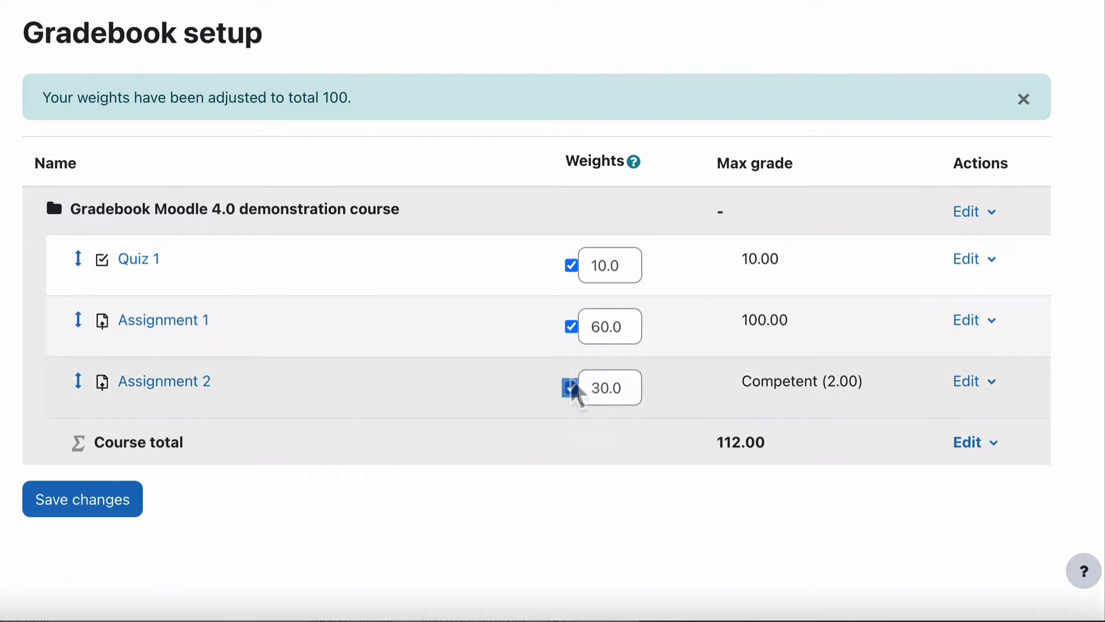
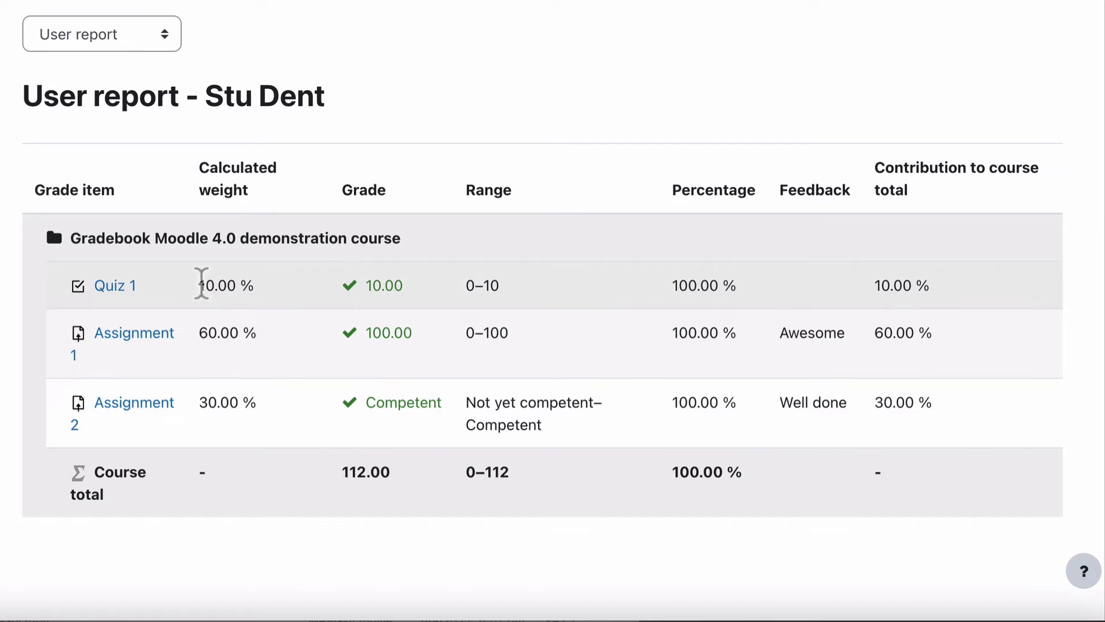
# - Examine the calculated weights, contributions to the course total and overall percentage in the first student's user report
pyautogui.moveTo(200, 286); pyautogui.dragTo(276, 296)
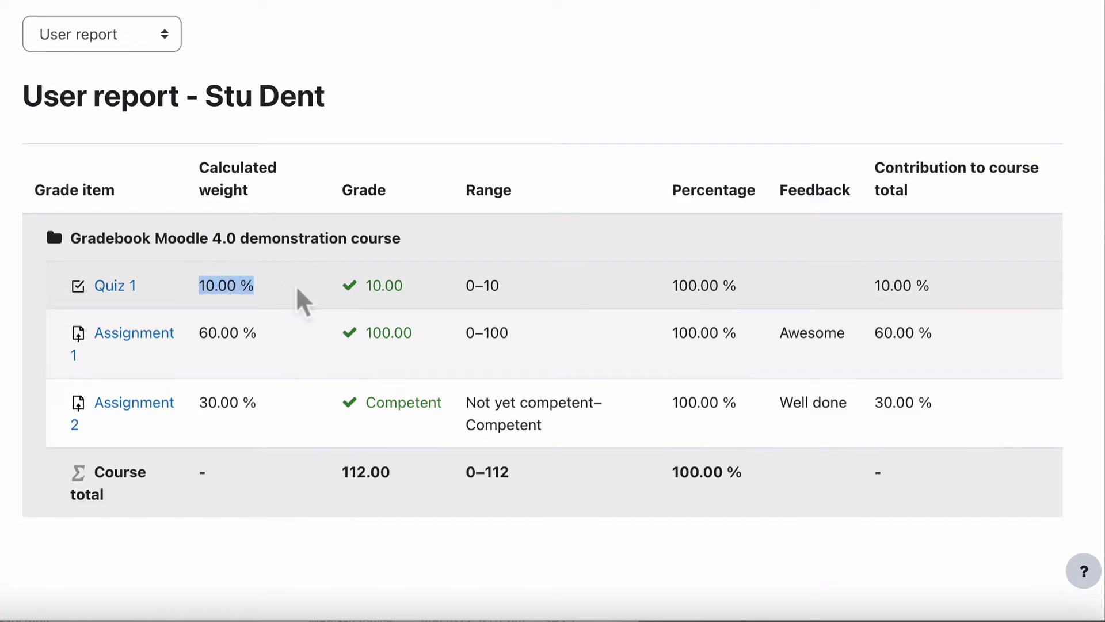
pyautogui.moveTo(201, 333); pyautogui.dragTo(261, 342)
pyautogui.moveTo(200, 402); pyautogui.dragTo(270, 417)
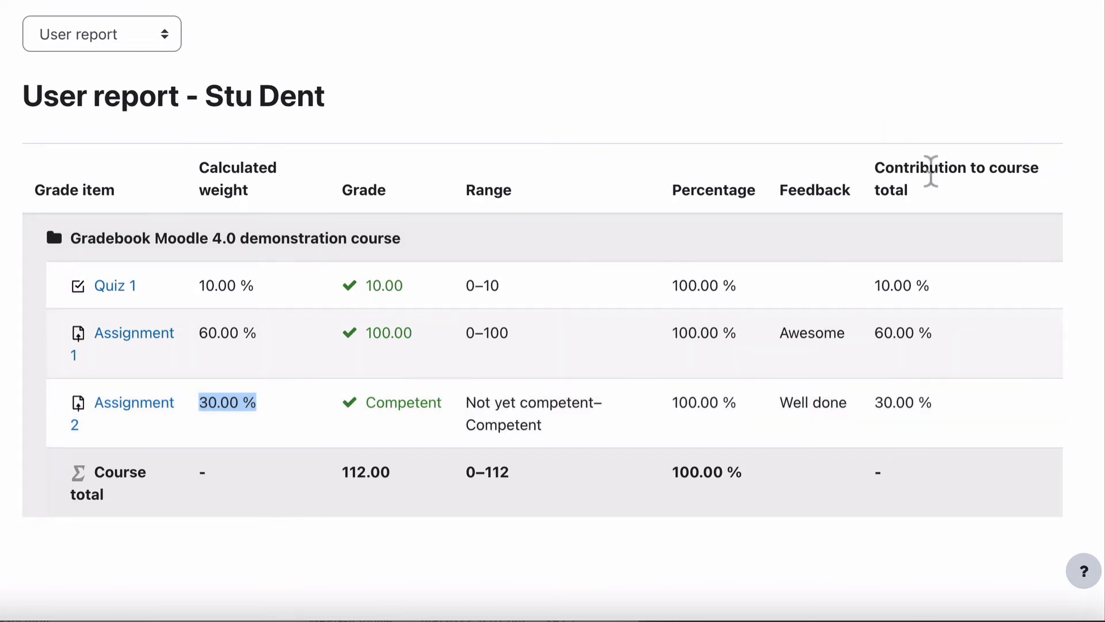
pyautogui.moveTo(881, 285)
pyautogui.mouseDown()
pyautogui.moveTo(908, 282)
pyautogui.moveTo(958, 301)
pyautogui.mouseUp()
pyautogui.moveTo(876, 336); pyautogui.dragTo(973, 343)
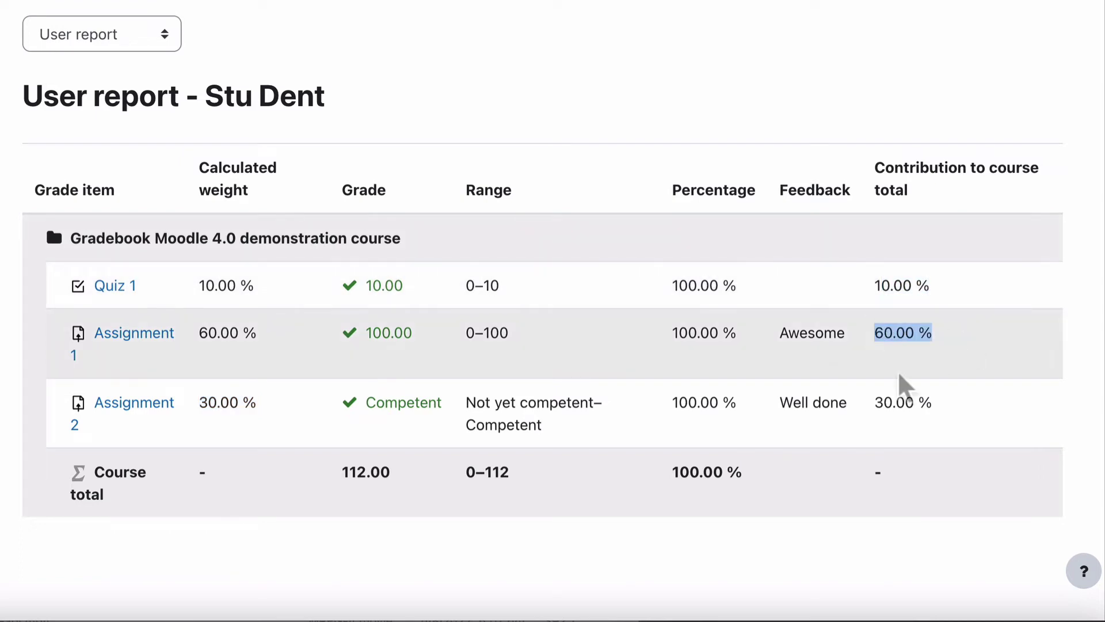
pyautogui.moveTo(873, 403); pyautogui.dragTo(992, 406)
pyautogui.moveTo(668, 478); pyautogui.dragTo(777, 473)
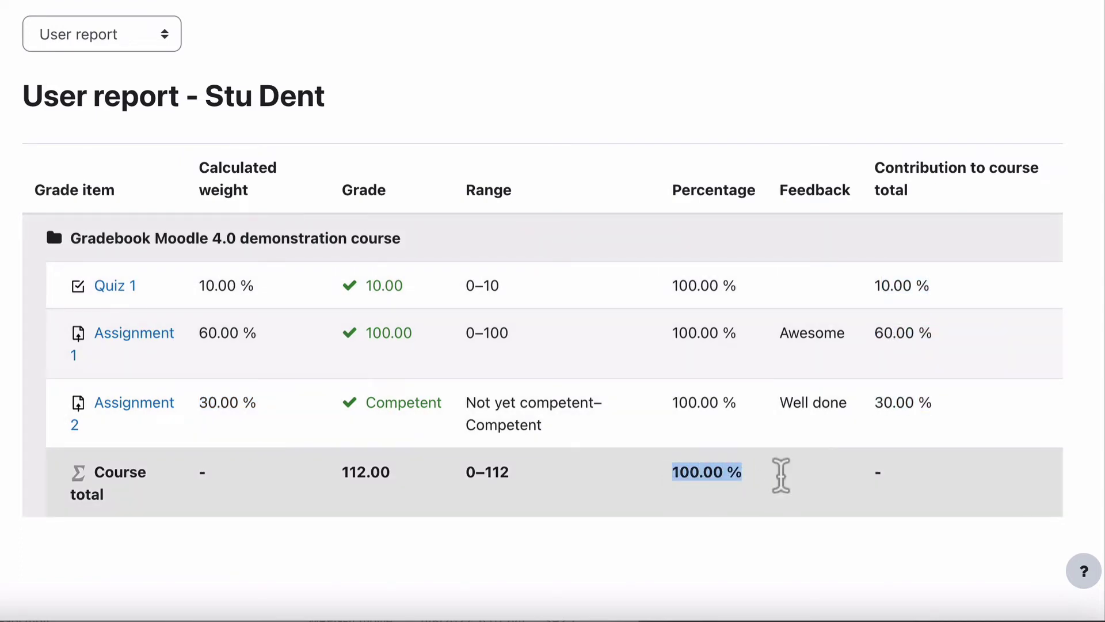
pyautogui.click(548, 493)
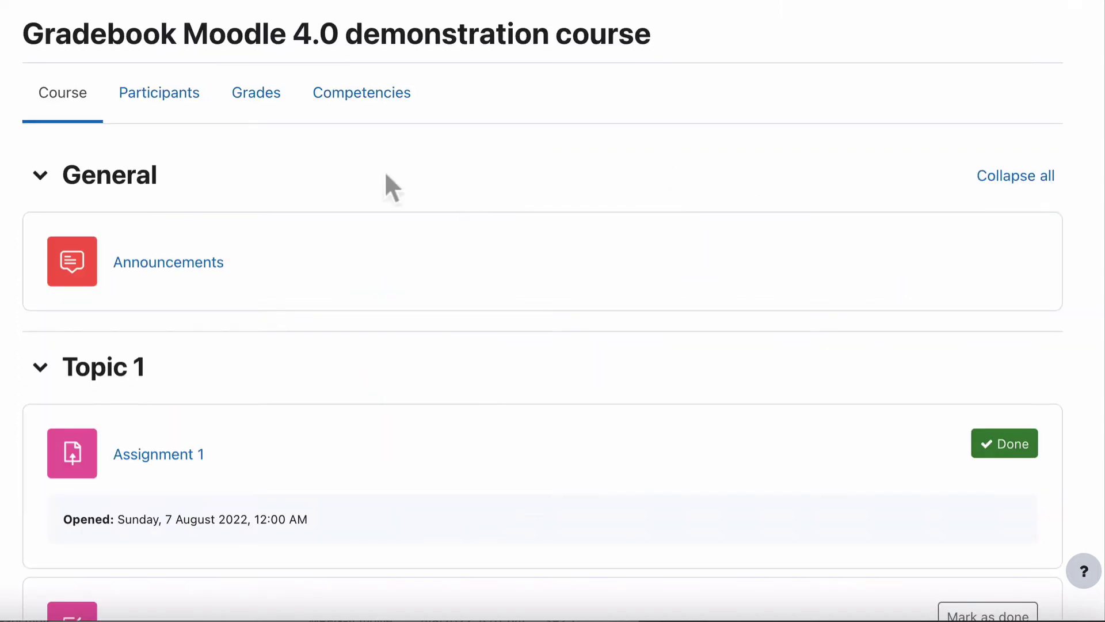
# - Open the second student's grades and examine the calculated weights of Quiz 1, Assignment 1 and Assignment 2
pyautogui.click(257, 99)
pyautogui.scroll(-2, 541, 273)
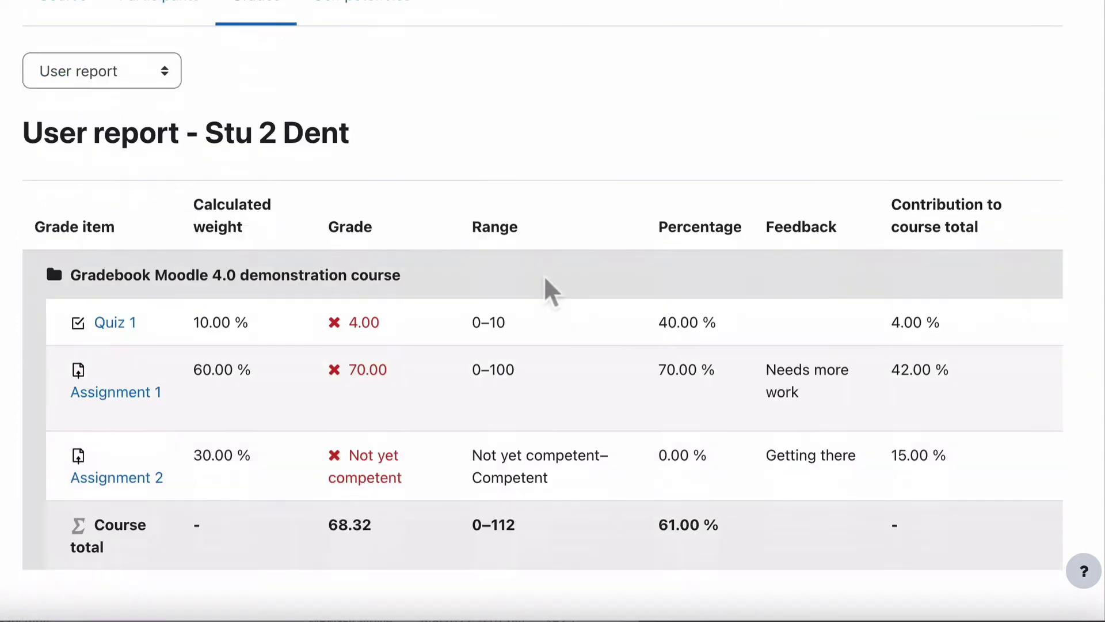
pyautogui.scroll(-1, 544, 275)
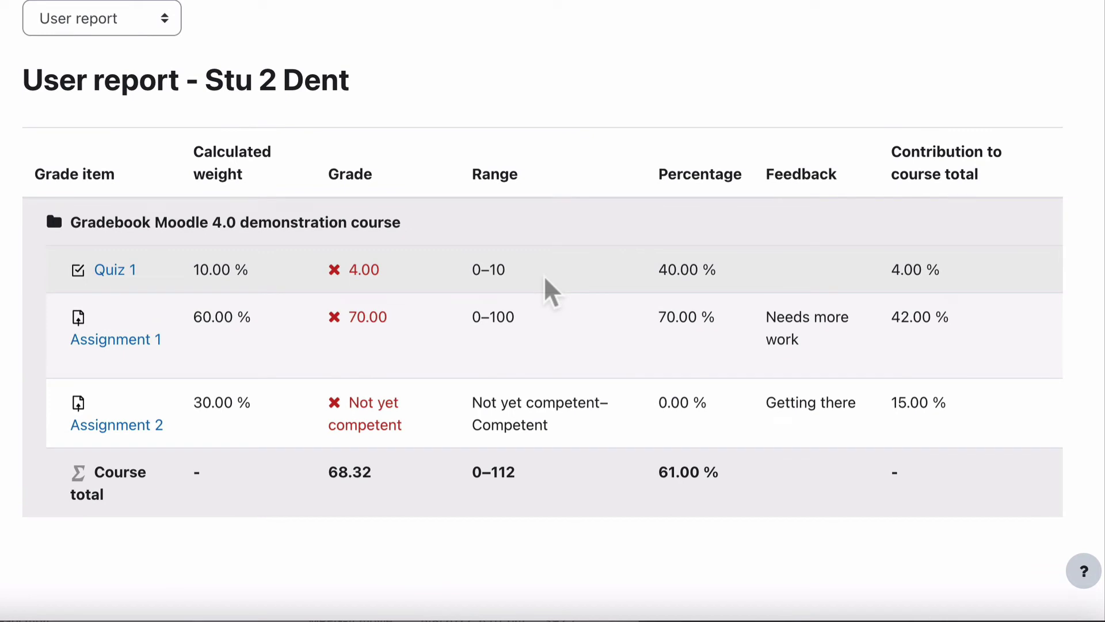
pyautogui.tripleClick(216, 268)
pyautogui.tripleClick(214, 316)
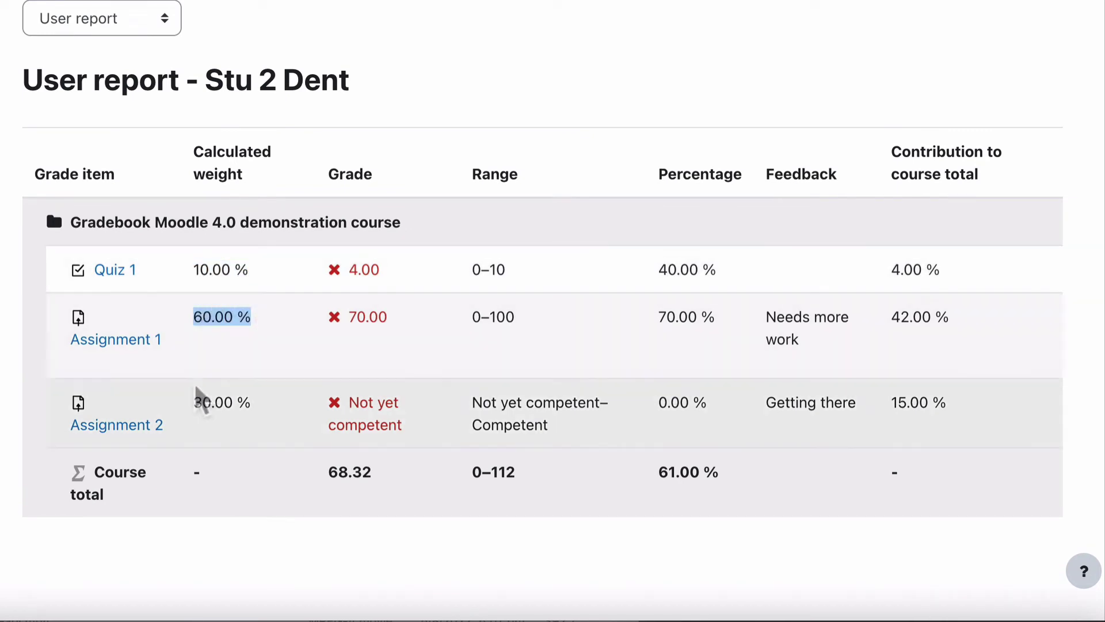
pyautogui.moveTo(196, 403); pyautogui.dragTo(256, 410)
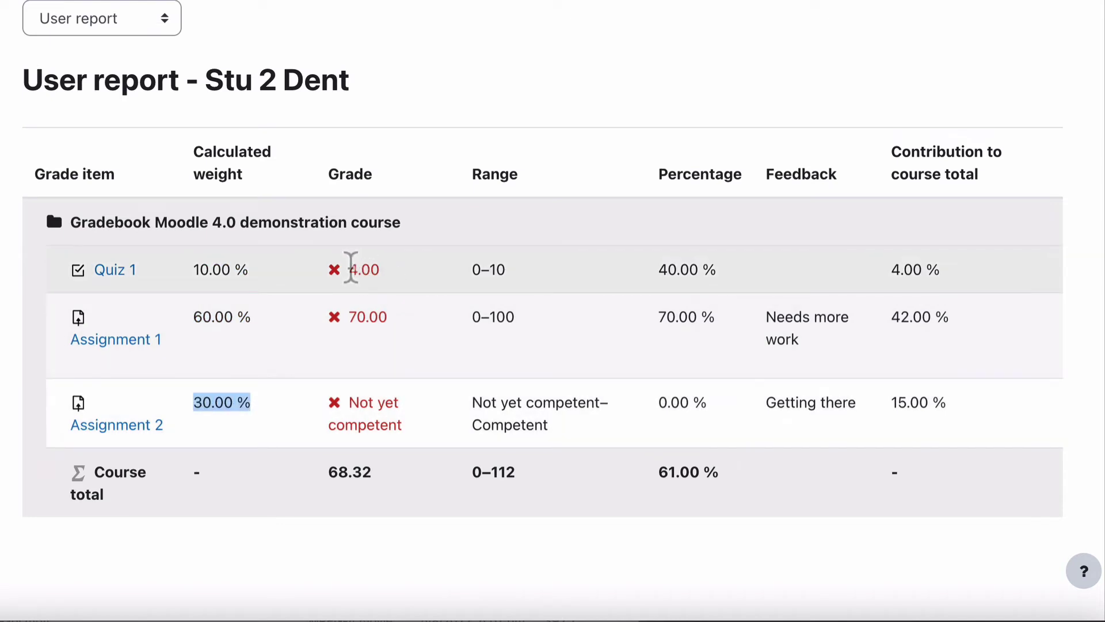
# - Compare Quiz 1's grade, percentage and weight with its contribution to the course total, and check Assignment 1's contribution
pyautogui.moveTo(350, 269); pyautogui.dragTo(357, 268)
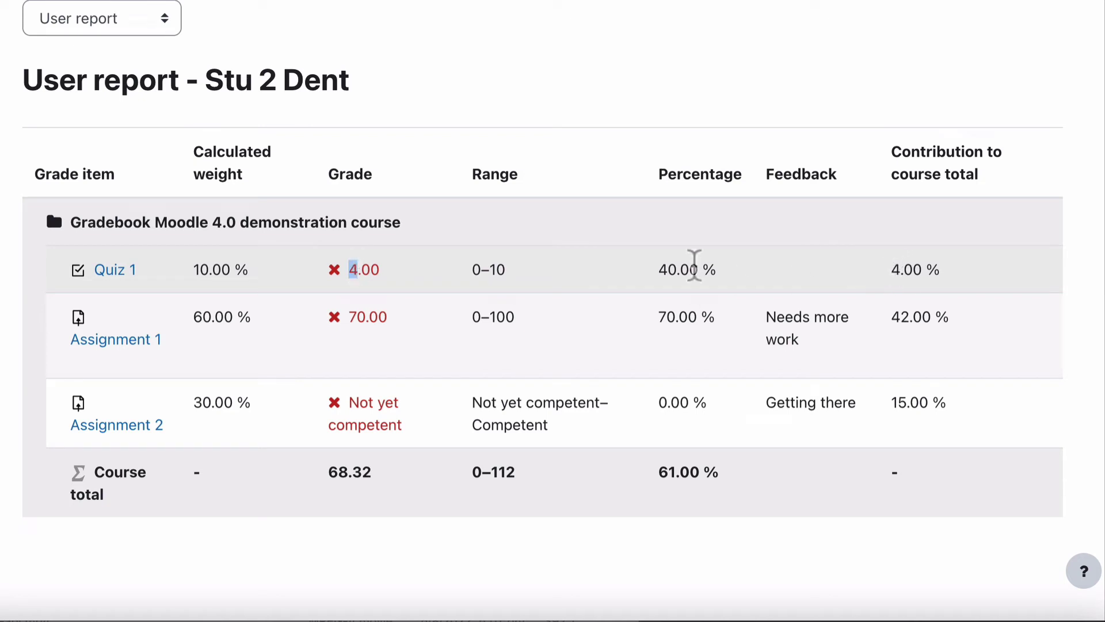
pyautogui.moveTo(655, 270); pyautogui.dragTo(737, 272)
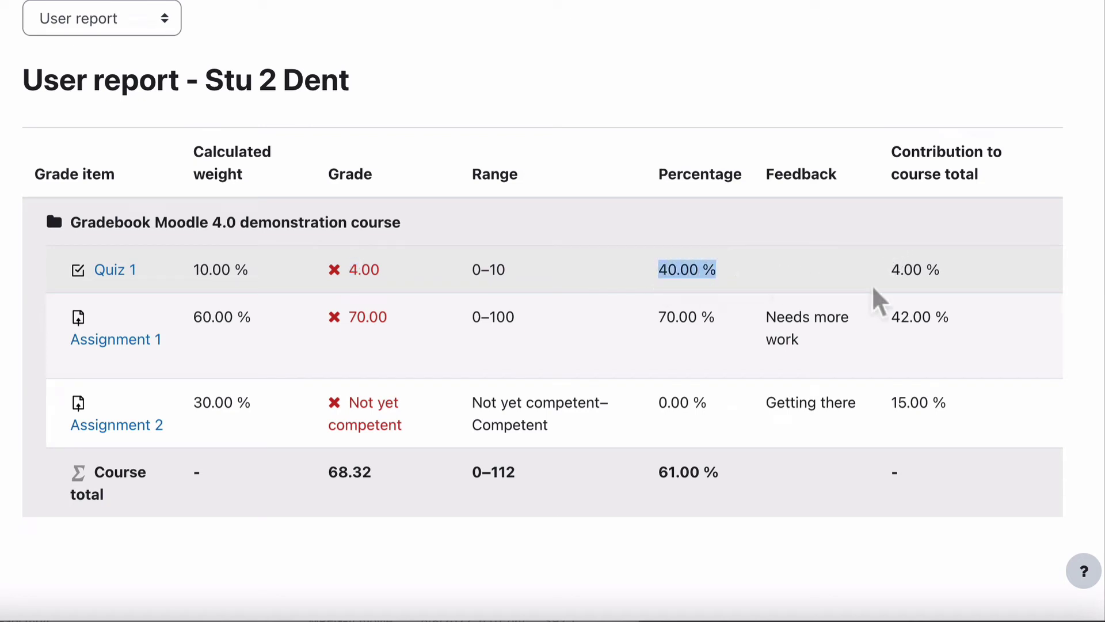
pyautogui.moveTo(893, 268); pyautogui.dragTo(939, 268)
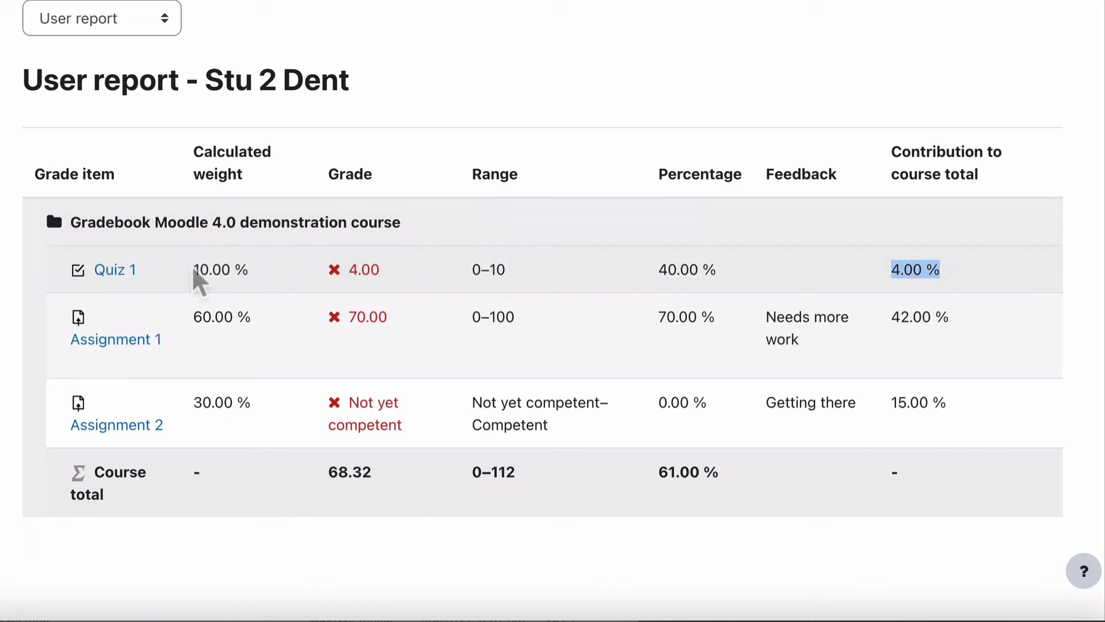
pyautogui.moveTo(196, 268); pyautogui.dragTo(271, 284)
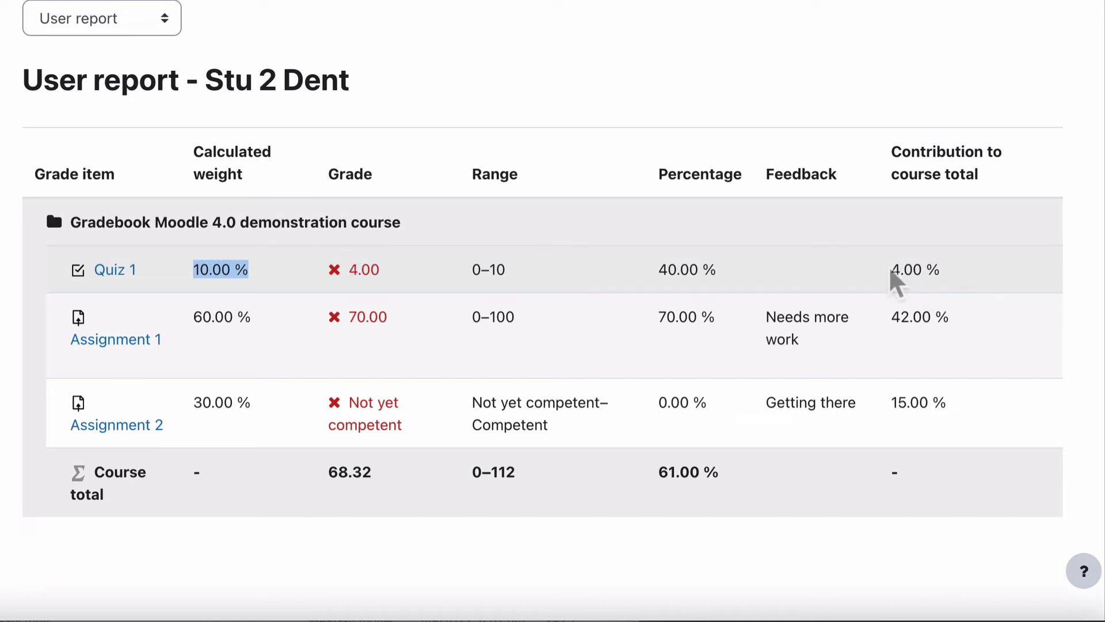
pyautogui.moveTo(889, 266); pyautogui.dragTo(961, 265)
pyautogui.moveTo(896, 153); pyautogui.dragTo(1011, 184)
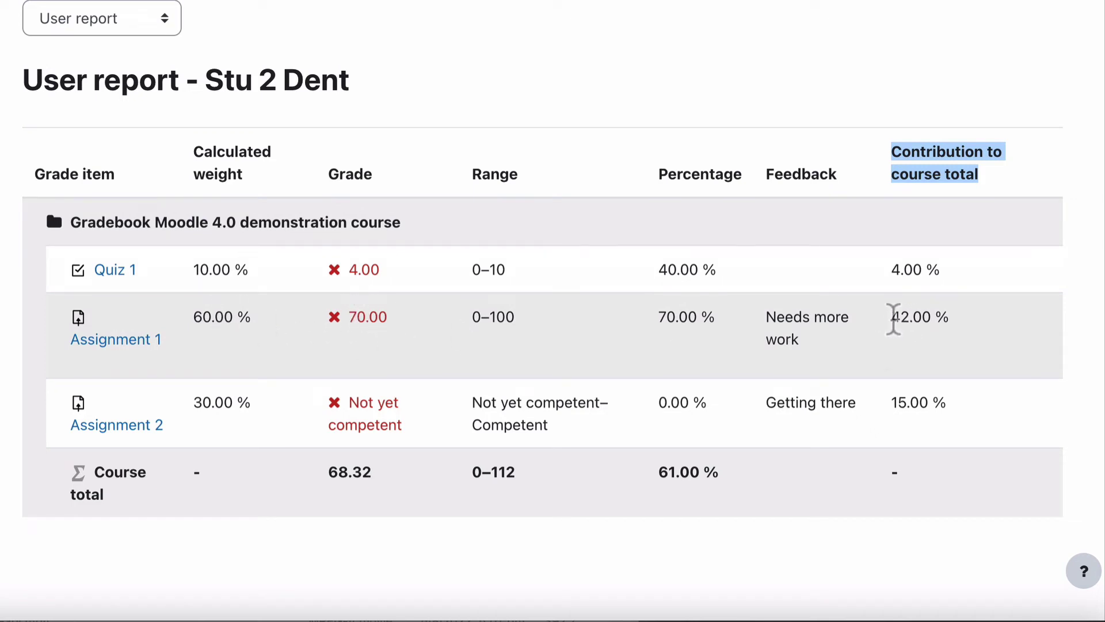
pyautogui.moveTo(893, 319); pyautogui.dragTo(982, 333)
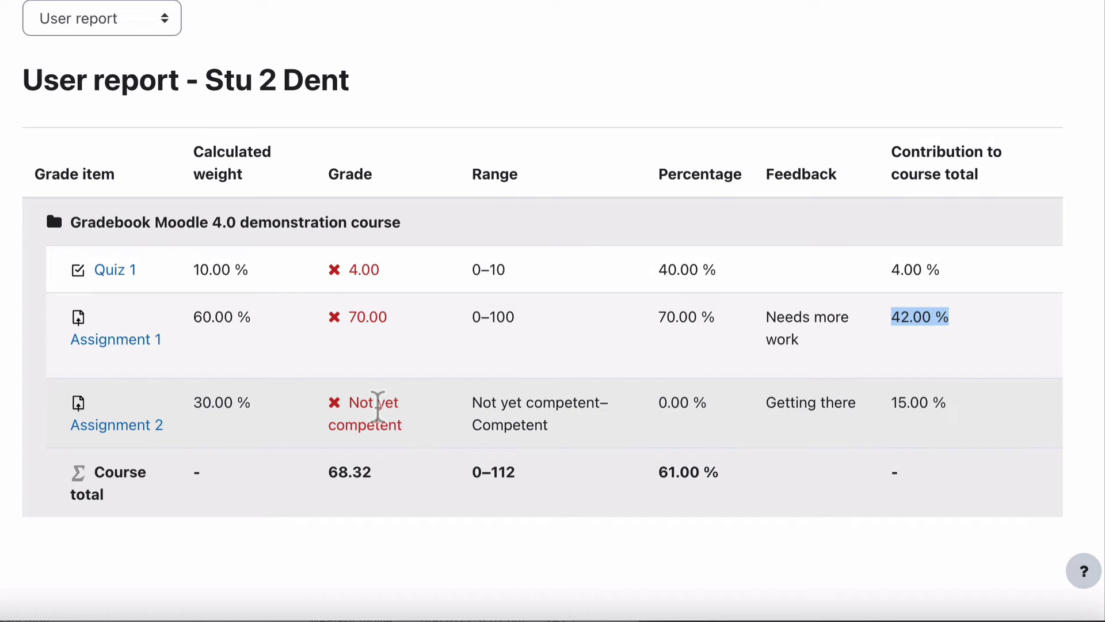
# - Compare Assignment 2's calculated weight and competency grade with its contribution to the course total
pyautogui.moveTo(194, 399); pyautogui.dragTo(259, 414)
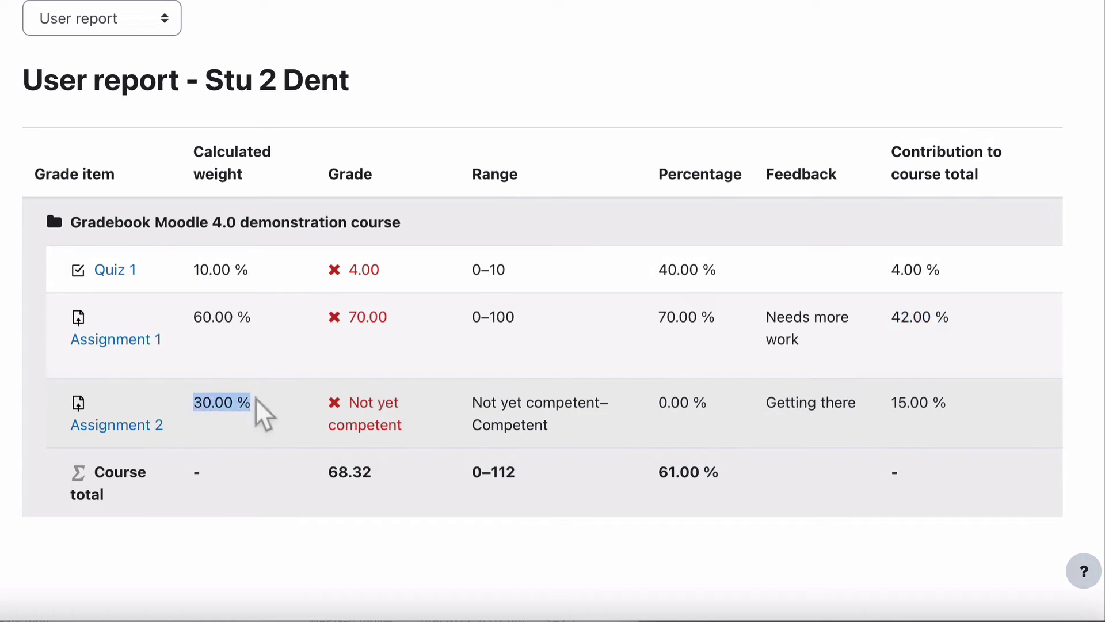
pyautogui.tripleClick(374, 402)
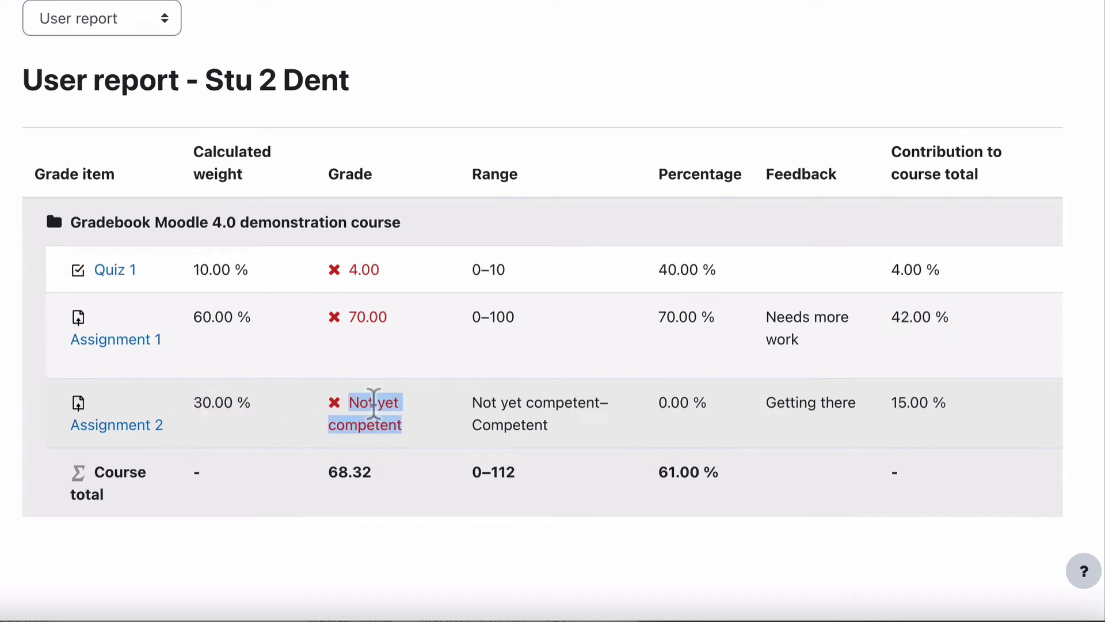
pyautogui.tripleClick(902, 403)
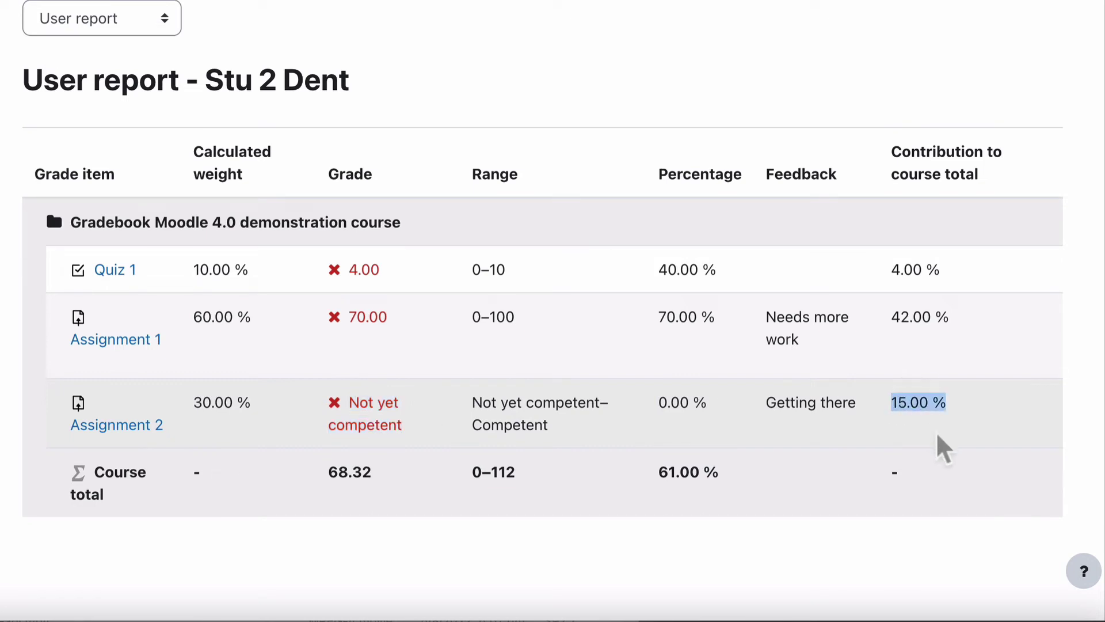
pyautogui.tripleClick(219, 402)
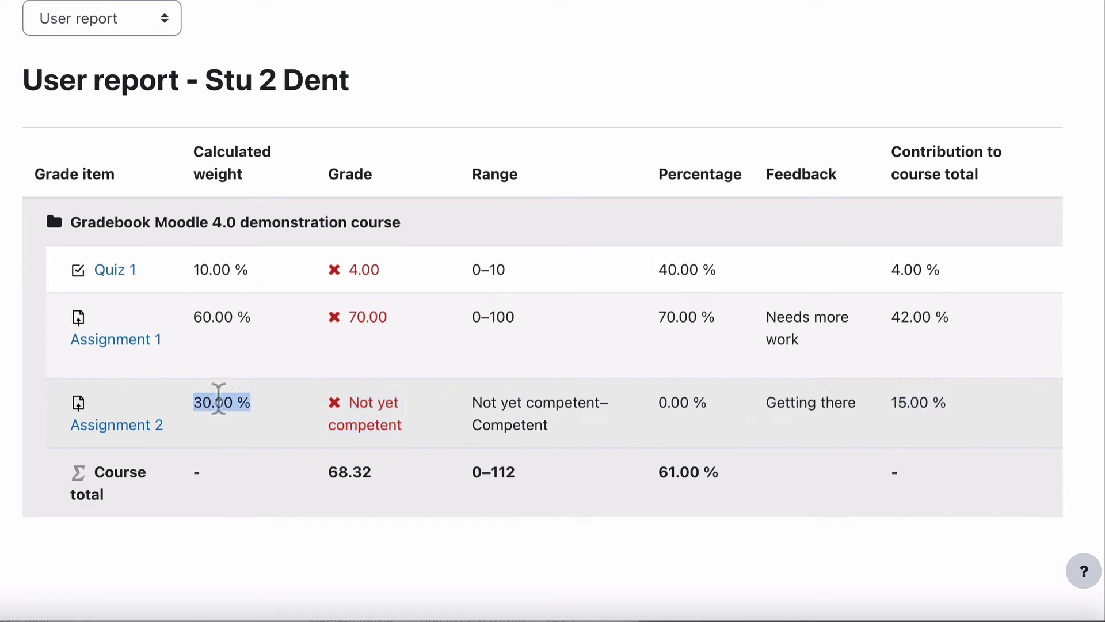
pyautogui.click(533, 507)
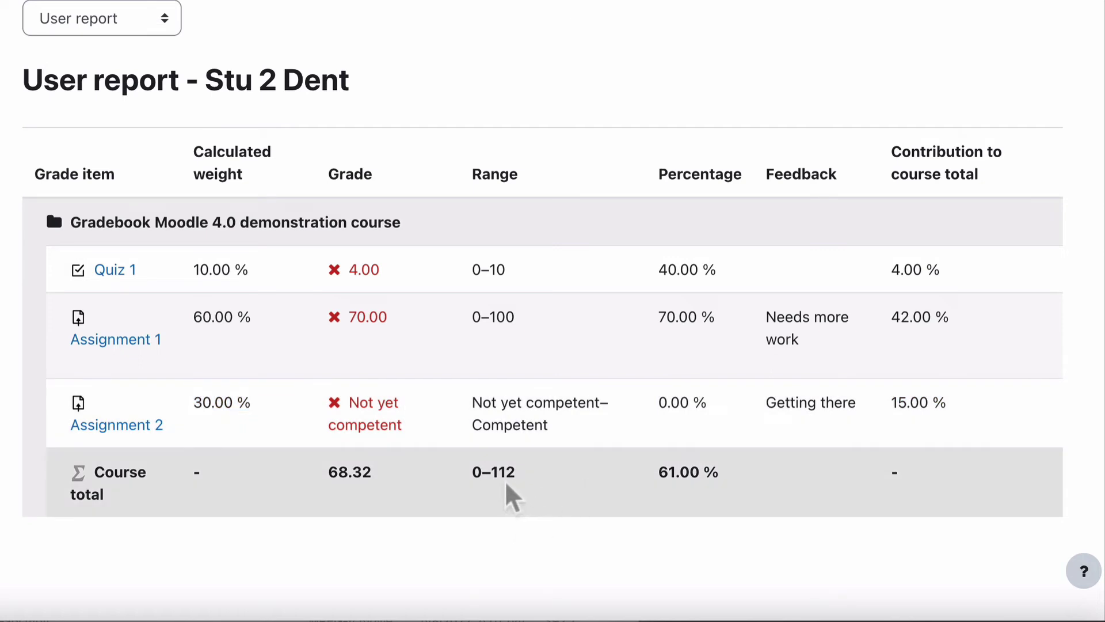
# - Check the grade, percentage and range of the second student's course total
pyautogui.tripleClick(332, 471)
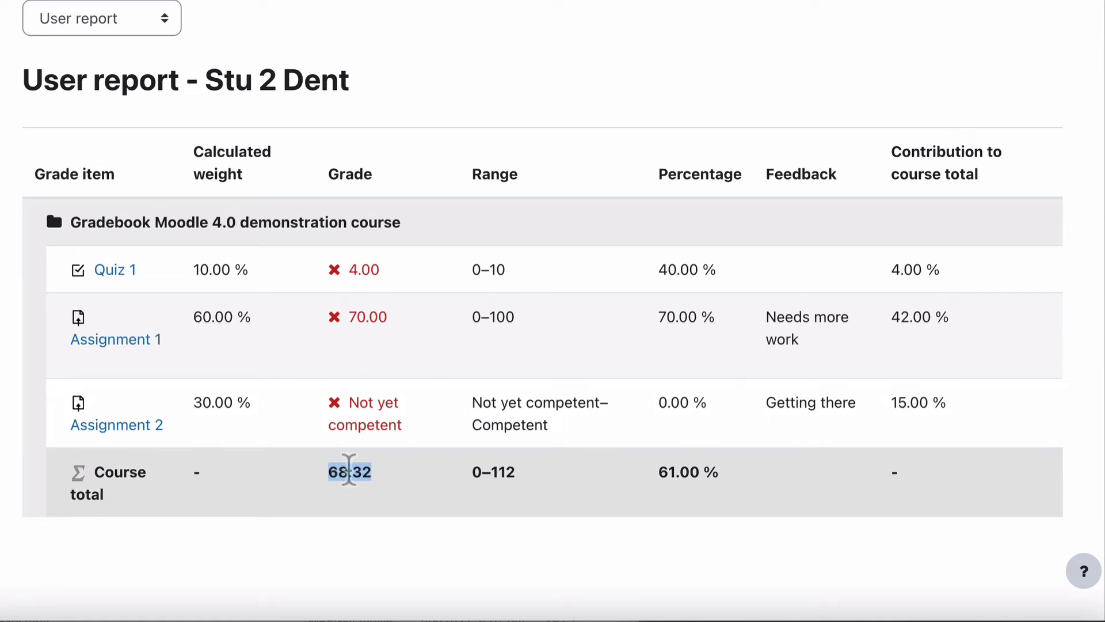
pyautogui.moveTo(657, 467); pyautogui.dragTo(706, 469)
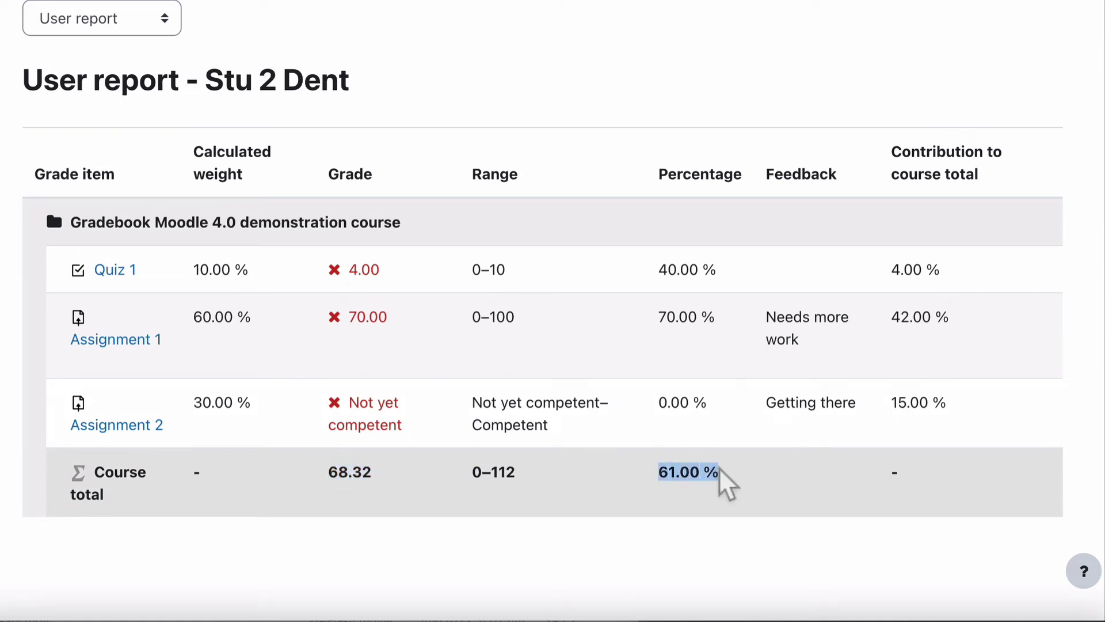
pyautogui.click(505, 467)
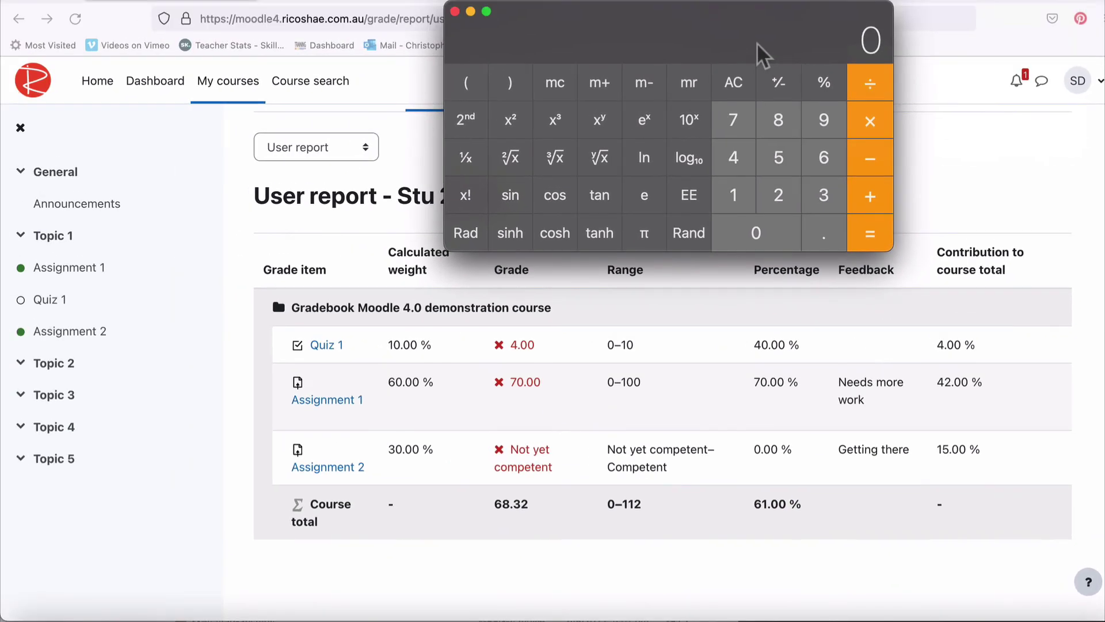
# - Calculate 61% of 112 in the Calculator and compare the result with the course total grade in the student's report
pyautogui.write('112')
pyautogui.click(871, 127)
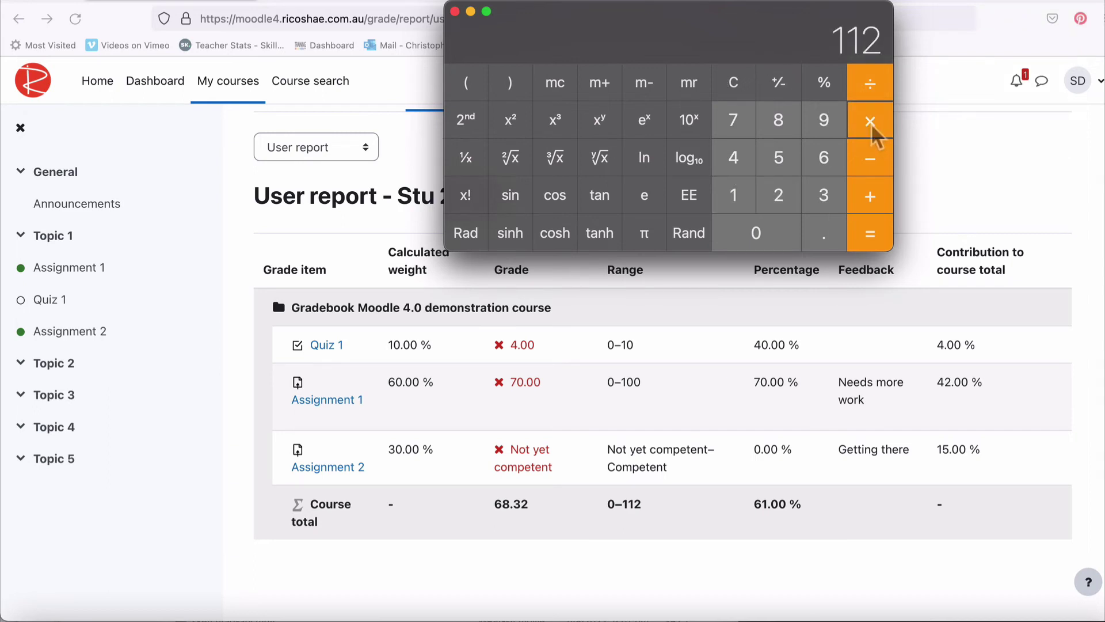
pyautogui.click(825, 159)
pyautogui.click(748, 193)
pyautogui.click(829, 84)
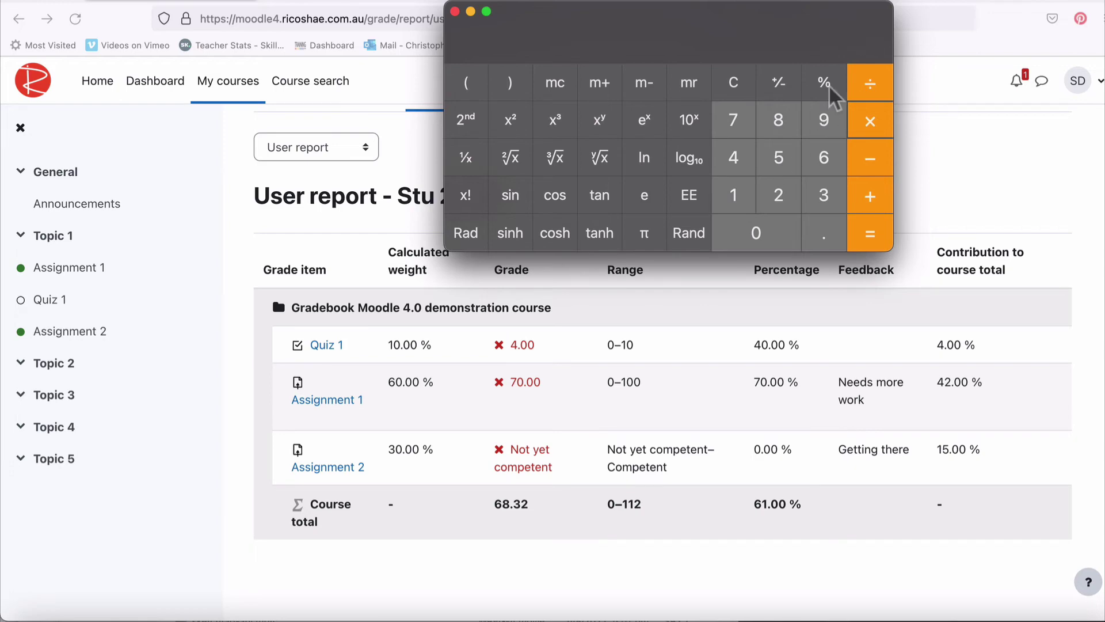
pyautogui.click(869, 233)
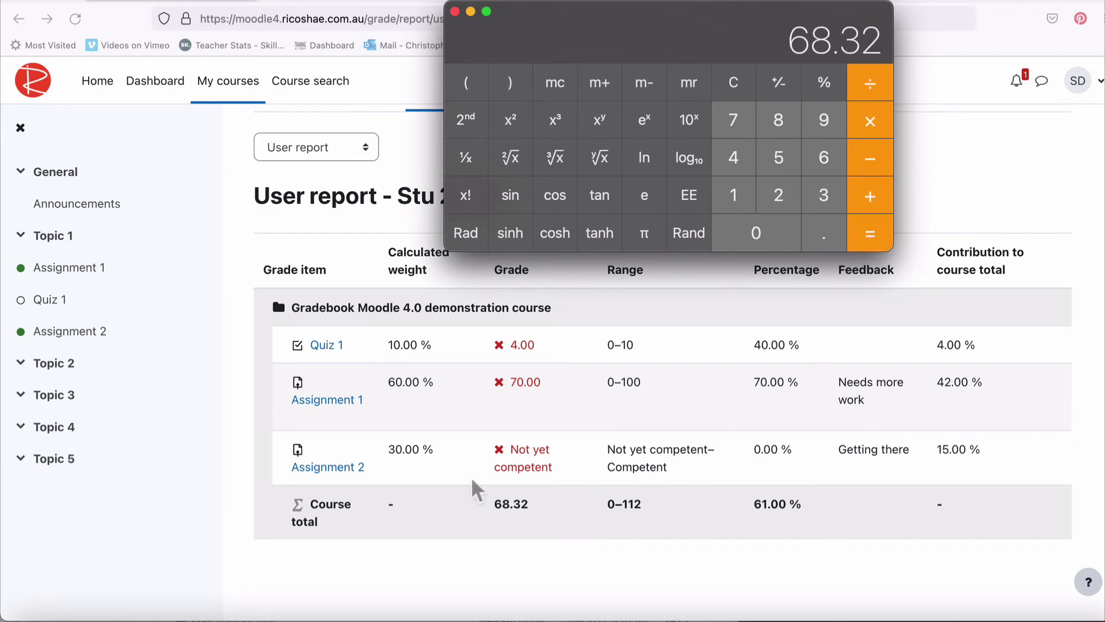
pyautogui.moveTo(495, 504); pyautogui.dragTo(529, 503)
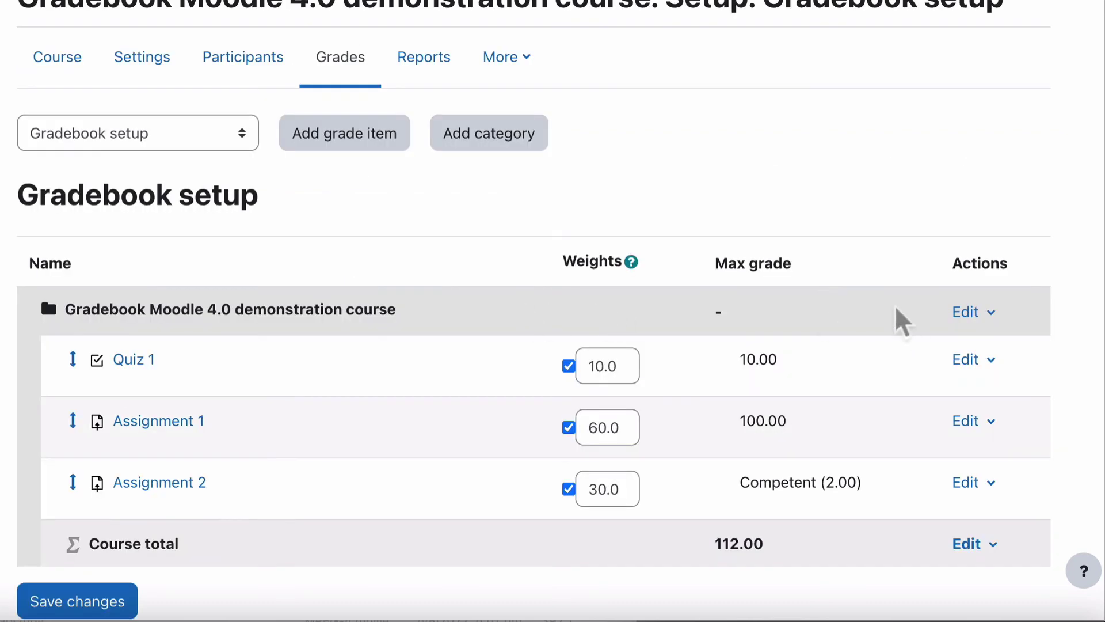
# - View the teacher's Grader report for the course and return to Gradebook setup
pyautogui.click(343, 59)
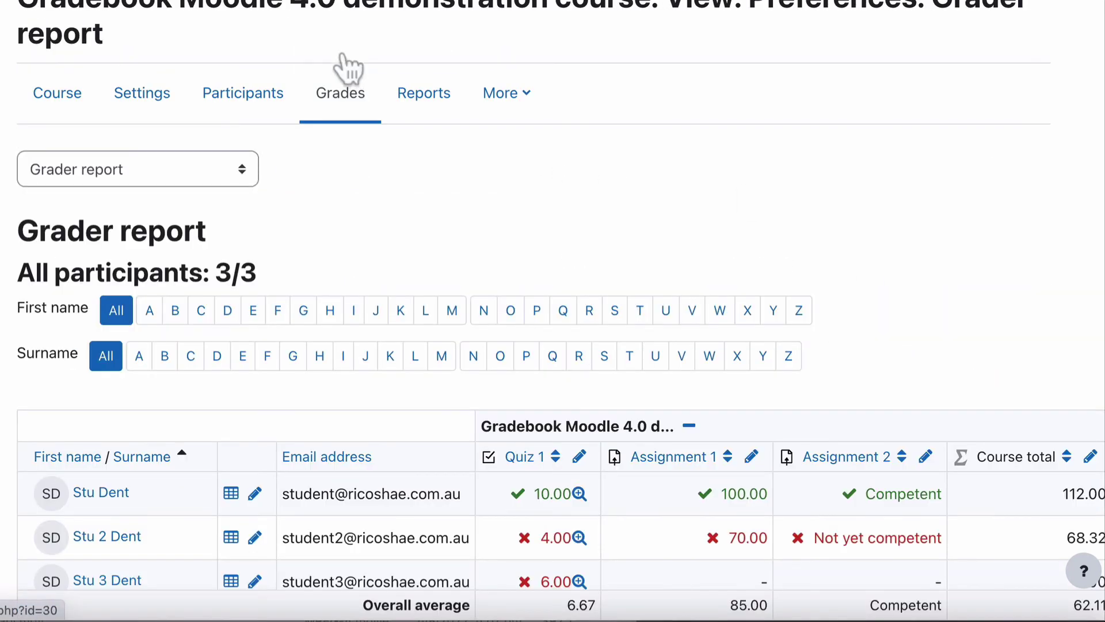
pyautogui.click(207, 168)
pyautogui.click(159, 345)
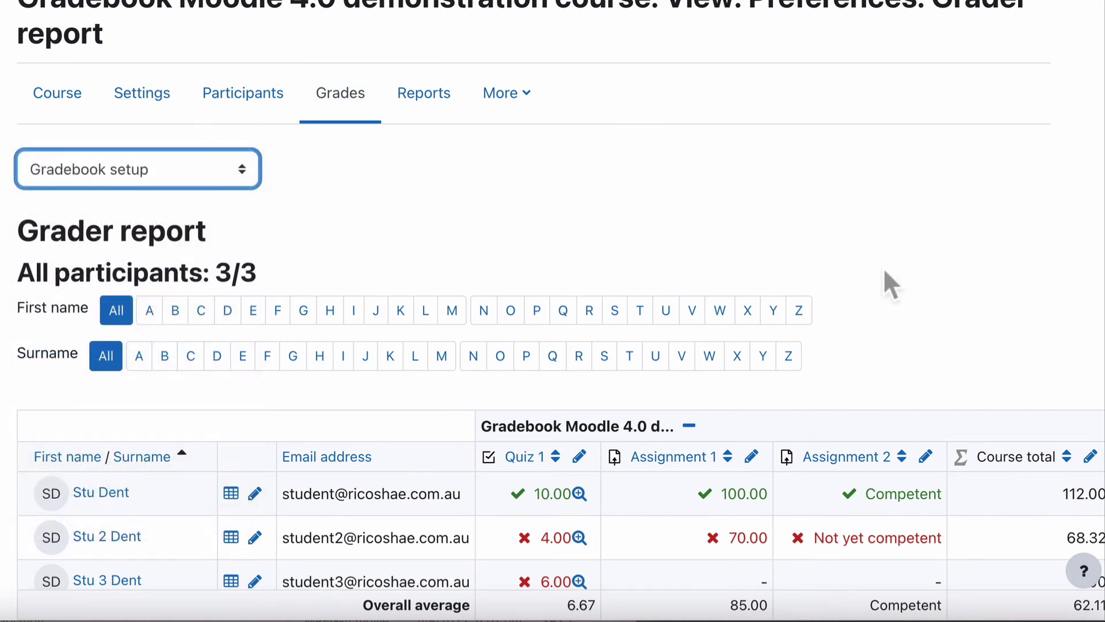
pyautogui.scroll(-2, 883, 267)
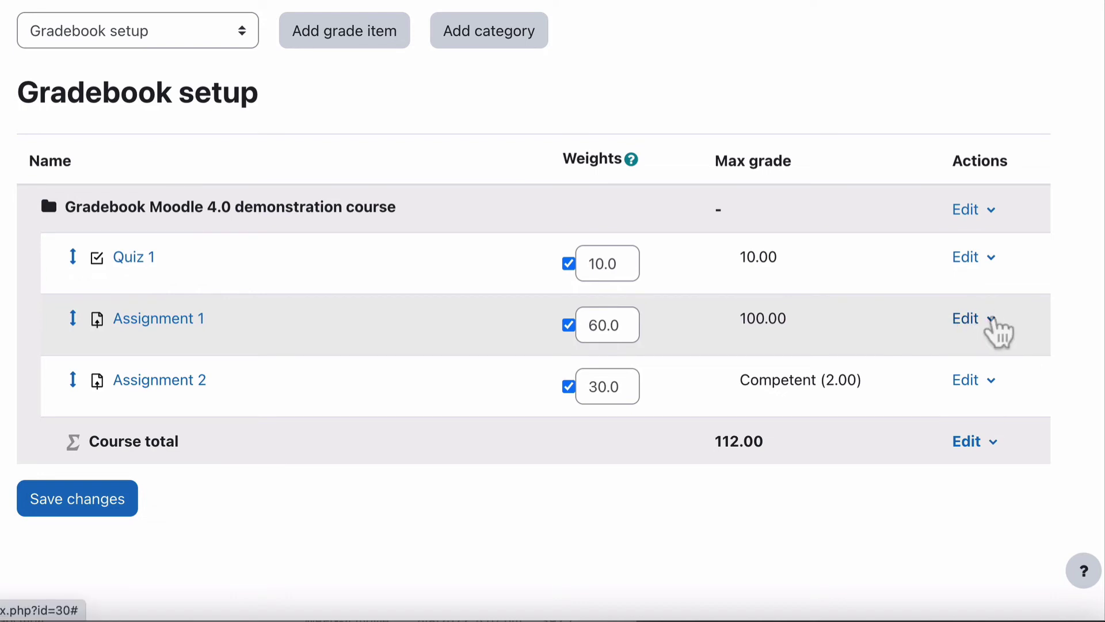
# - Open Assignment 1's grade item settings and reveal the additional grade item options
pyautogui.click(992, 320)
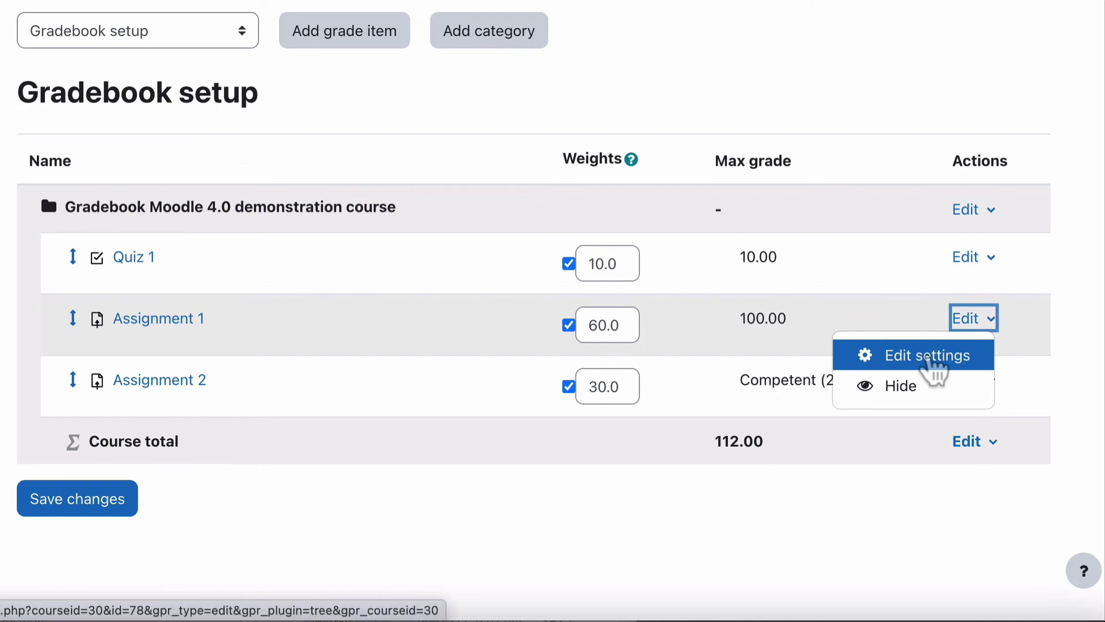
pyautogui.click(941, 356)
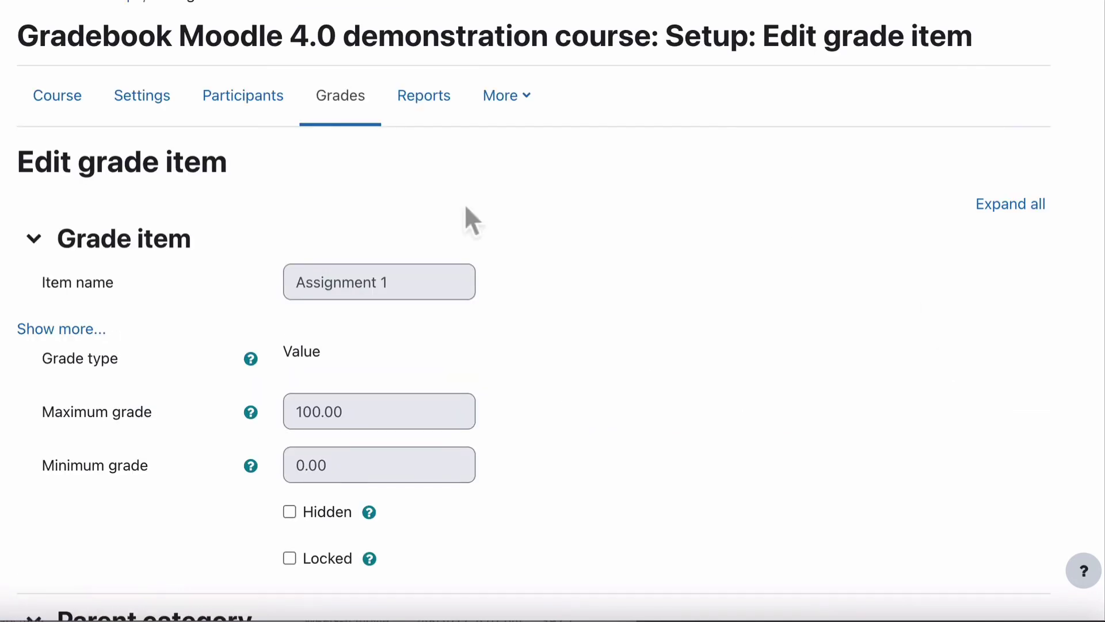
pyautogui.scroll(-4, 144, 327)
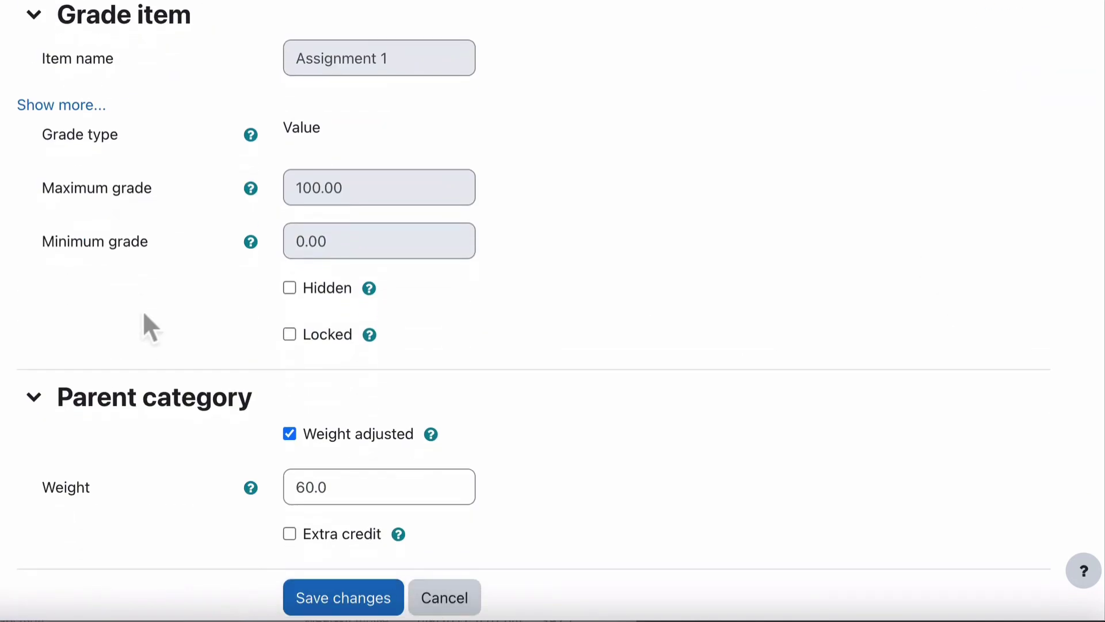
pyautogui.click(81, 109)
pyautogui.scroll(-3, 169, 378)
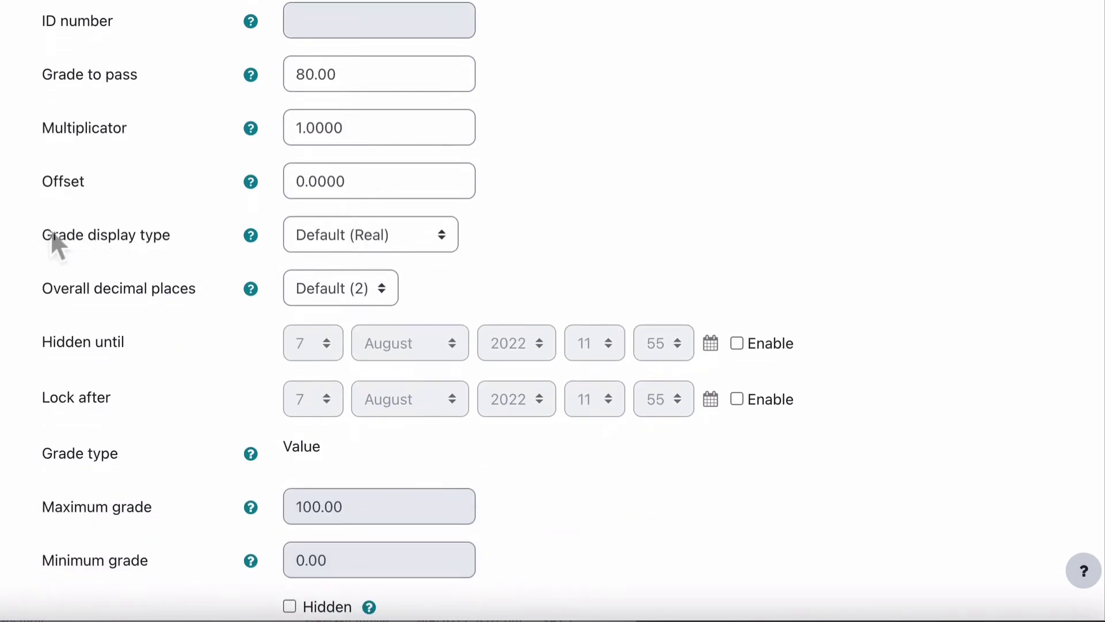
# - Set Assignment 1's grade display type to Percentage (letter), save it, and check the assignment's grade in the student's User report
pyautogui.moveTo(63, 235); pyautogui.dragTo(169, 233)
pyautogui.click(326, 250)
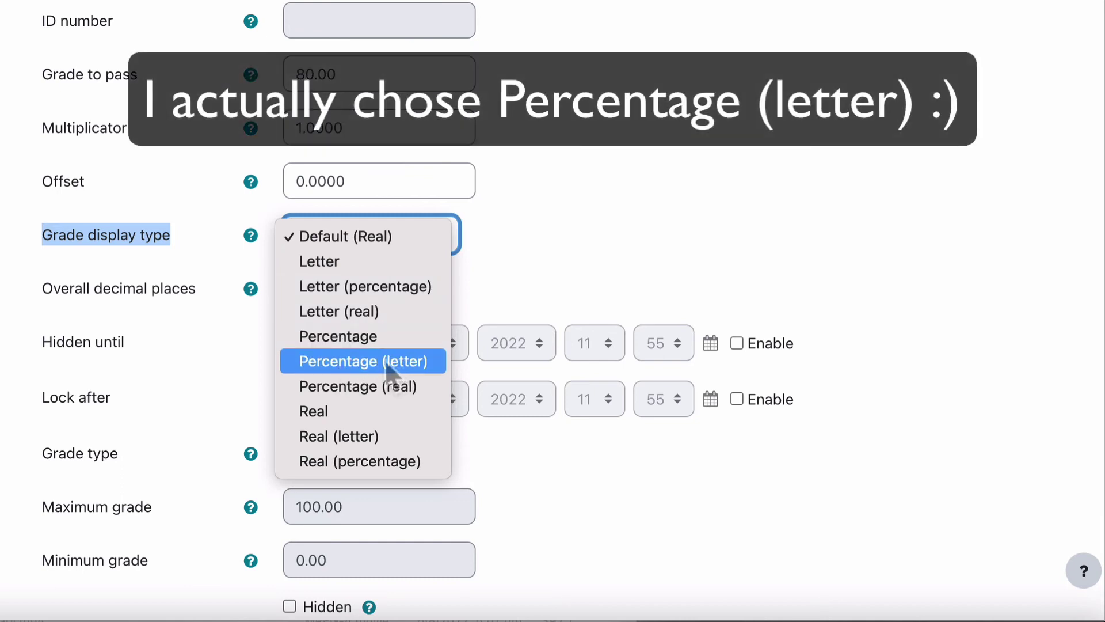
pyautogui.click(387, 363)
pyautogui.scroll(-5, 547, 506)
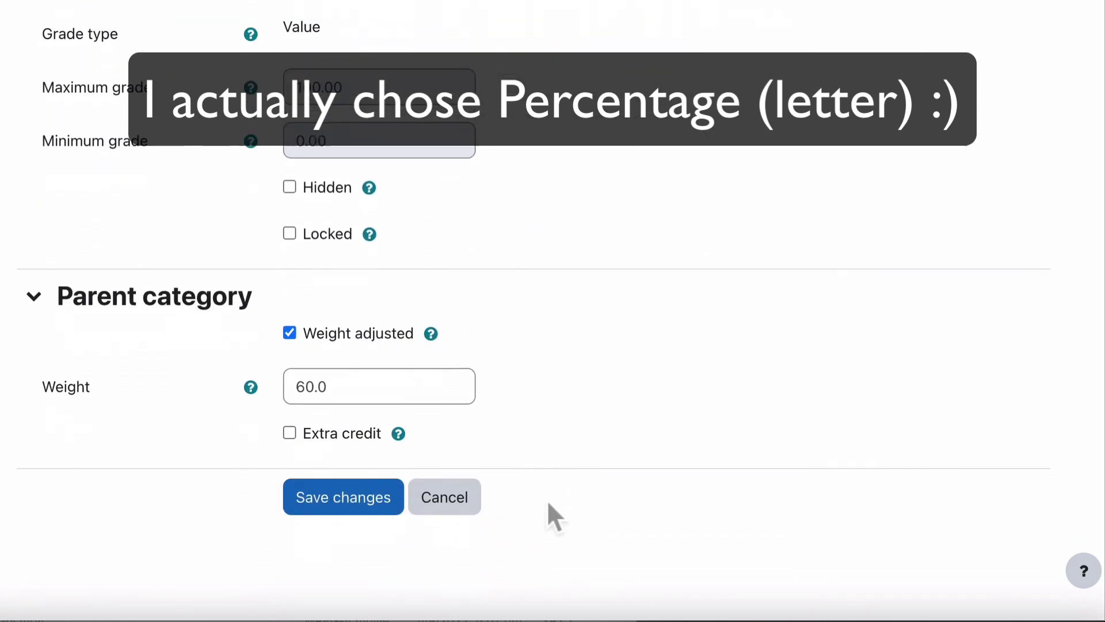
pyautogui.click(331, 512)
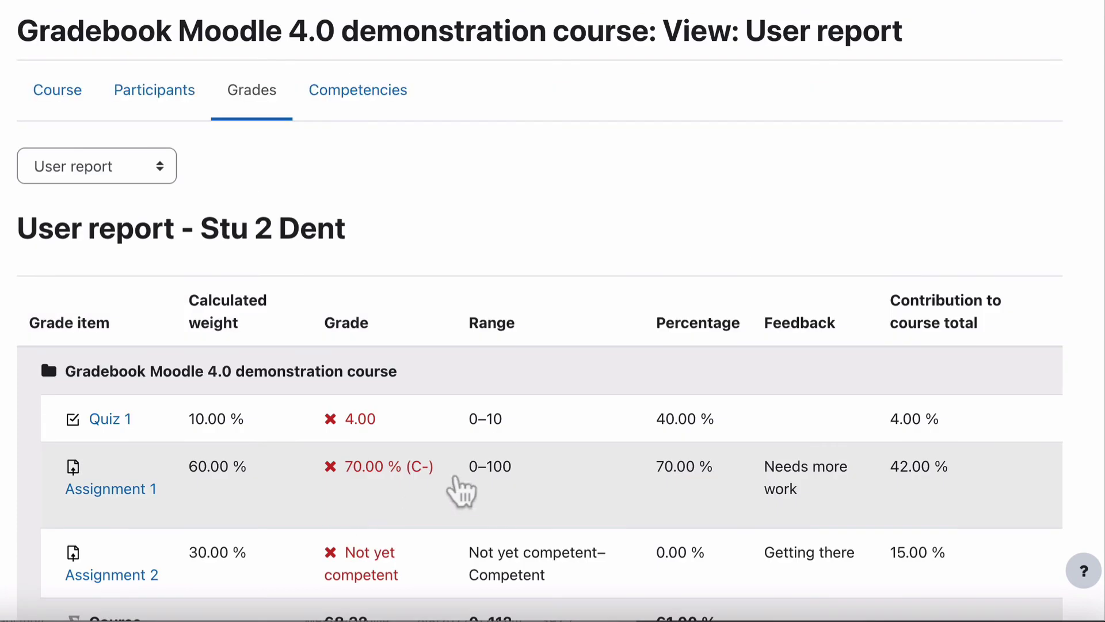
pyautogui.scroll(-5, 503, 461)
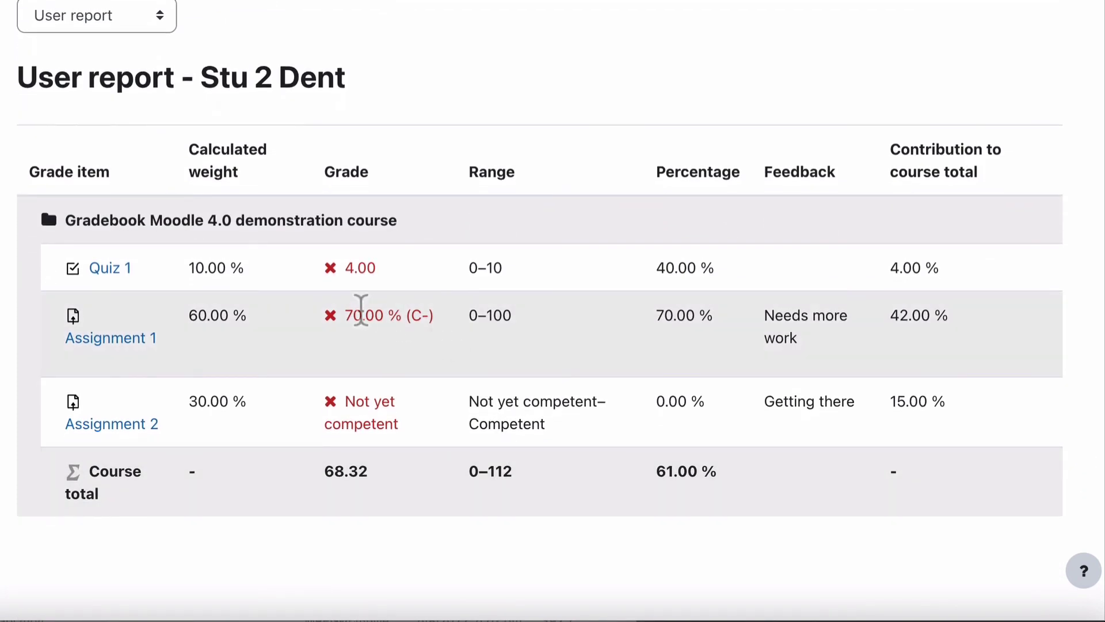
pyautogui.moveTo(345, 316); pyautogui.dragTo(434, 316)
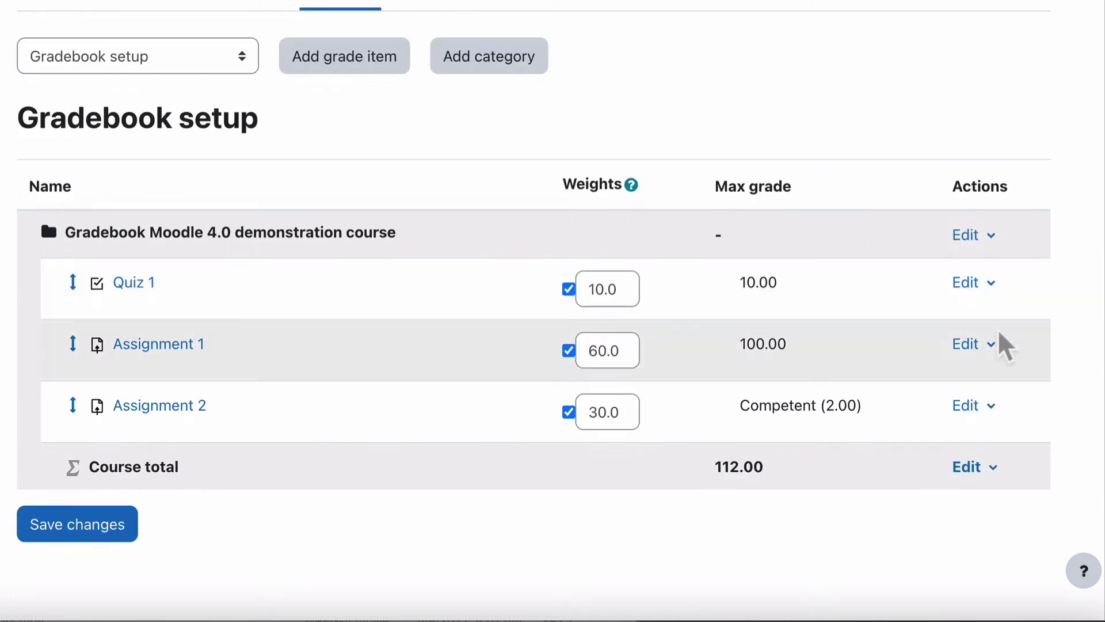
# - Set Assignment 1's grade display type to Real (percentage), save it, and check the assignment's grade in the student's User report
pyautogui.click(987, 345)
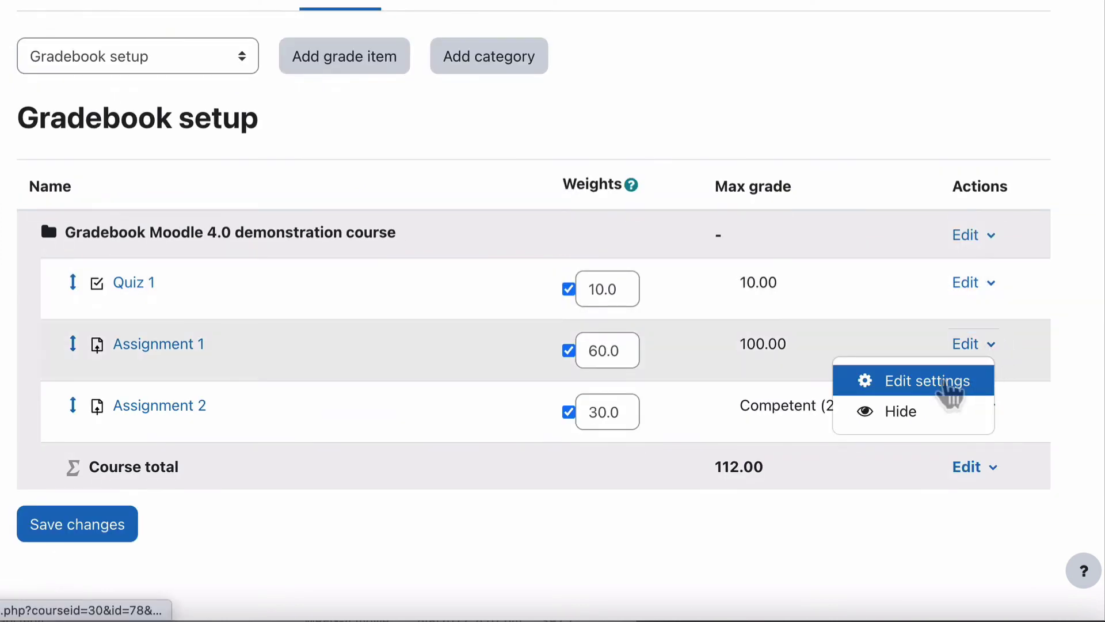
pyautogui.click(949, 384)
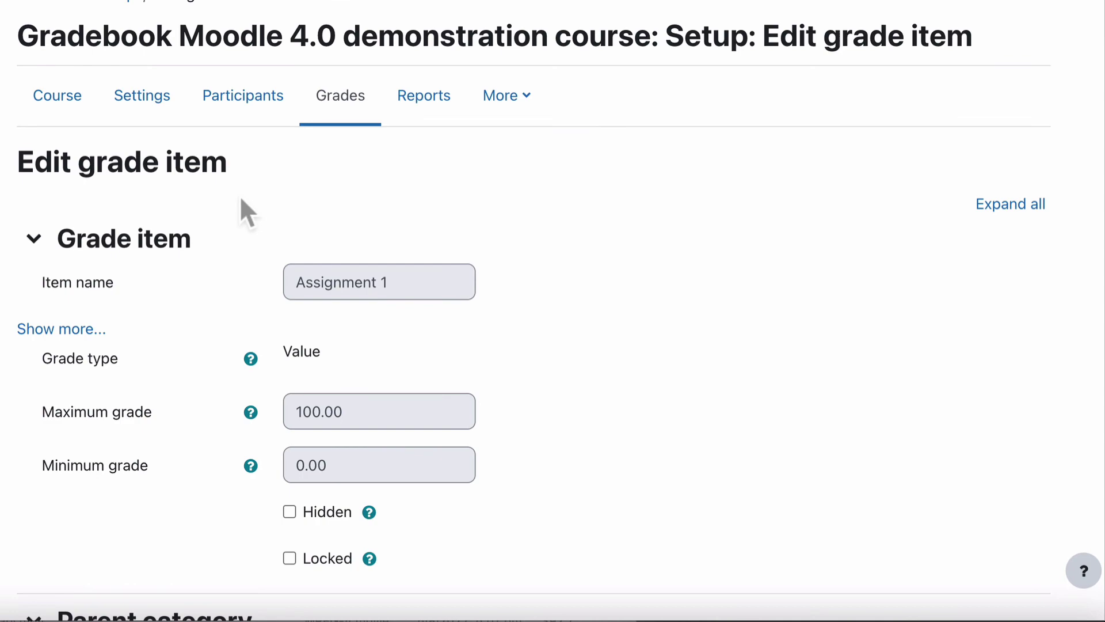
pyautogui.click(62, 331)
pyautogui.scroll(-7, 69, 345)
pyautogui.click(328, 216)
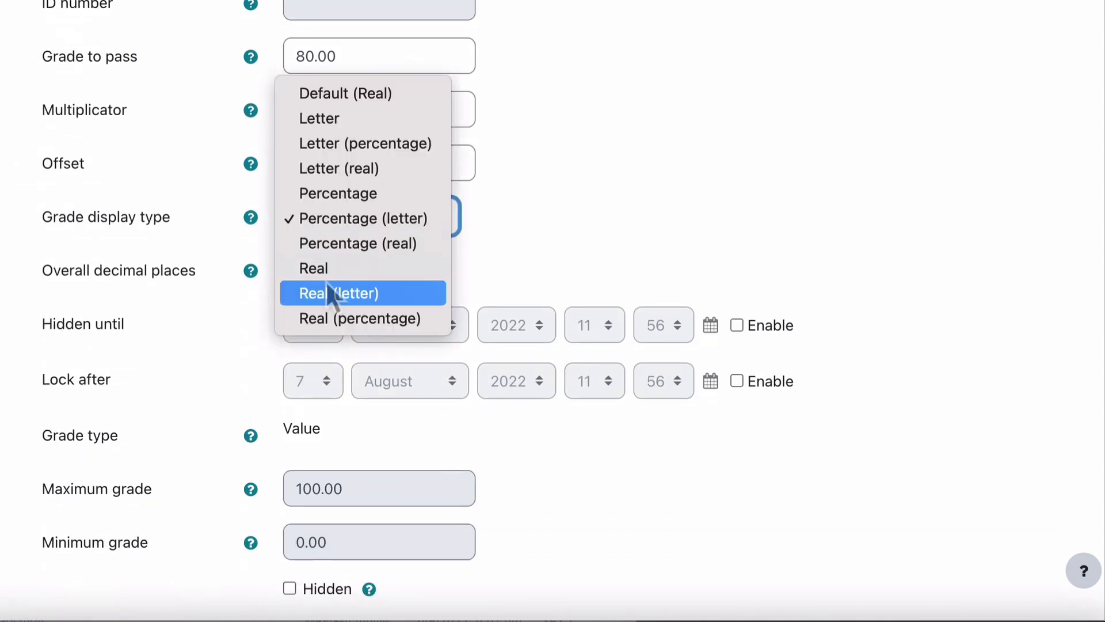
pyautogui.click(316, 320)
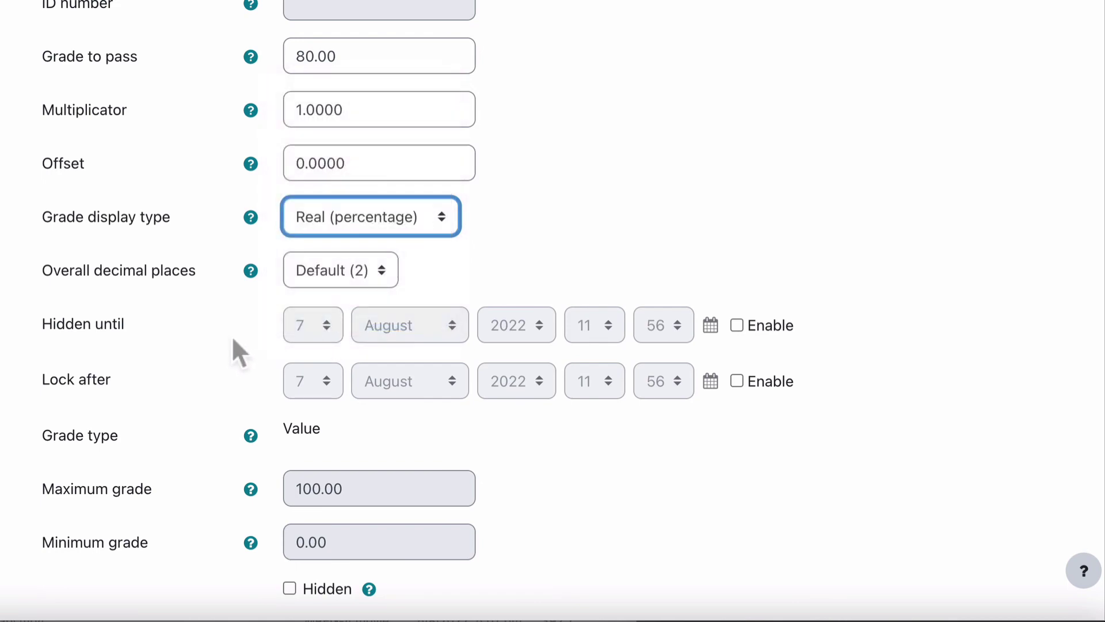
pyautogui.scroll(-7, 202, 403)
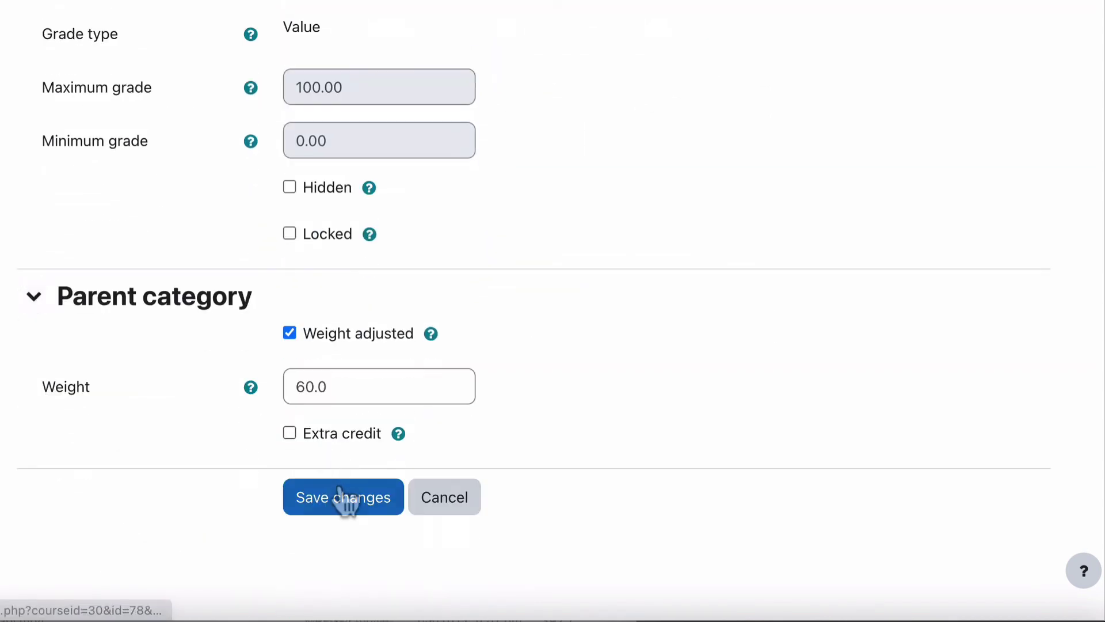
pyautogui.click(343, 497)
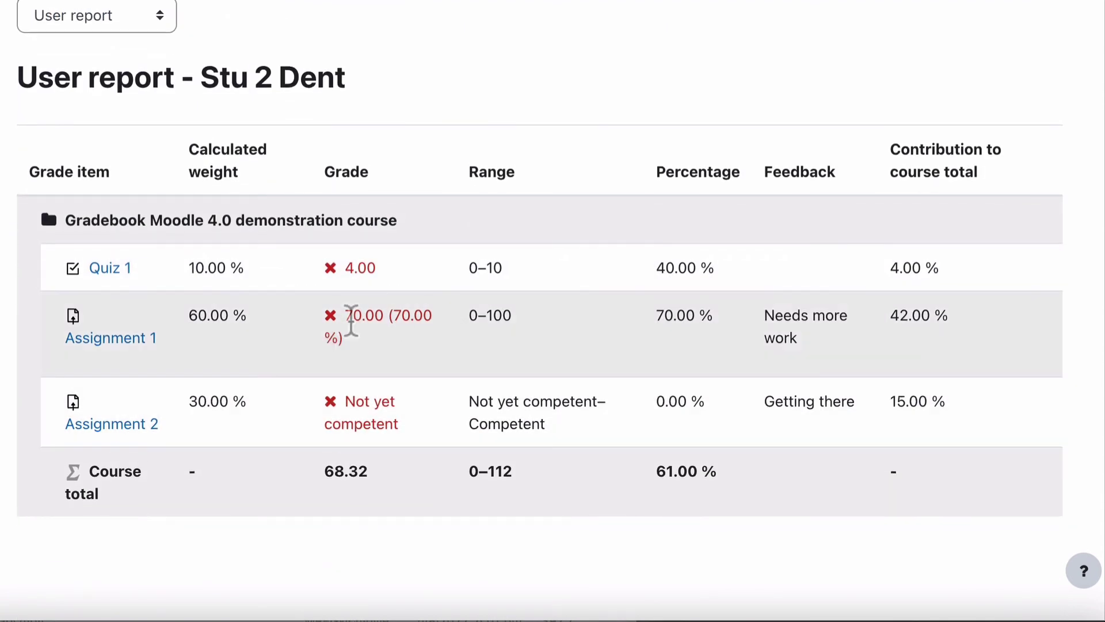
pyautogui.moveTo(344, 315)
pyautogui.mouseDown()
pyautogui.moveTo(395, 314)
pyautogui.moveTo(350, 333)
pyautogui.mouseUp()
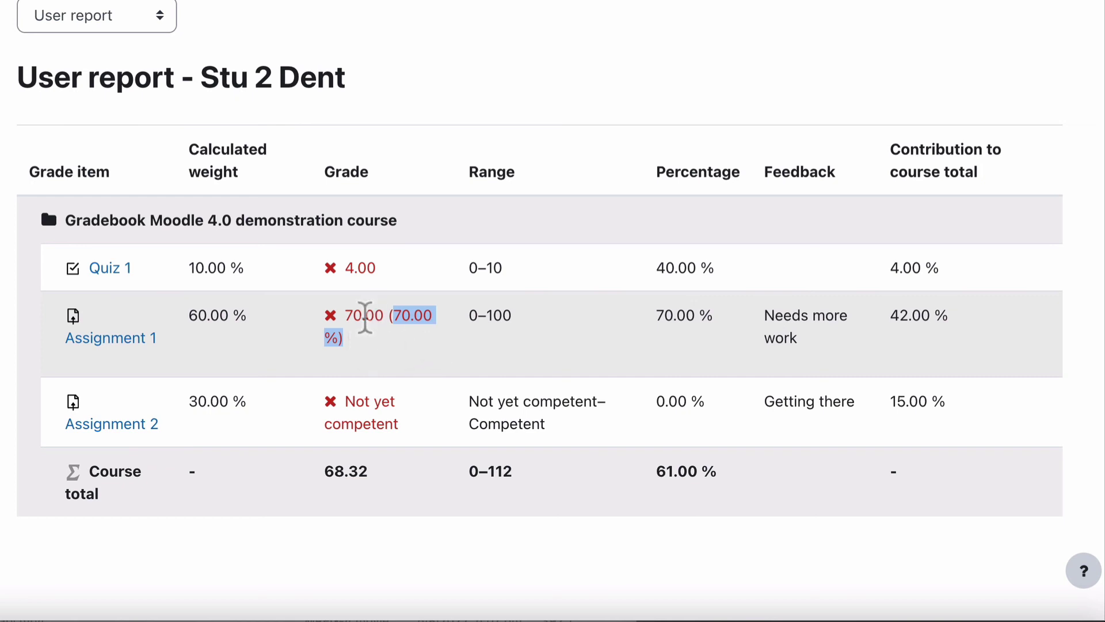
pyautogui.click(419, 128)
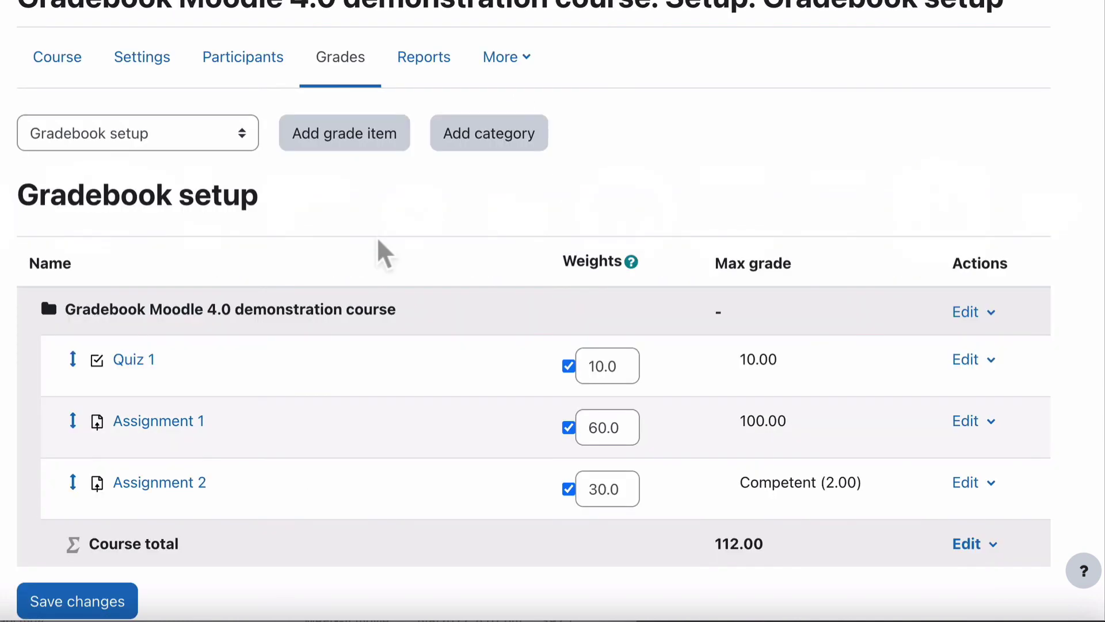
# - In the Course grade settings, set Show weightings and Show feedback to Hide for the User report and save
pyautogui.click(143, 135)
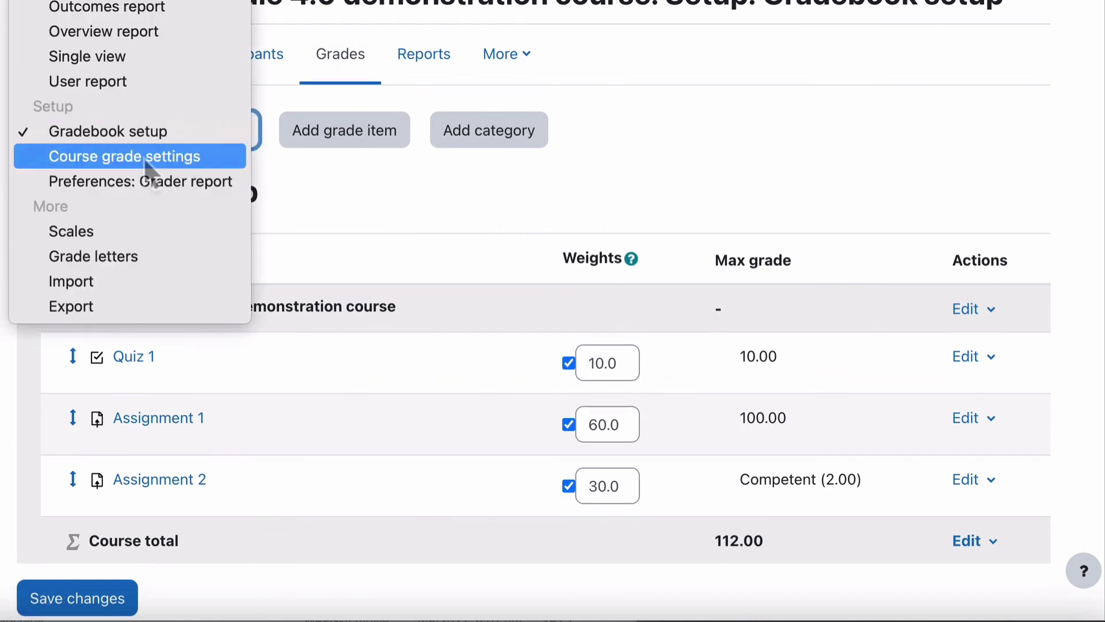
pyautogui.click(146, 164)
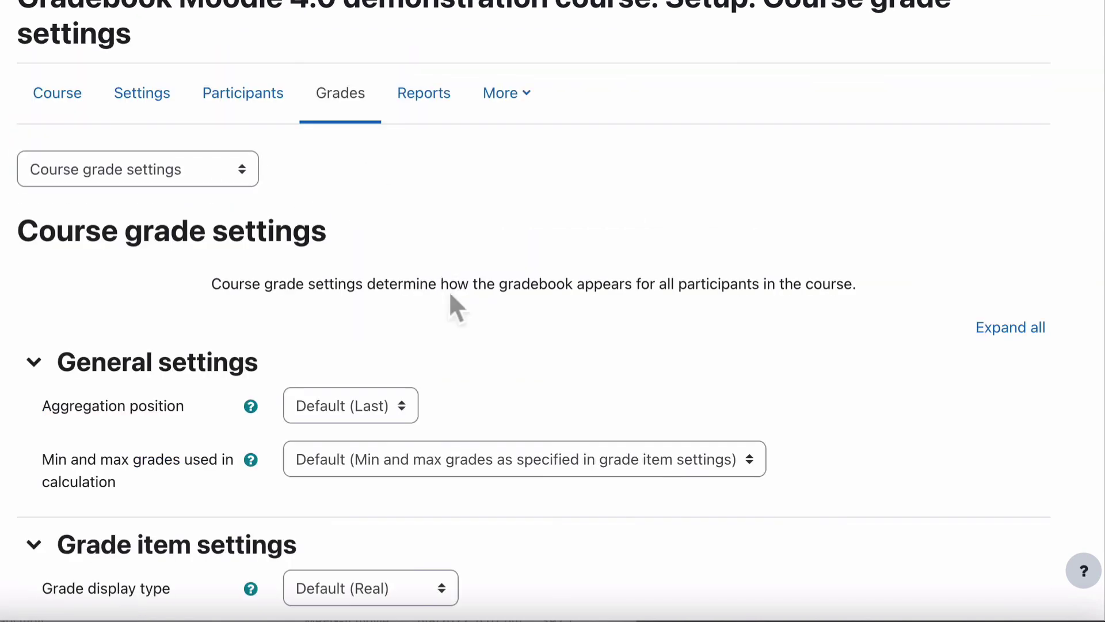
pyautogui.scroll(-7, 449, 288)
pyautogui.scroll(-8, 450, 288)
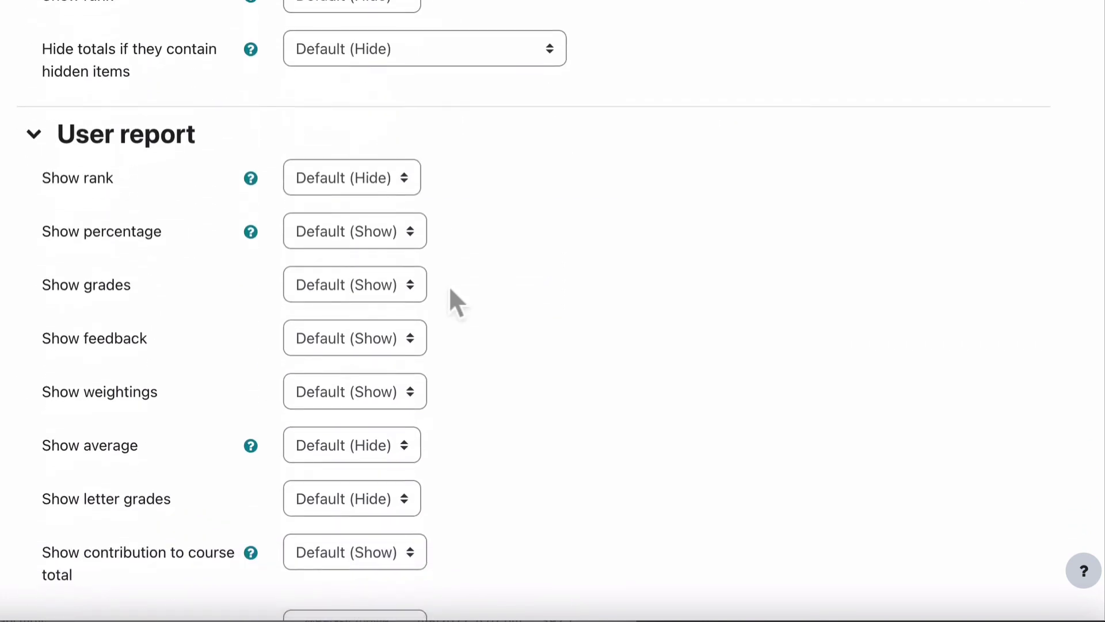
pyautogui.scroll(2, 410, 76)
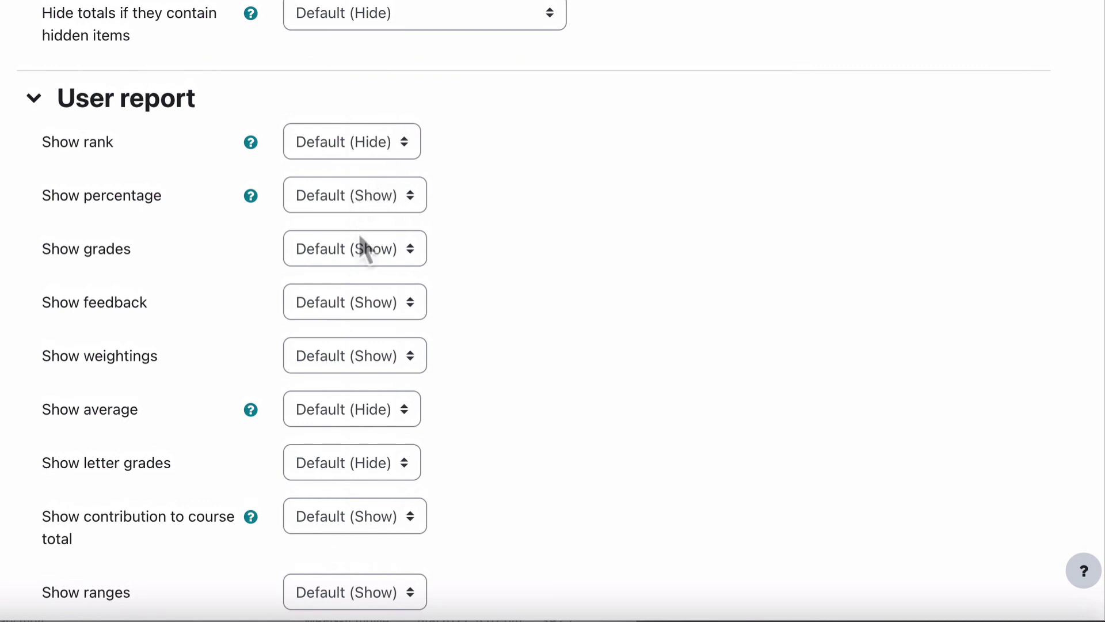
pyautogui.click(353, 357)
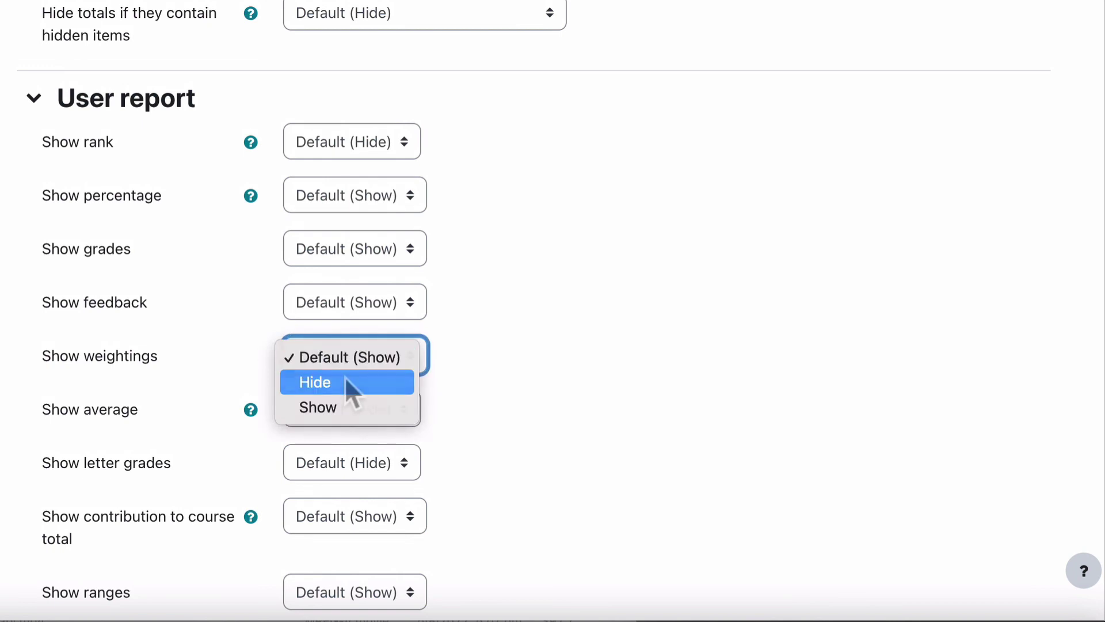
pyautogui.click(346, 378)
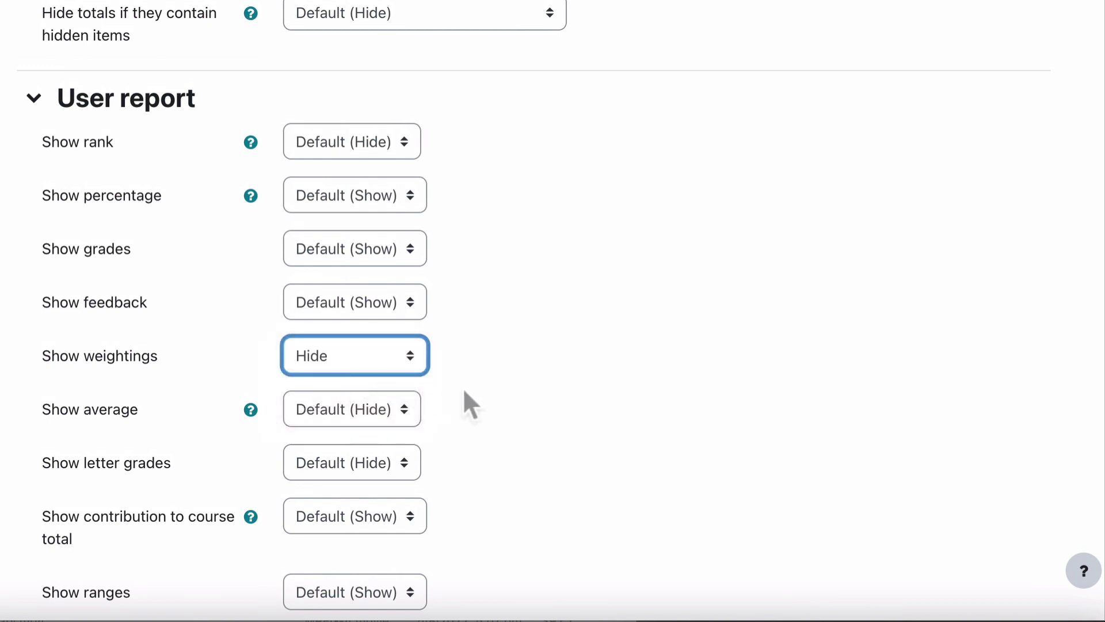
pyautogui.click(371, 305)
pyautogui.click(359, 328)
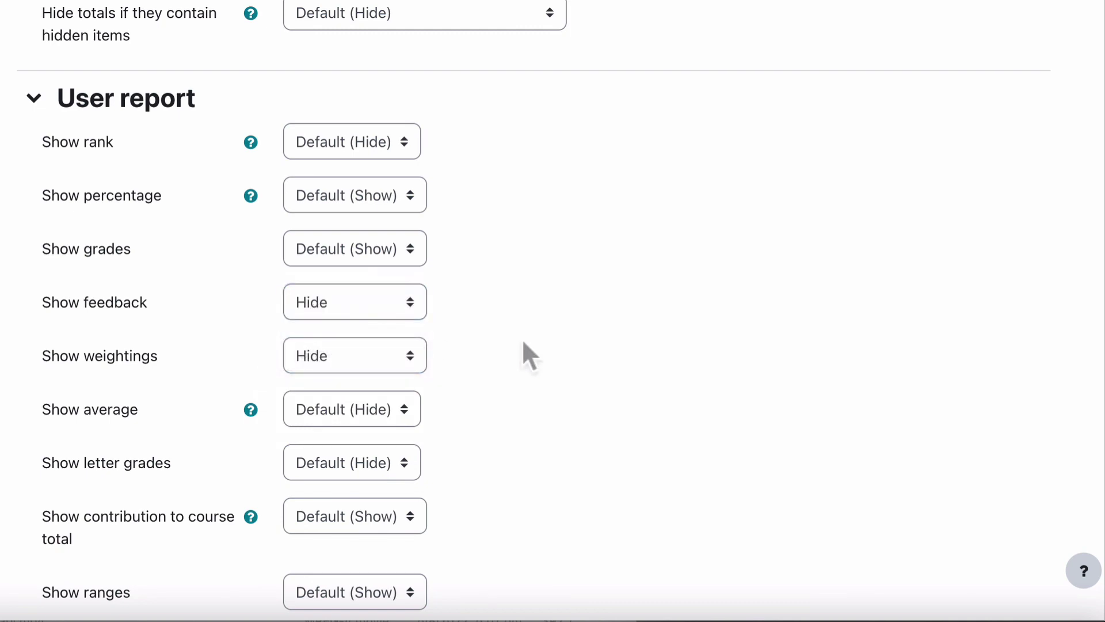
pyautogui.scroll(-6, 522, 342)
pyautogui.click(300, 513)
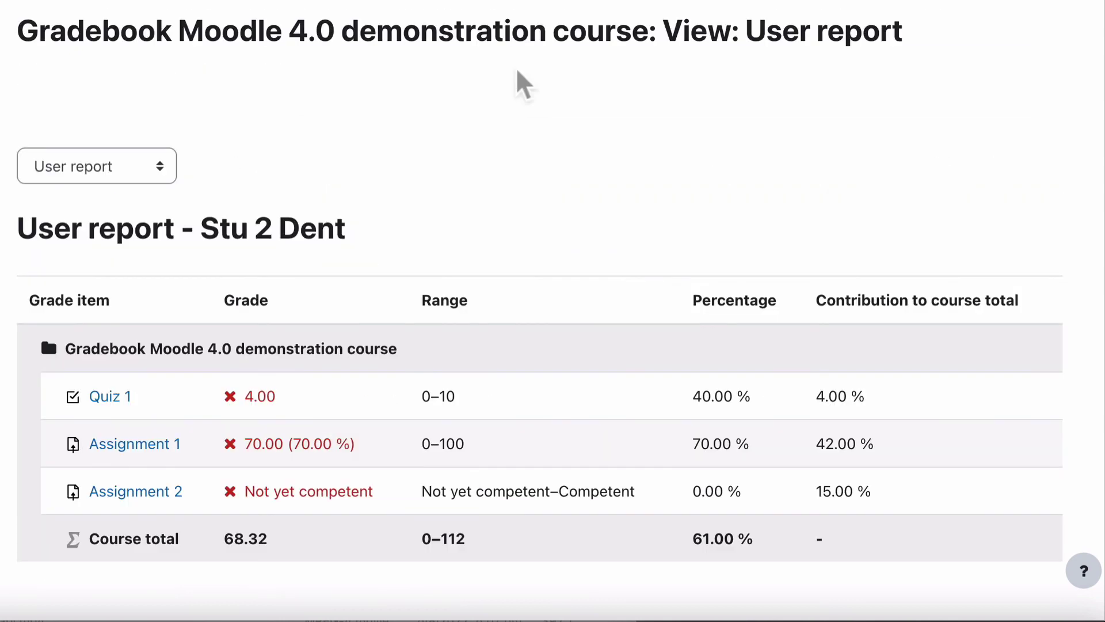
# - Examine Assignment 1's grade and the Contribution to course total column in the student's User report
pyautogui.scroll(-2, 484, 161)
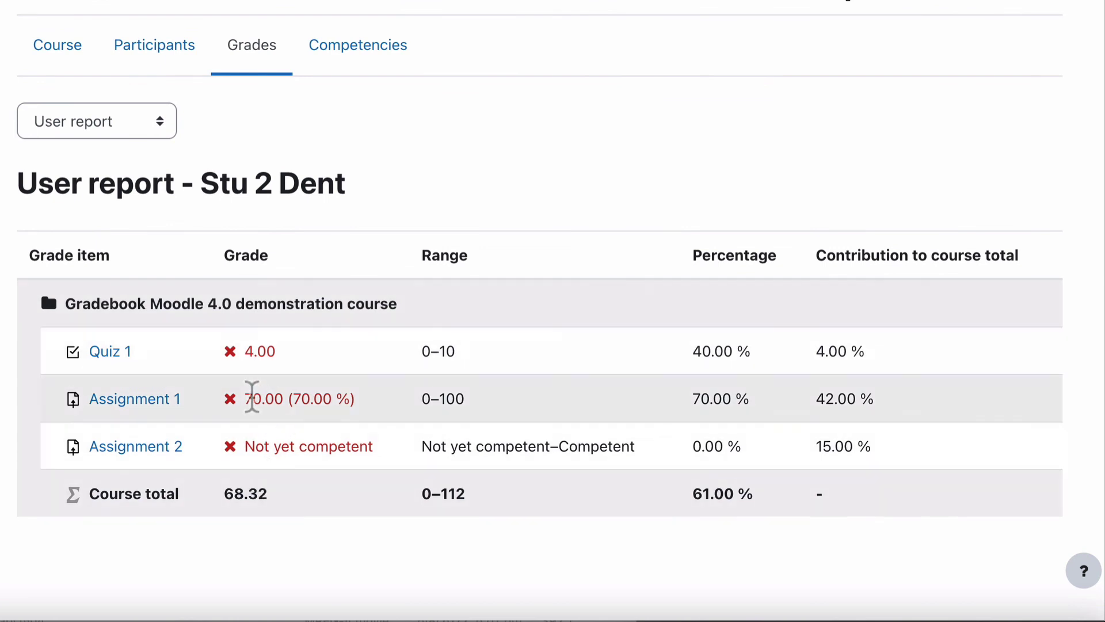
pyautogui.moveTo(246, 397); pyautogui.dragTo(362, 395)
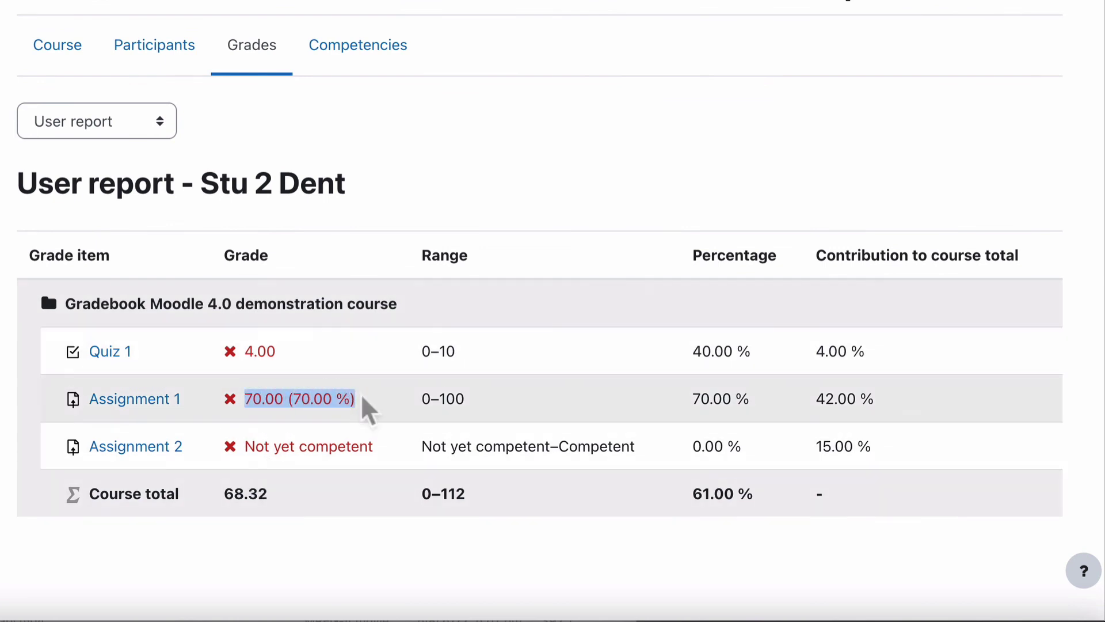
pyautogui.click(446, 254)
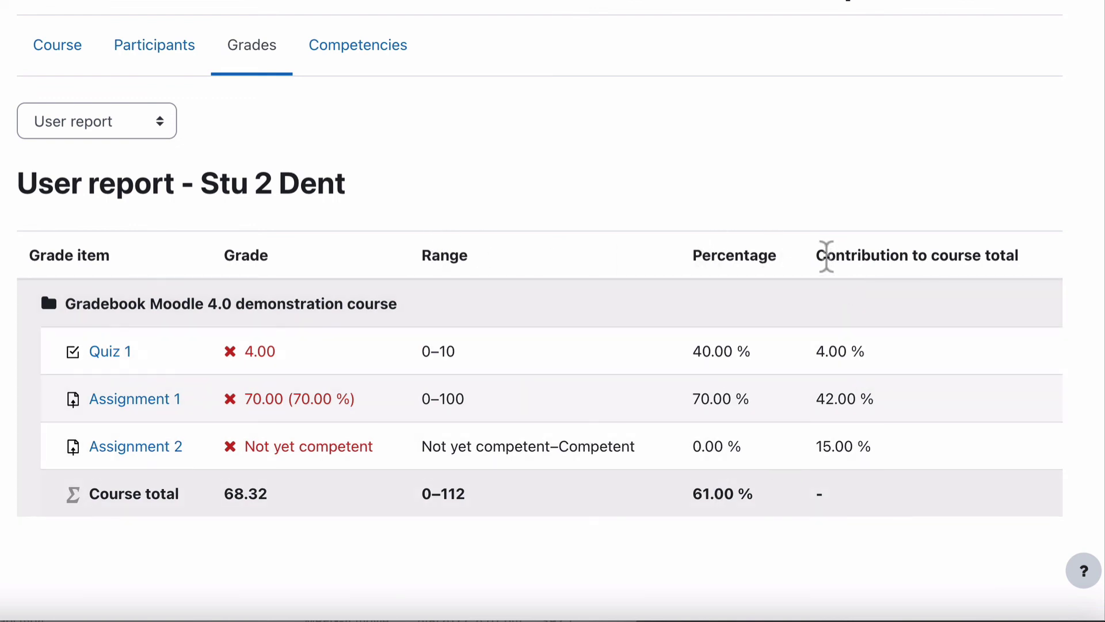
pyautogui.moveTo(817, 255); pyautogui.dragTo(1028, 271)
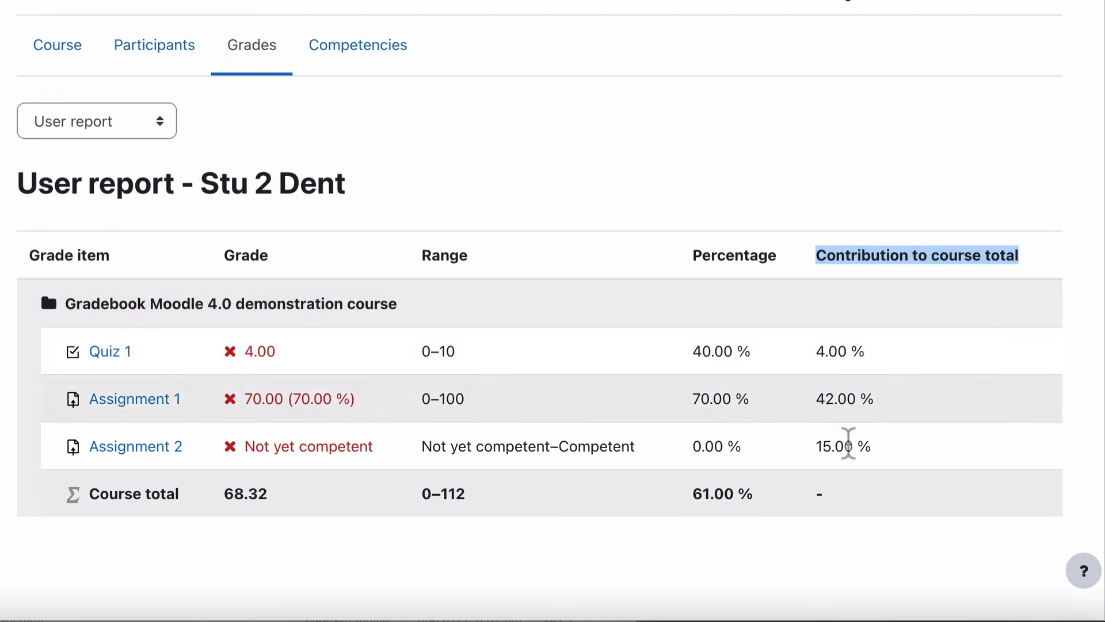